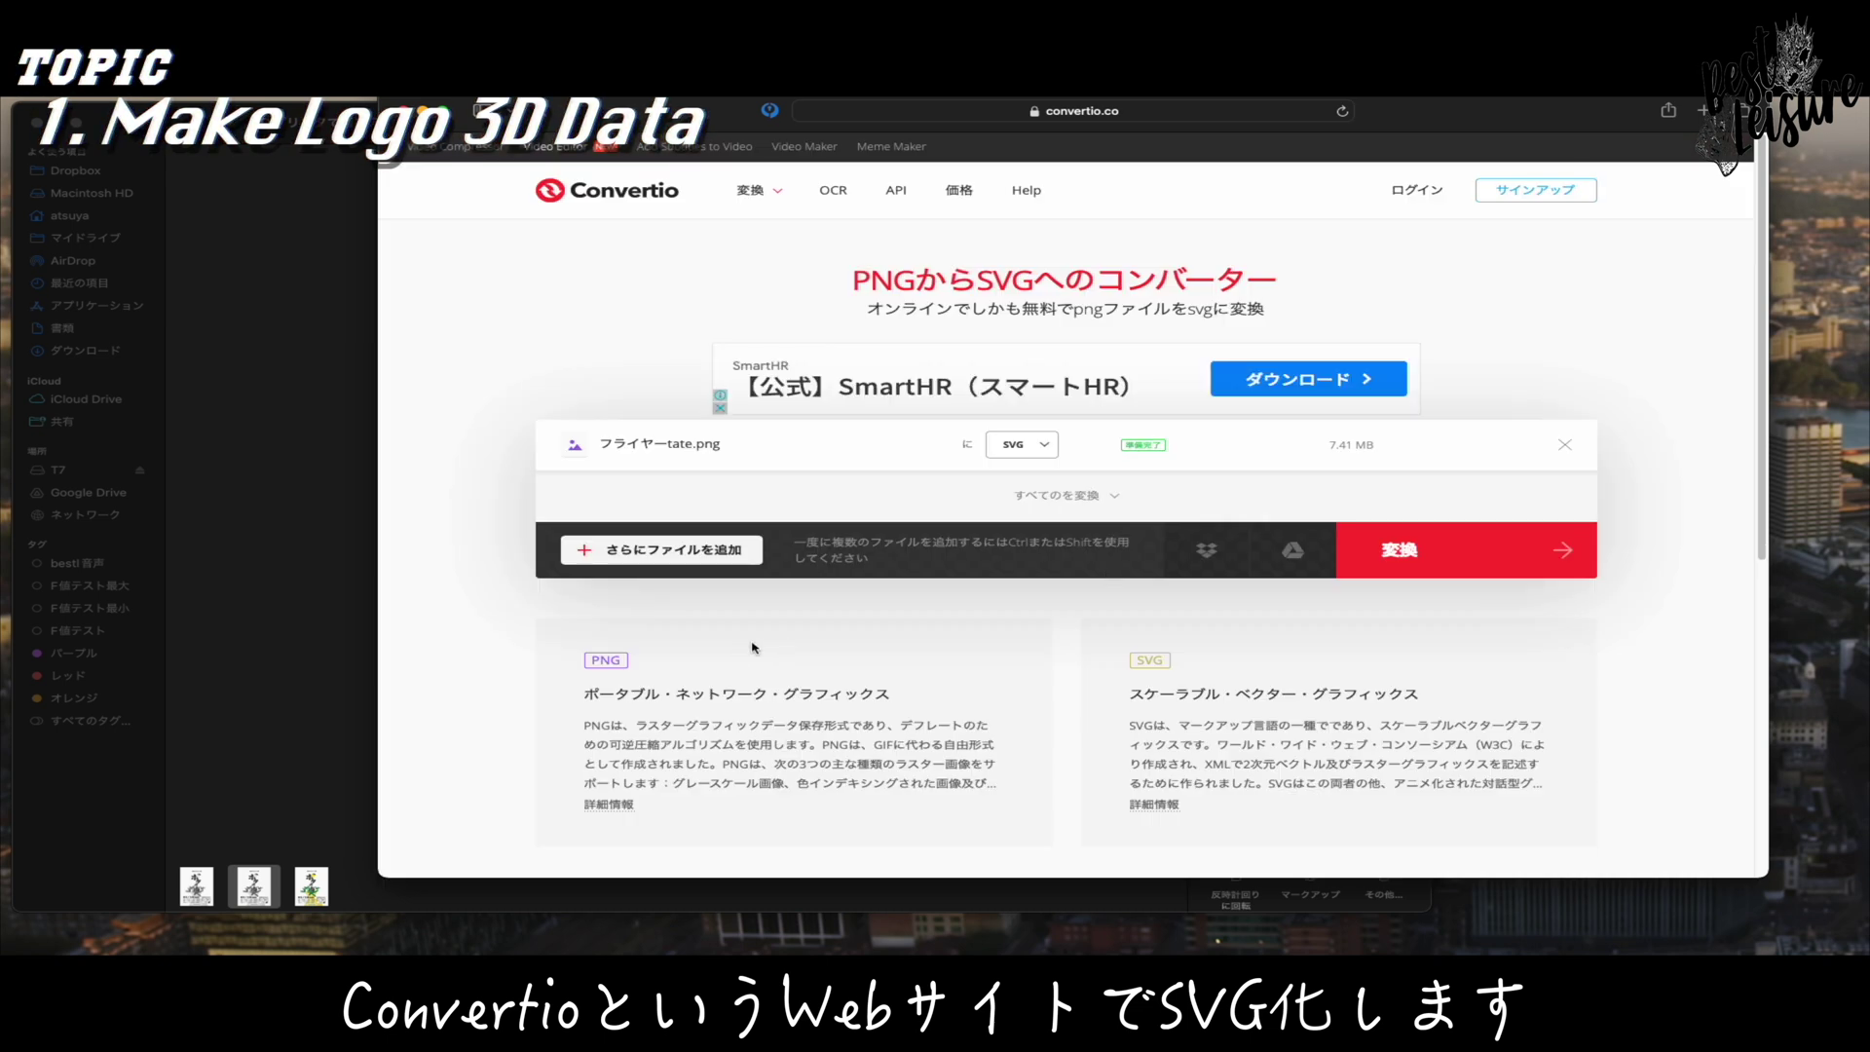
- Convert フライヤーtate.png to SVG and download the converted file, allowing downloads from the site
left_click(1492, 551)
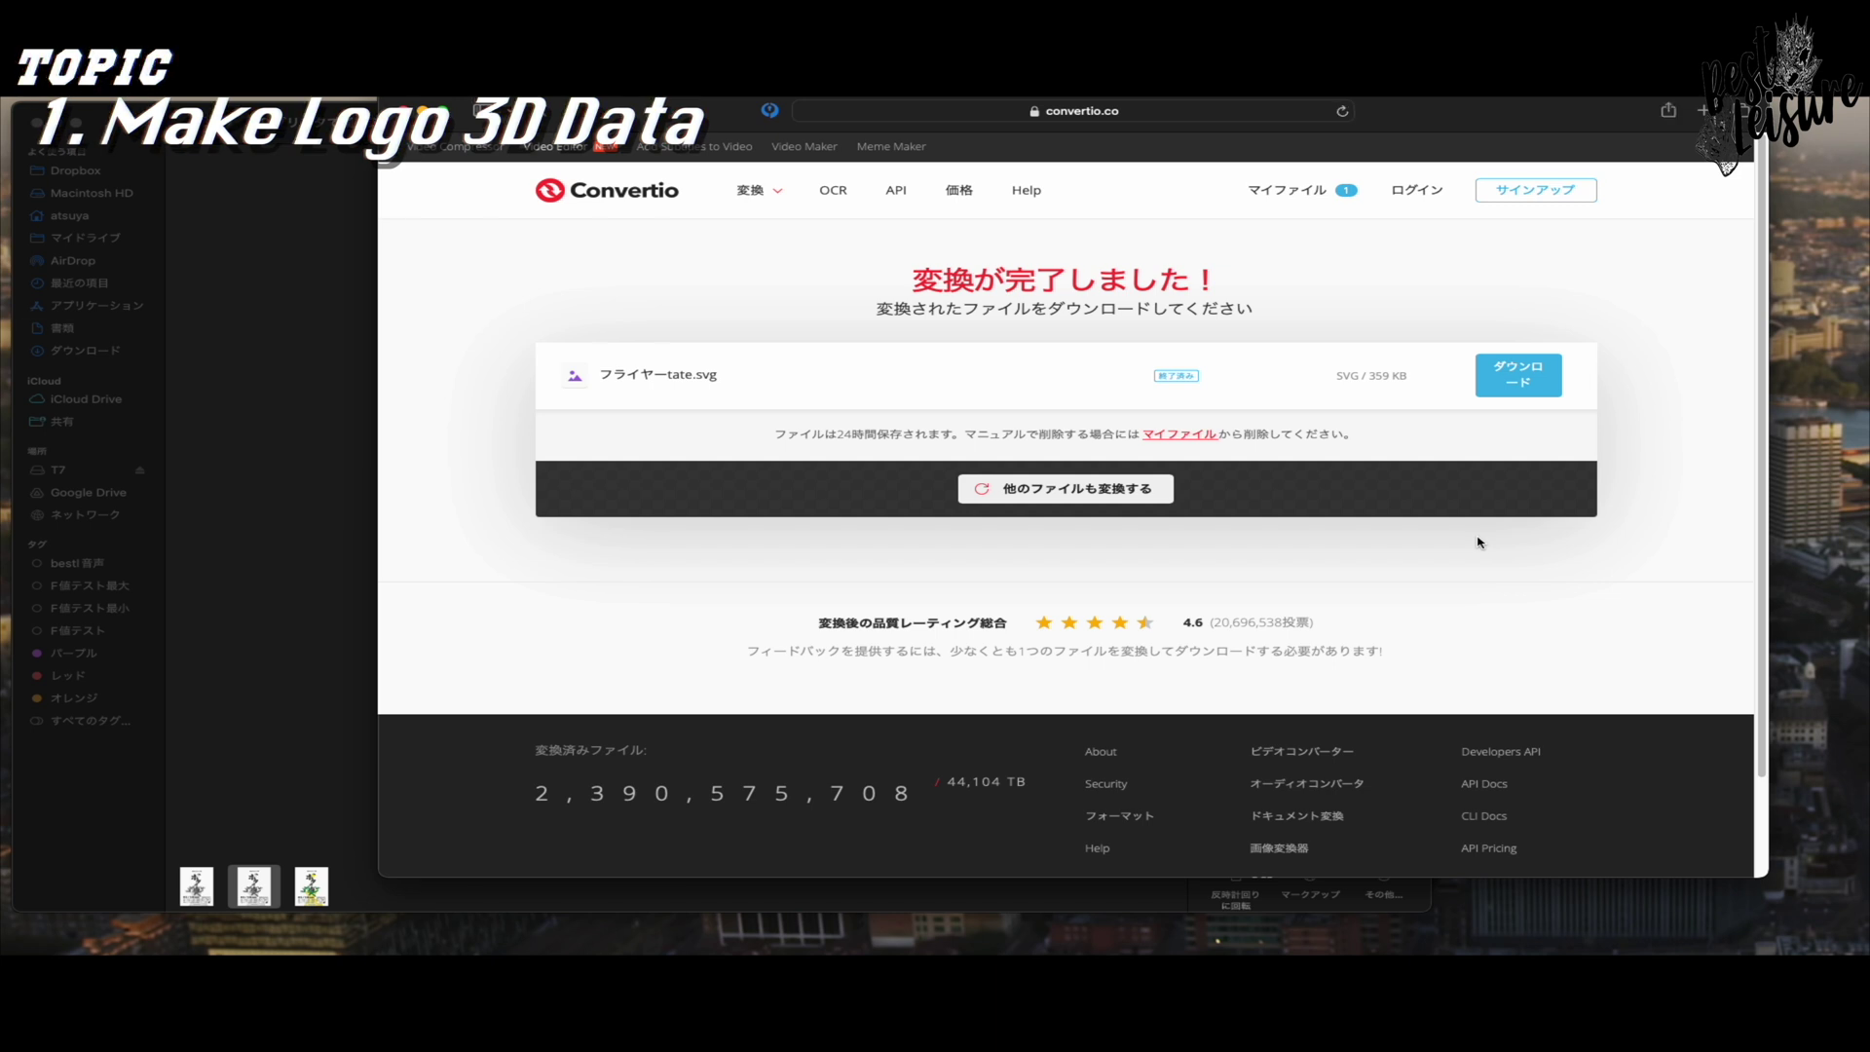
left_click(1515, 384)
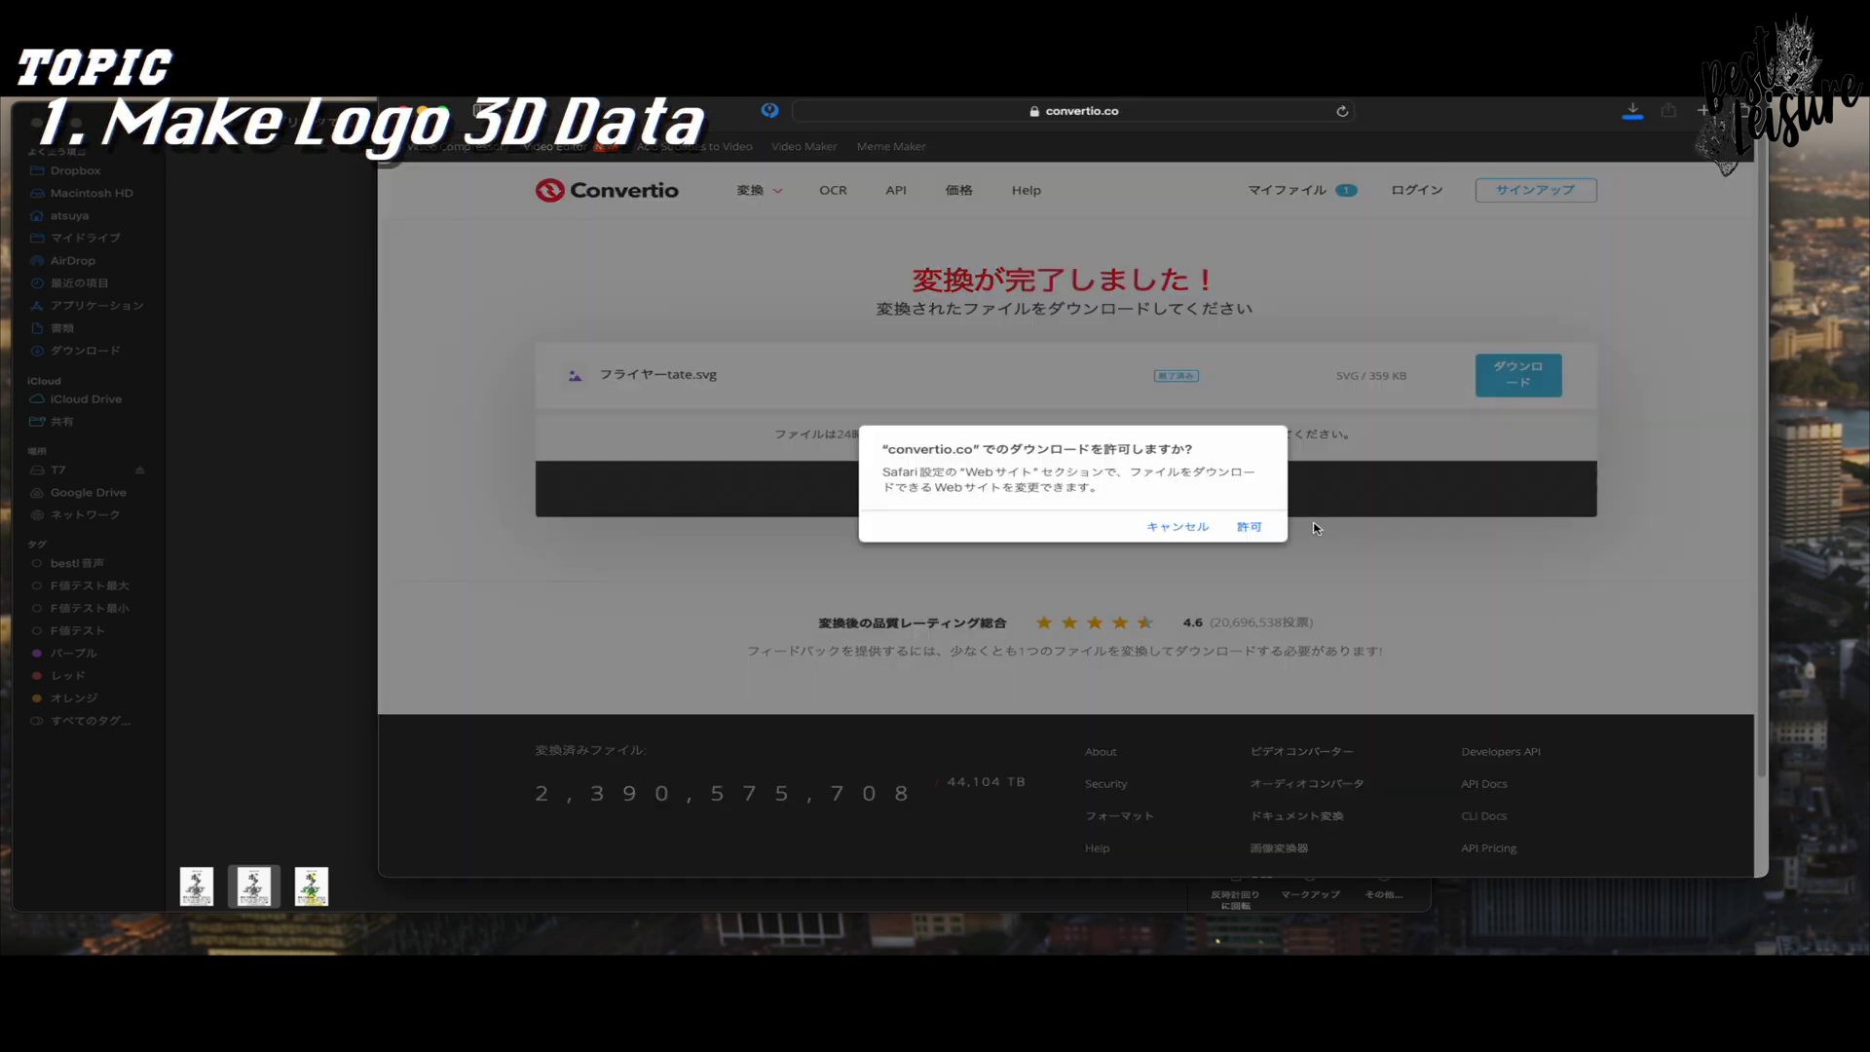
left_click(1246, 526)
- Switch to Blender and import フライヤーtate.svg as Scalable Vector Graphics
left_click(368, 888)
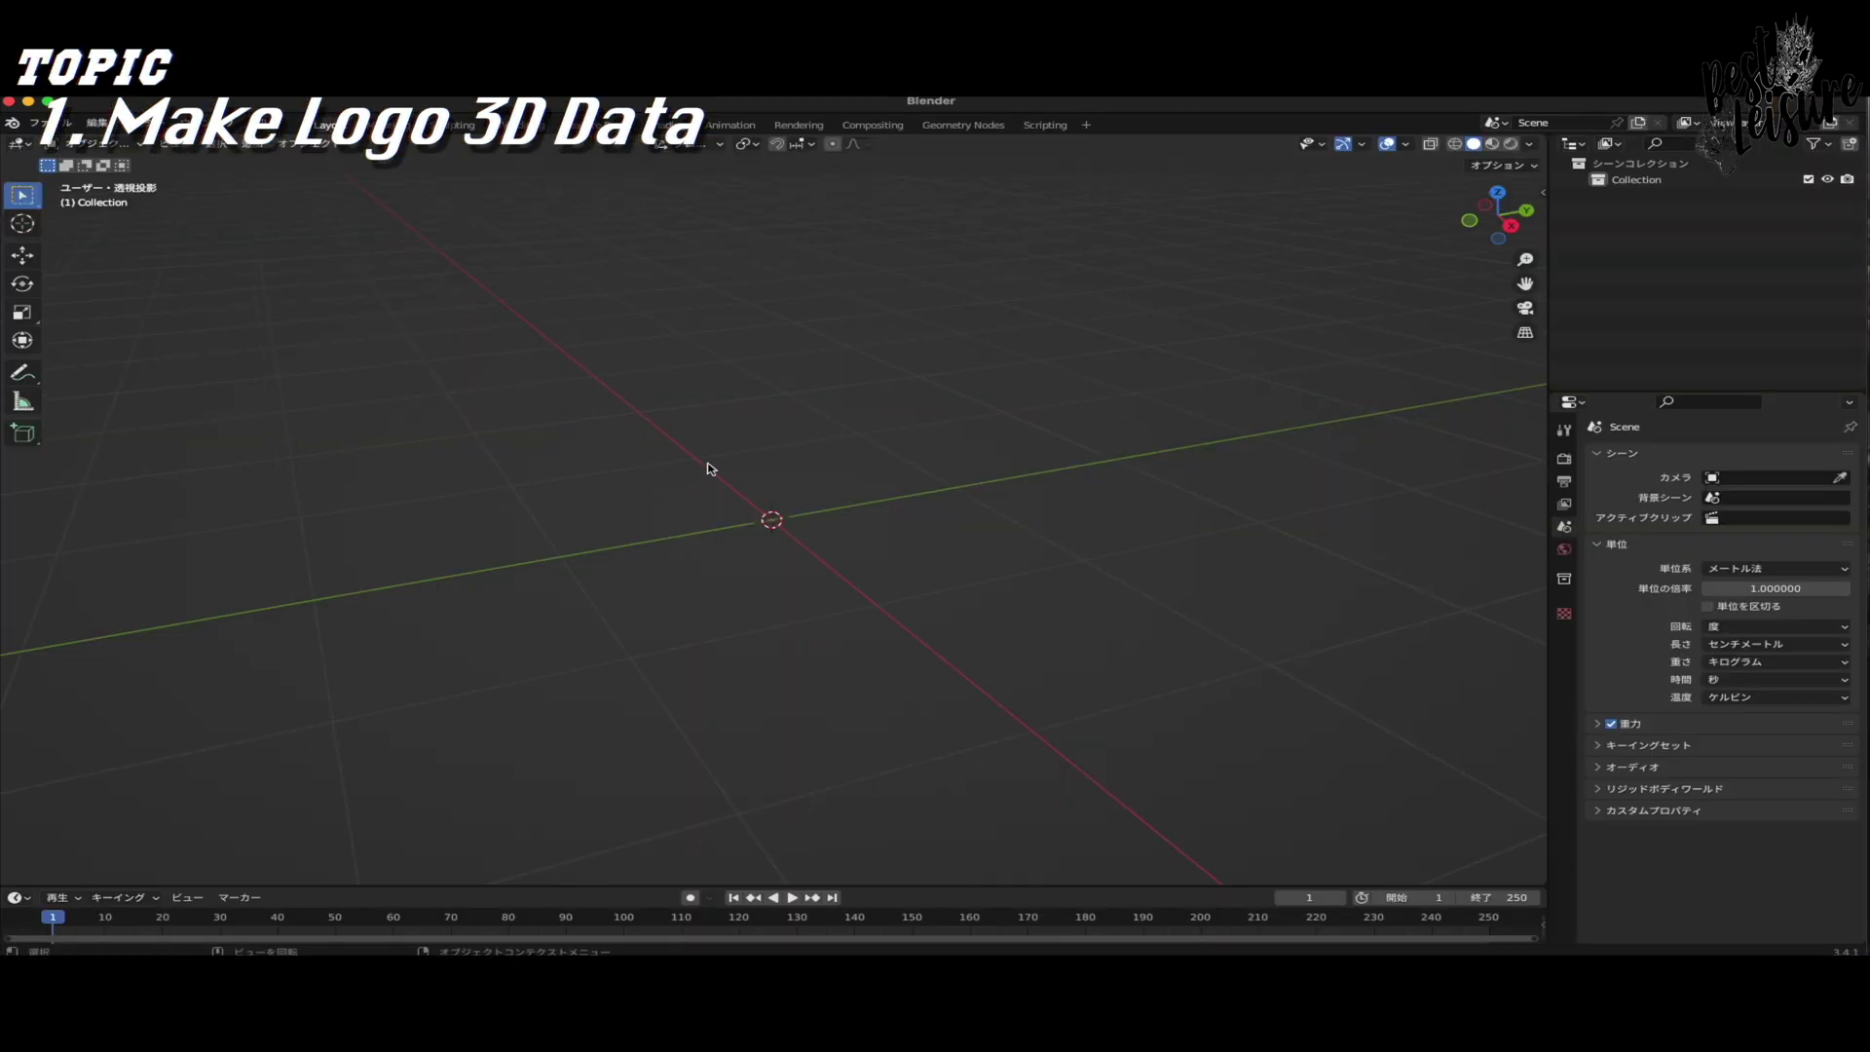
left_click(44, 124)
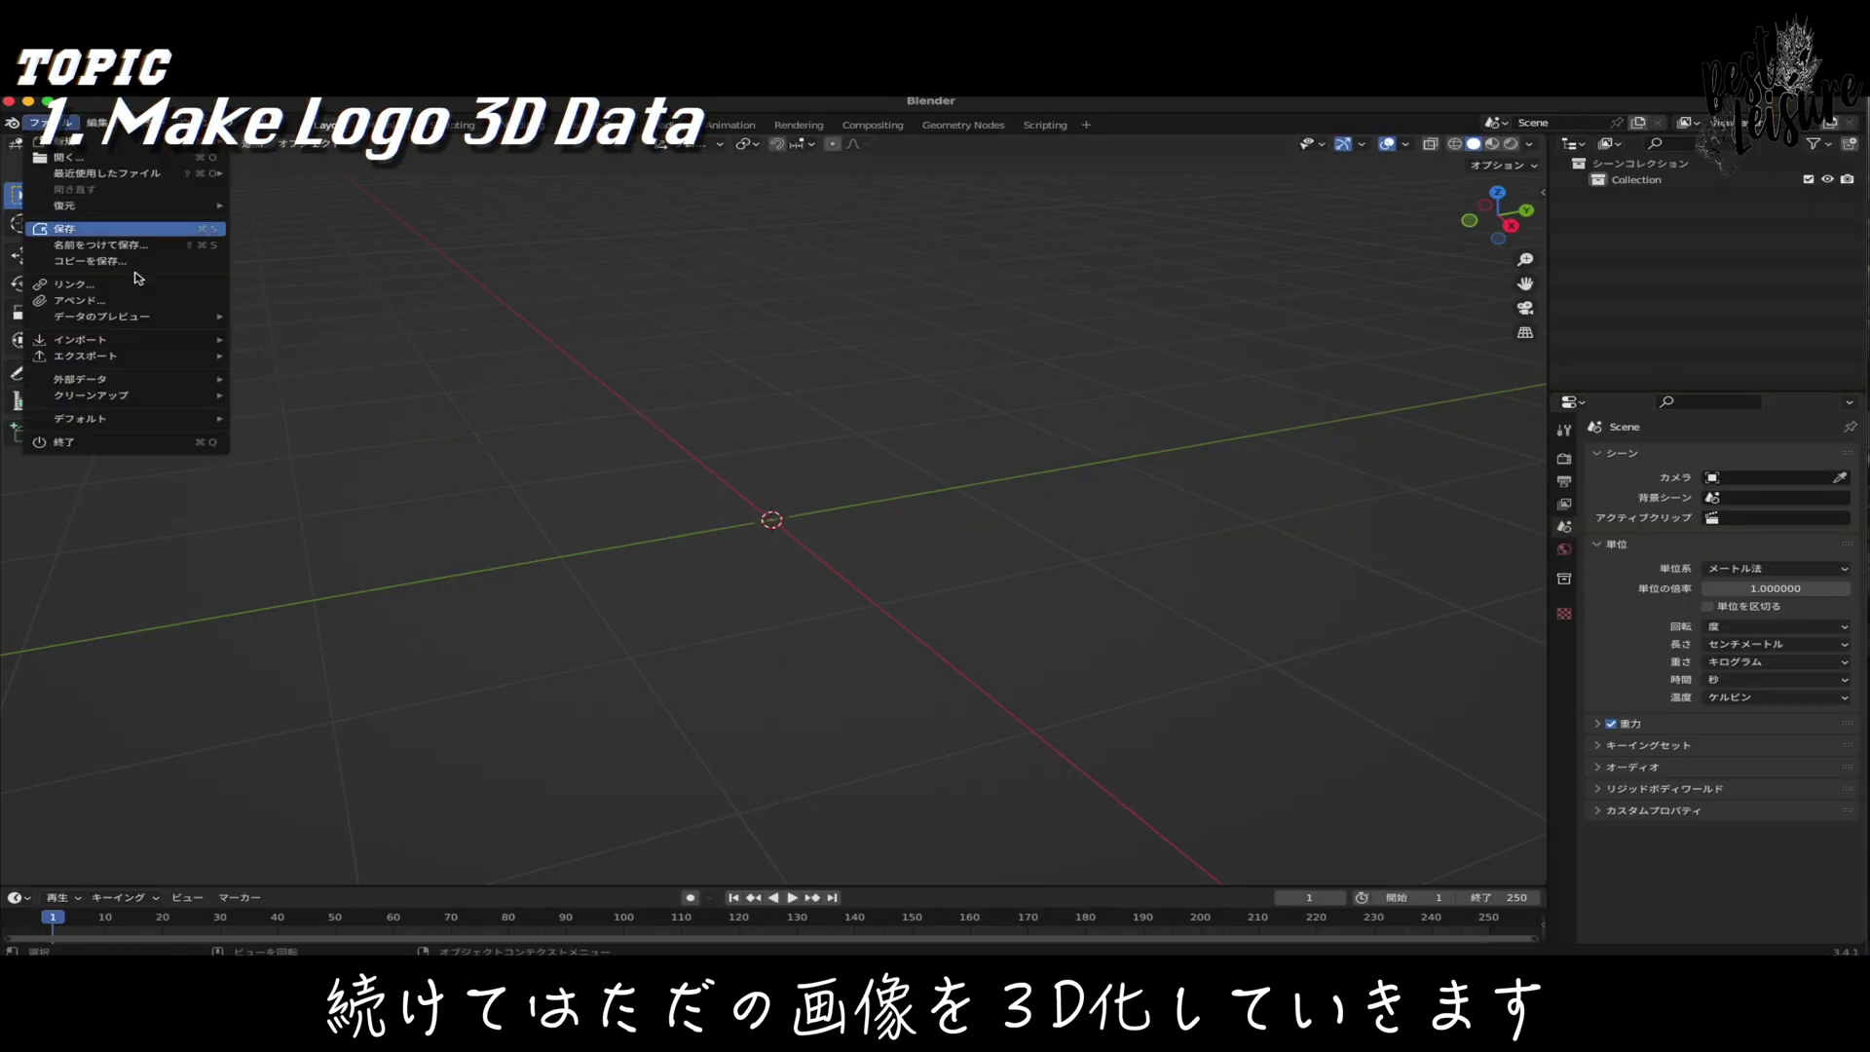
mouse_move(195, 341)
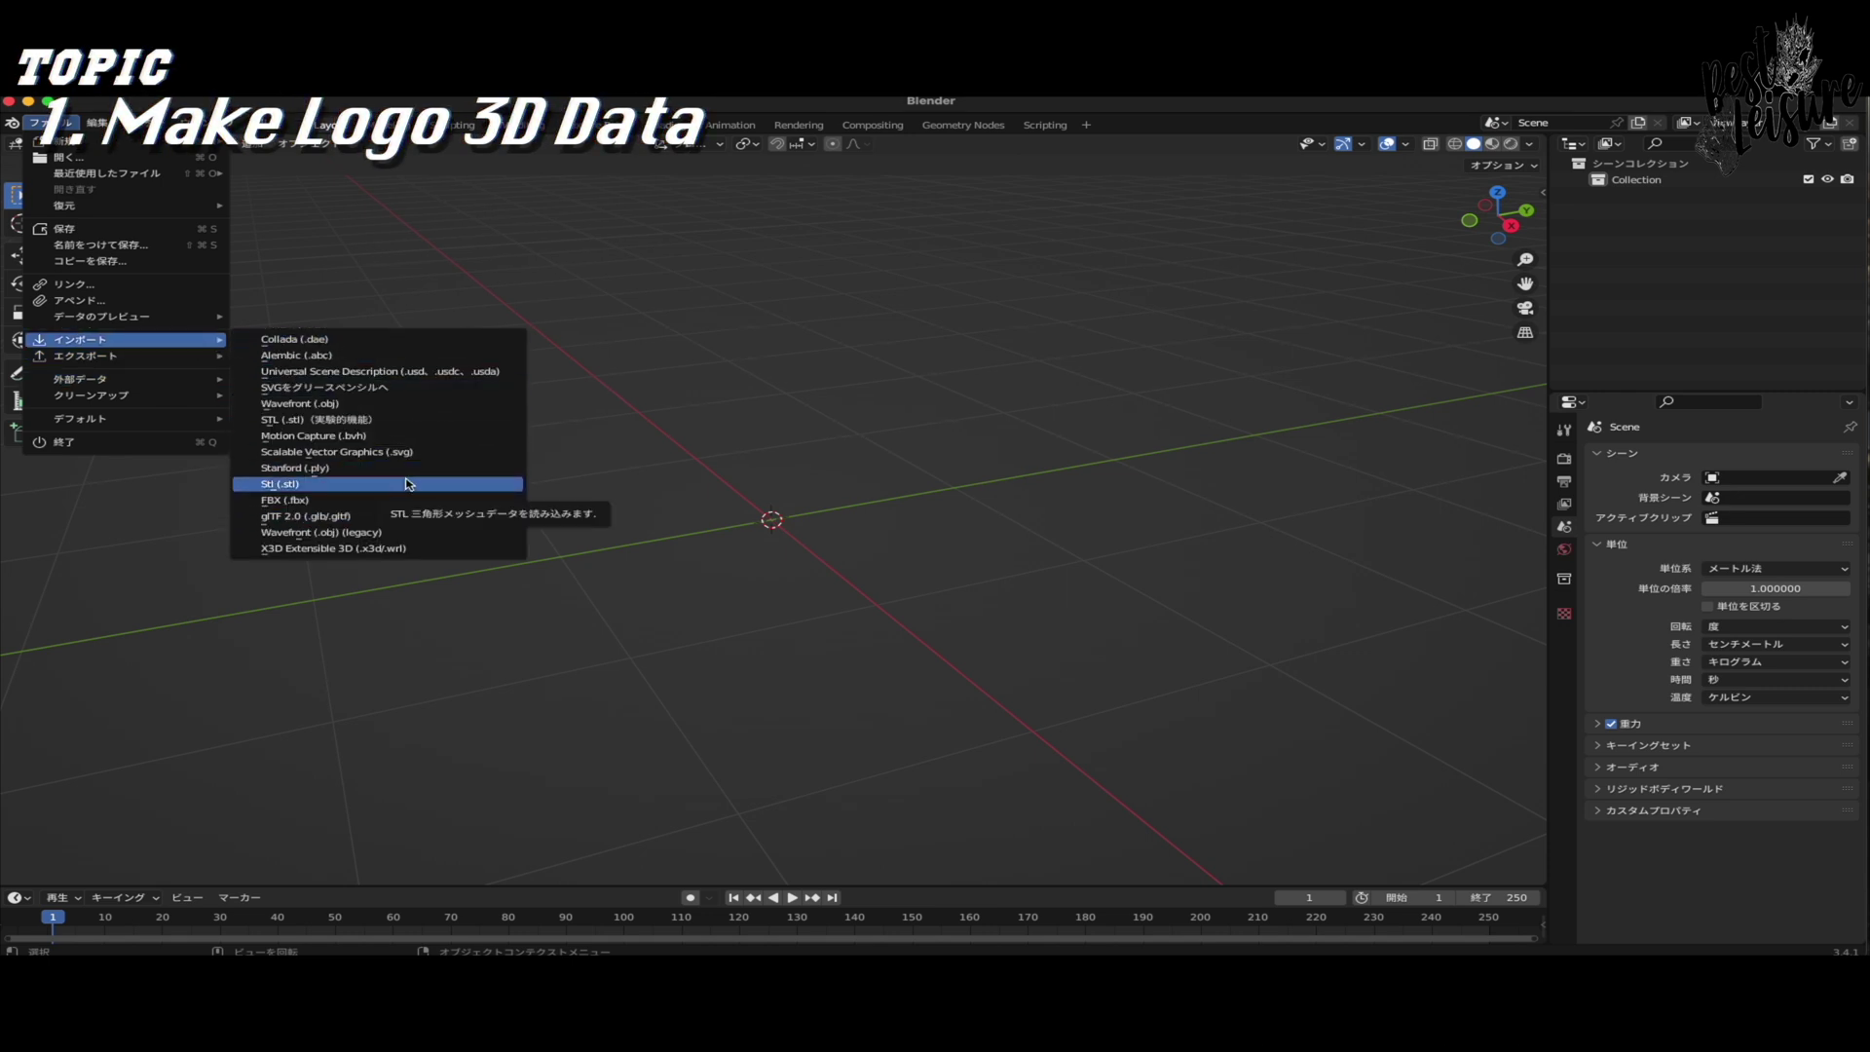
left_click(405, 452)
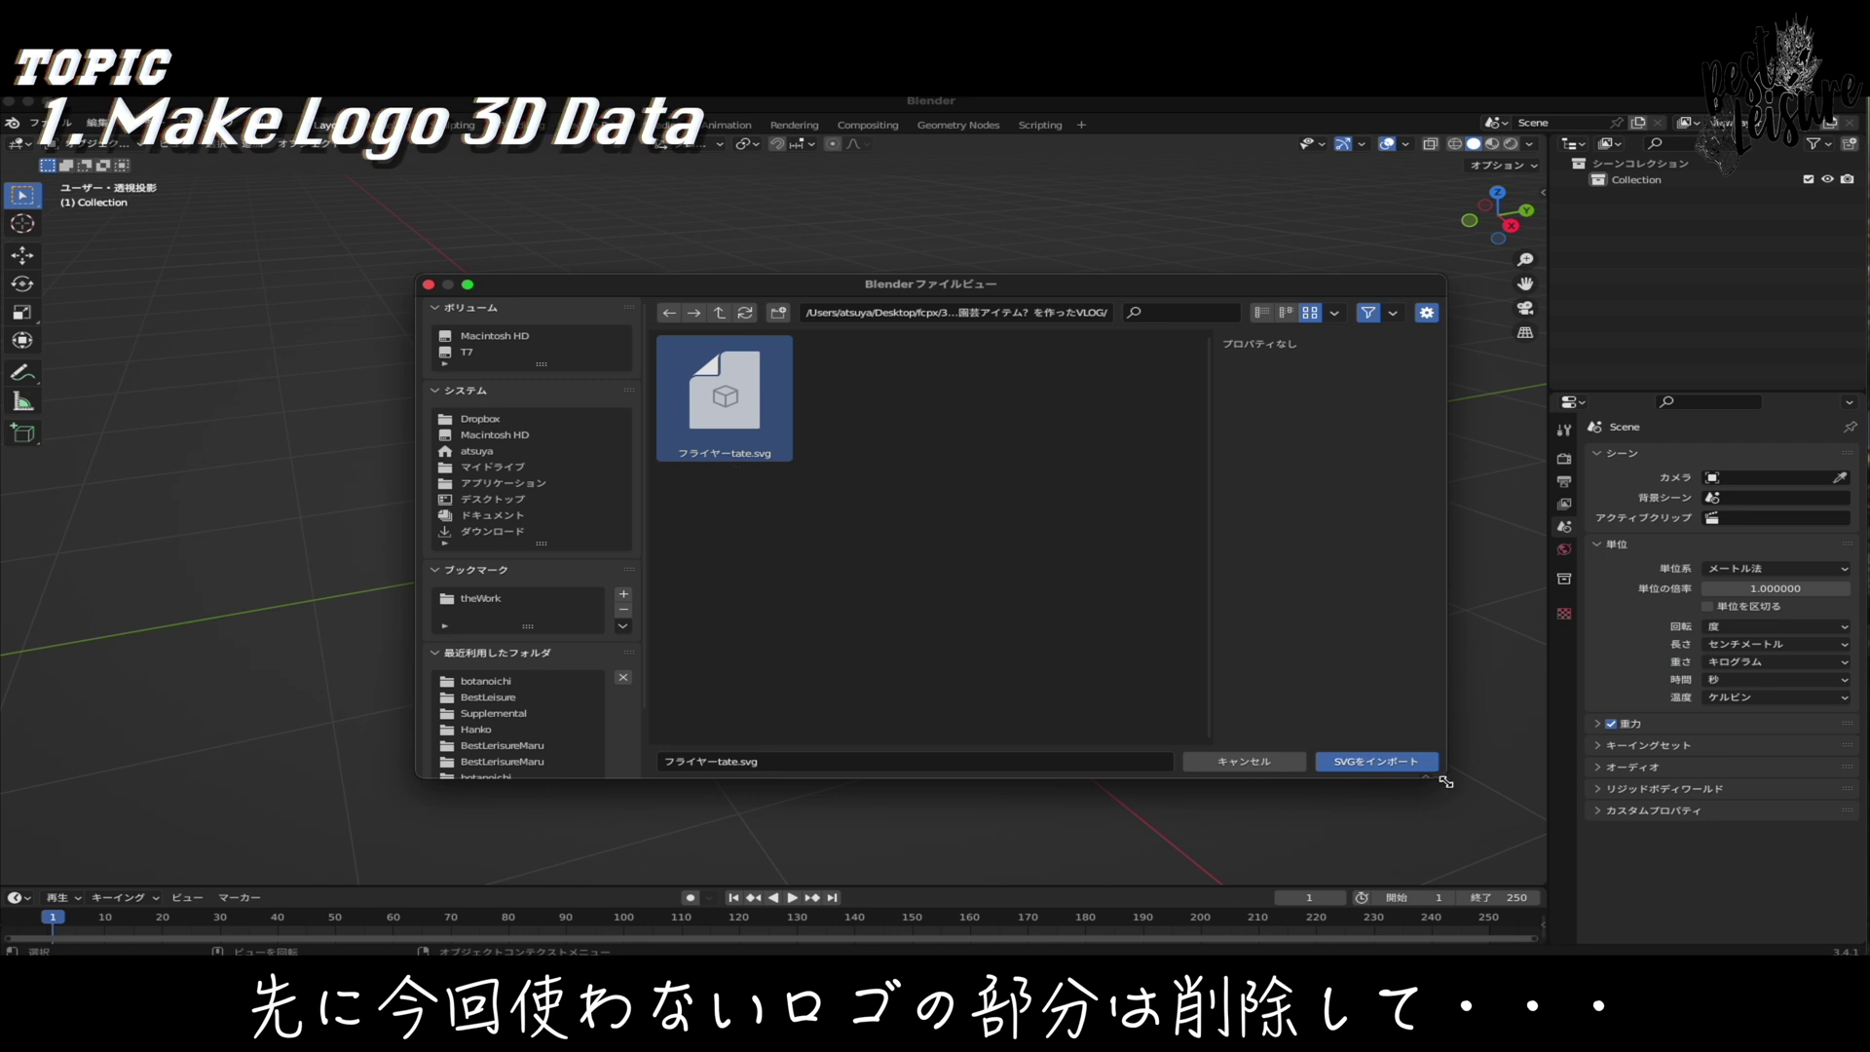
left_click(1402, 763)
- Delete the small text and the block graphic around the imported logo, and select all the remaining plant logo curves
middle_click_drag(1189, 730, 950, 610)
key("KP_7")
scroll(964, 730, "up", 5)
left_click_drag(1171, 835, 426, 257)
left_click(994, 695)
left_click_drag(1057, 757, 922, 652)
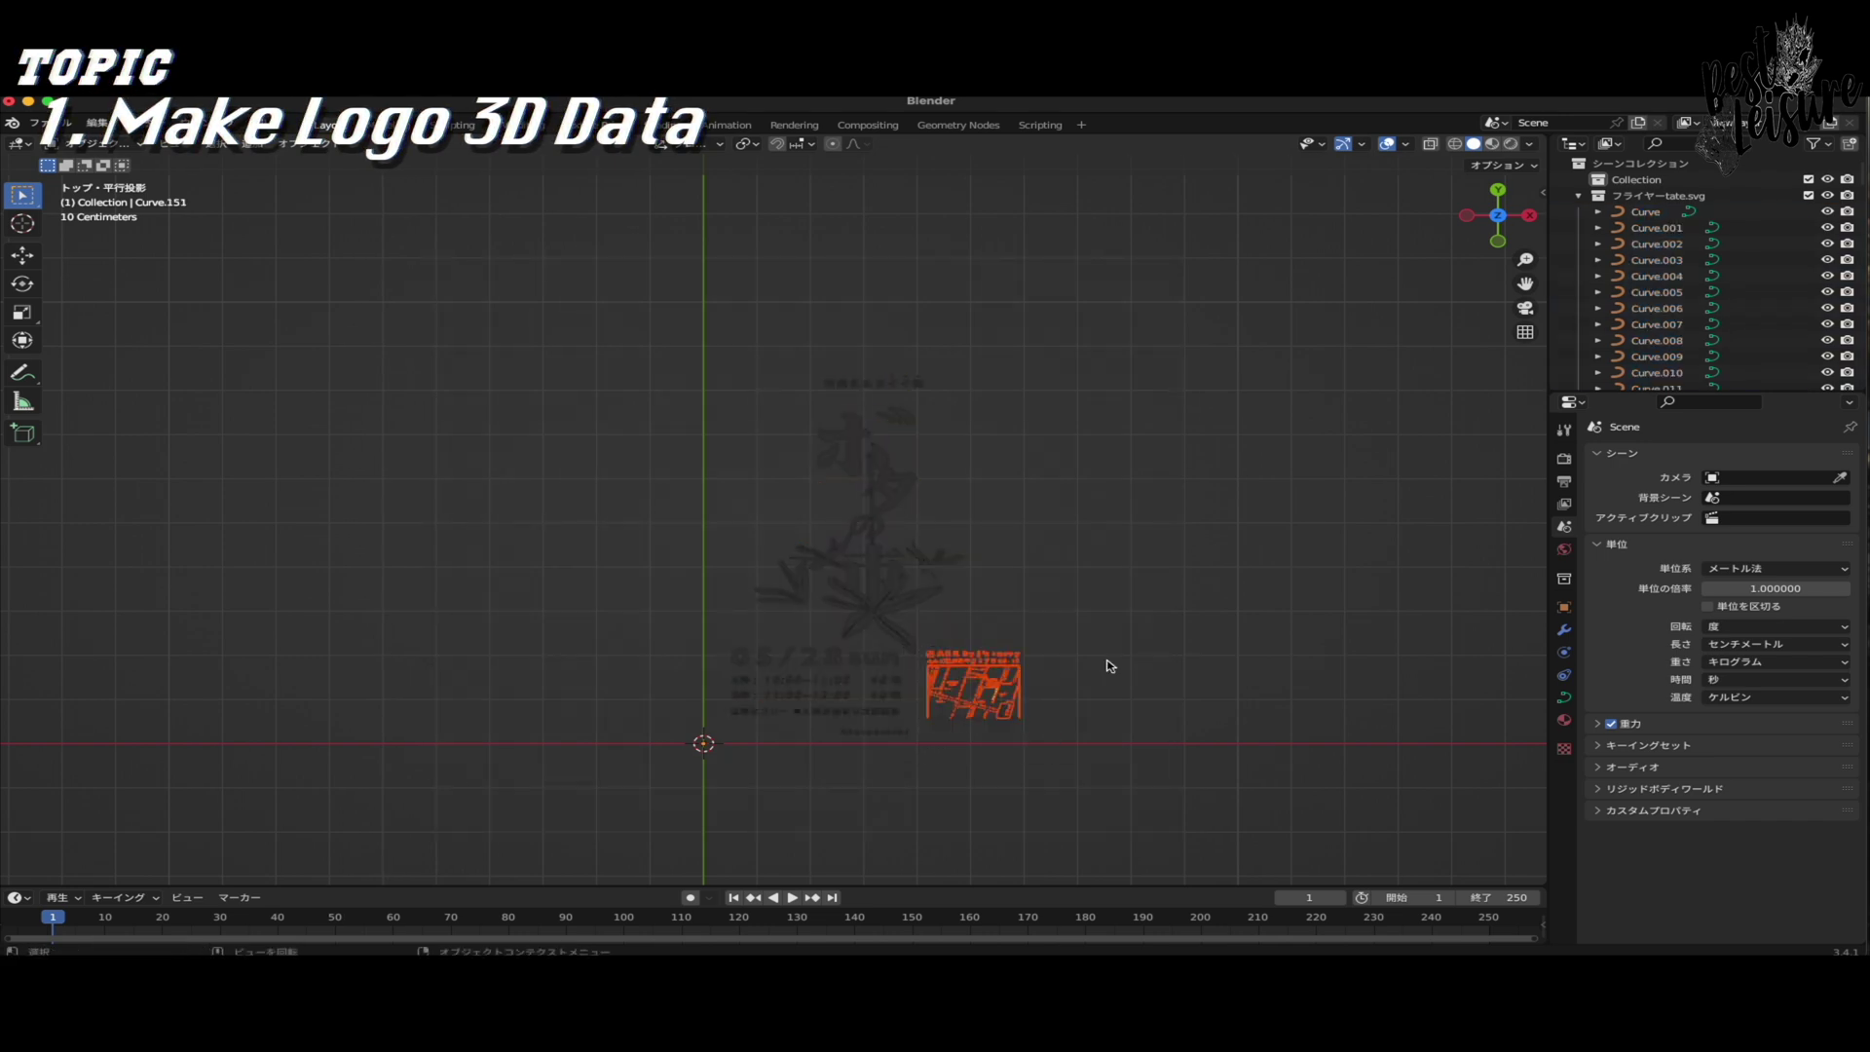
key("x")
left_click(1106, 659)
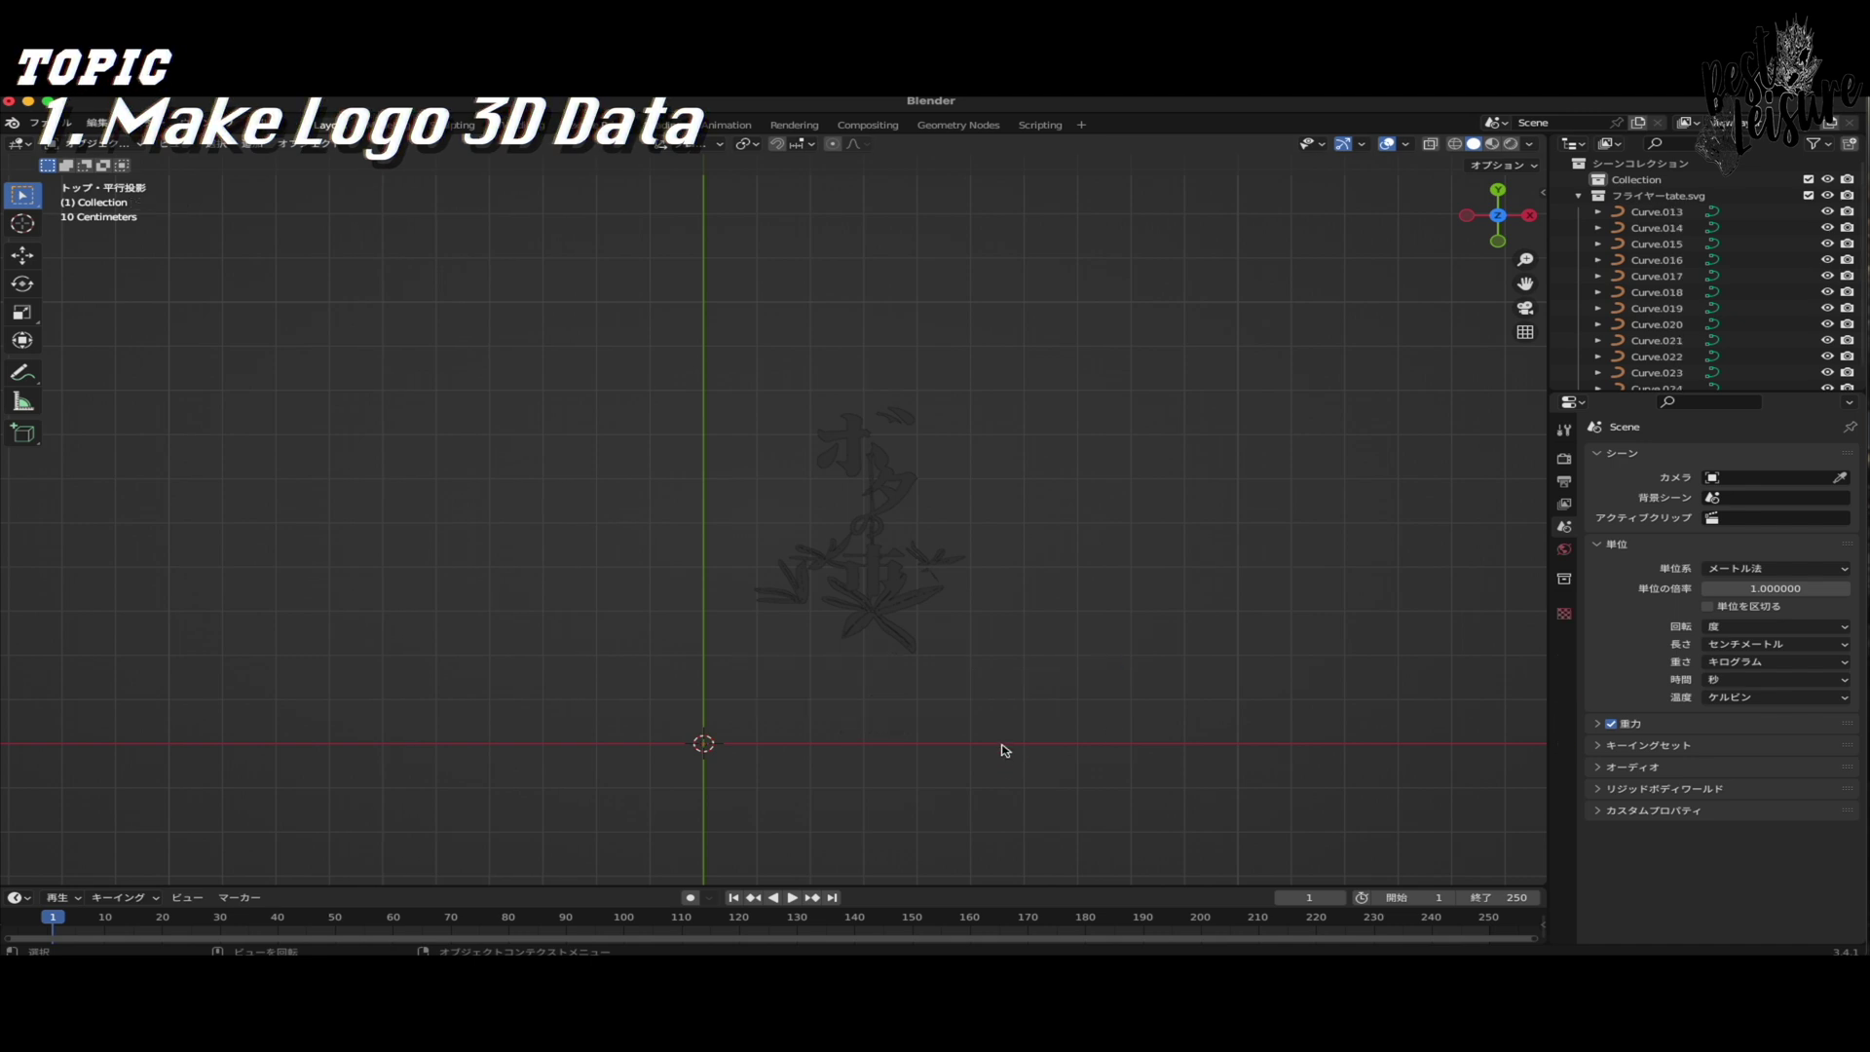
left_click_drag(1016, 727, 670, 342)
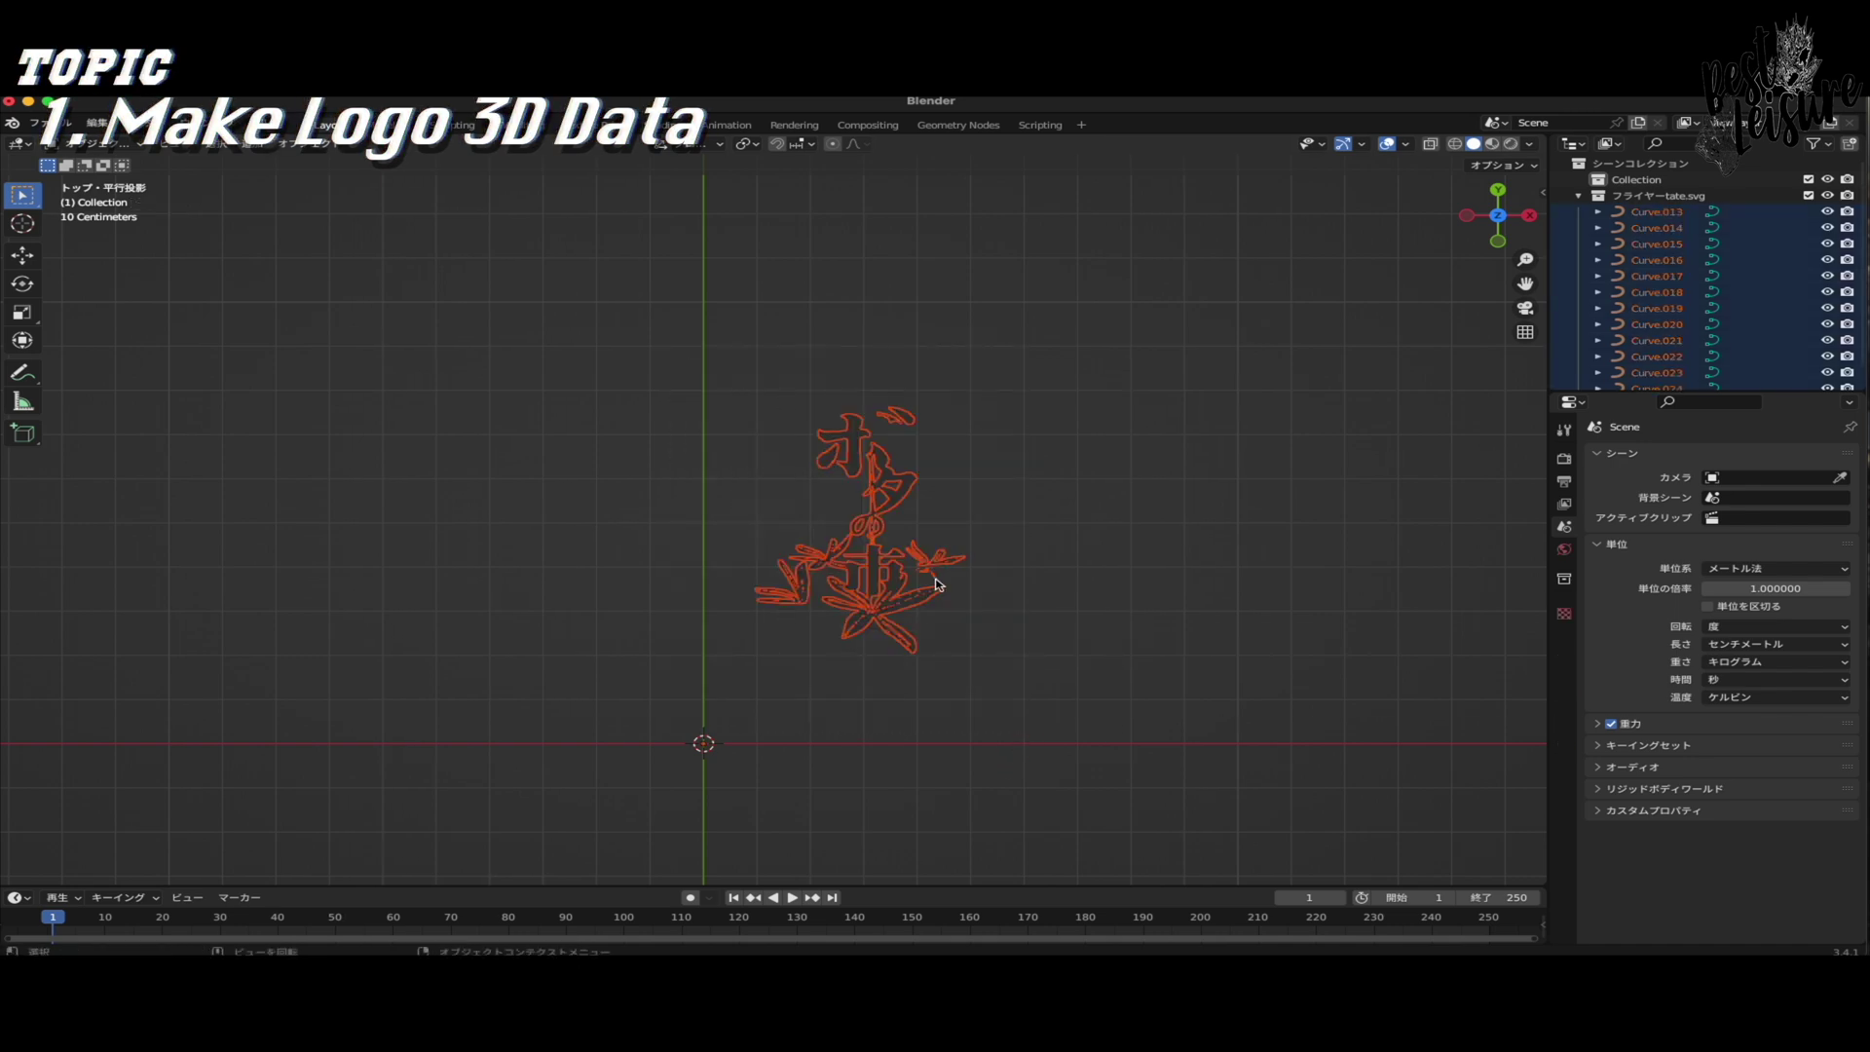
key("g")
key("z")
key("Escape")
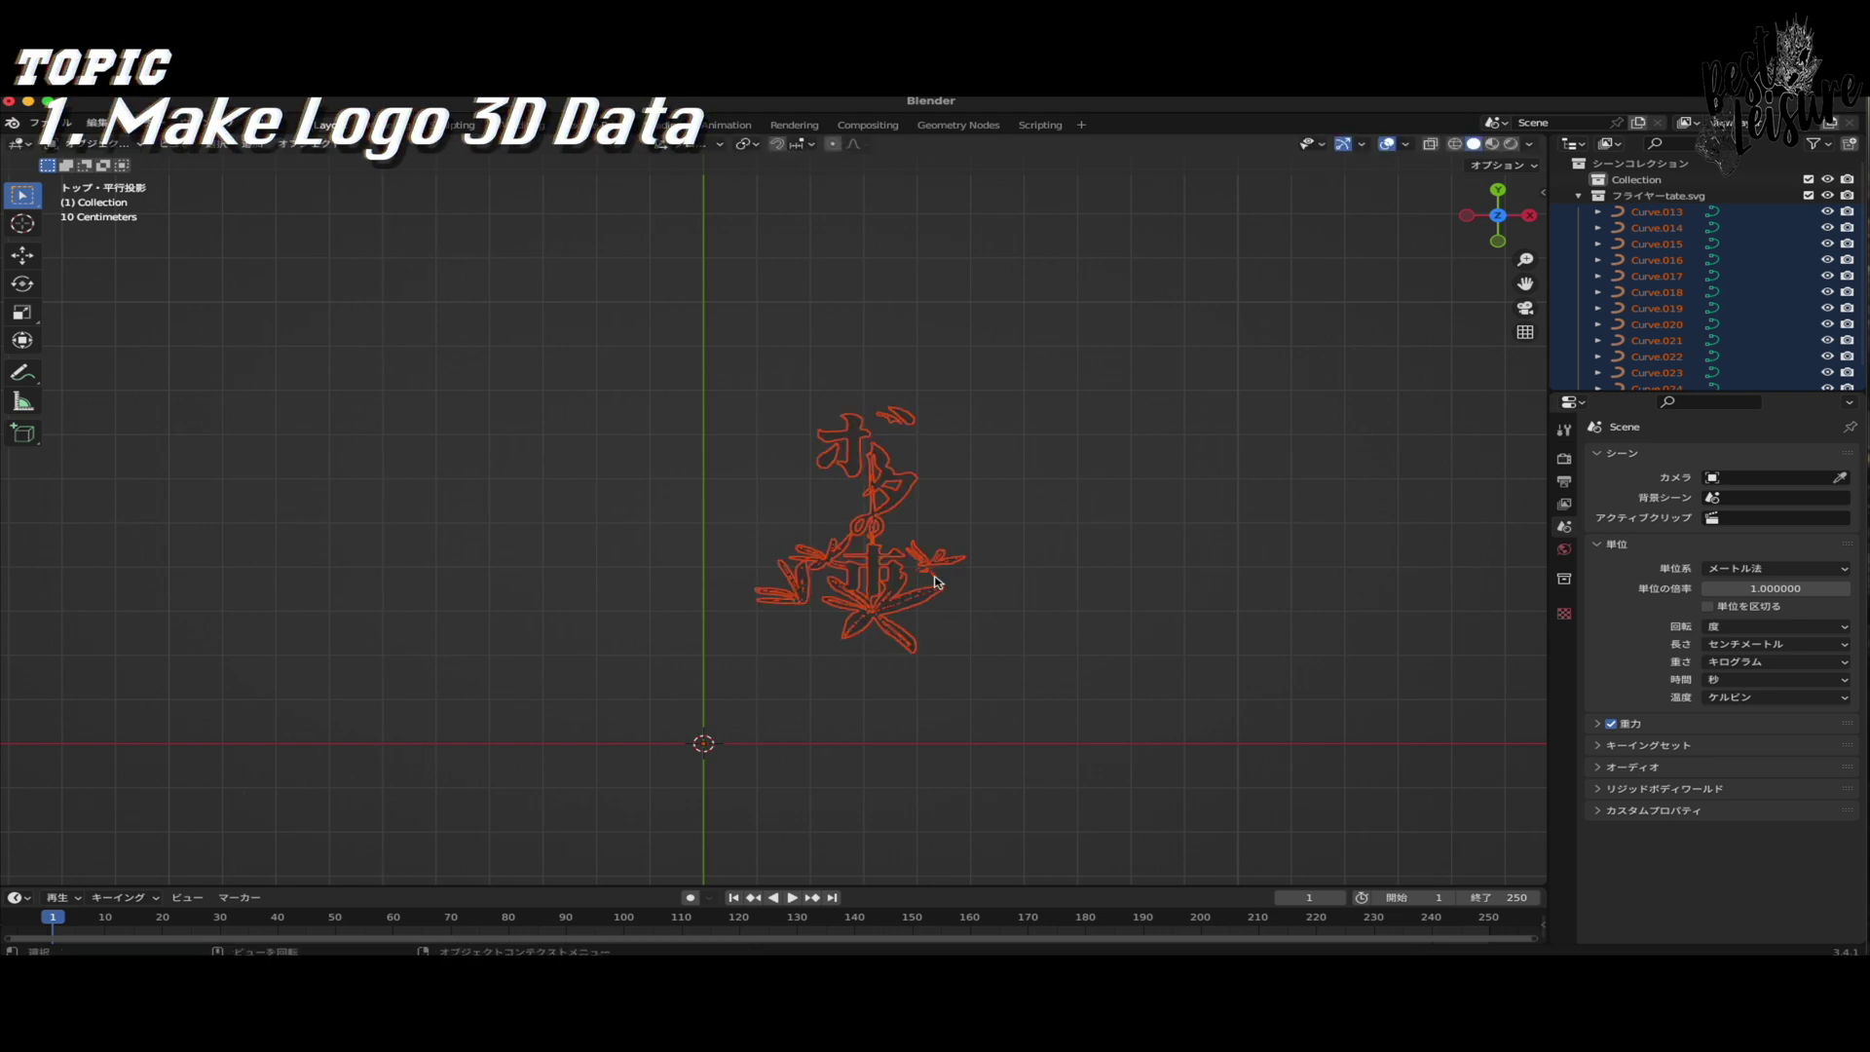
- Move the selected logo curves along X and along Y until the logo is centred on the world origin
key("g")
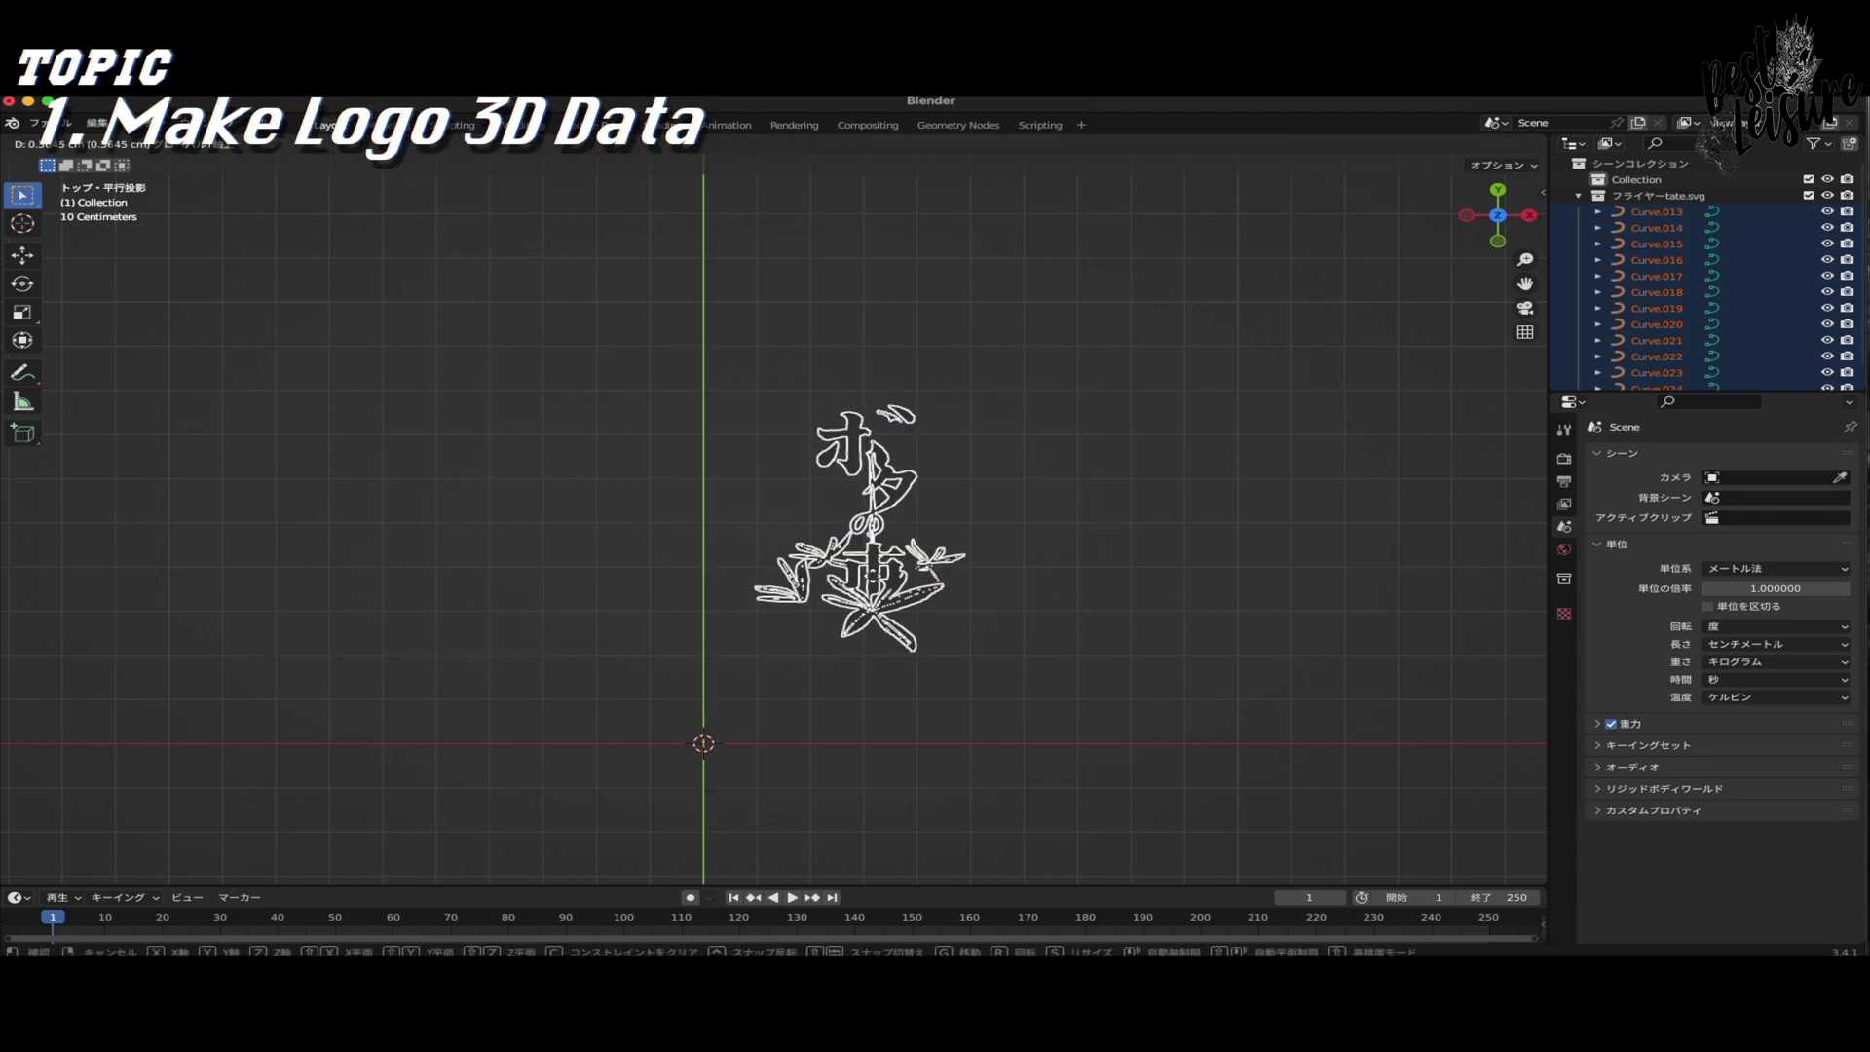
left_click(762, 557)
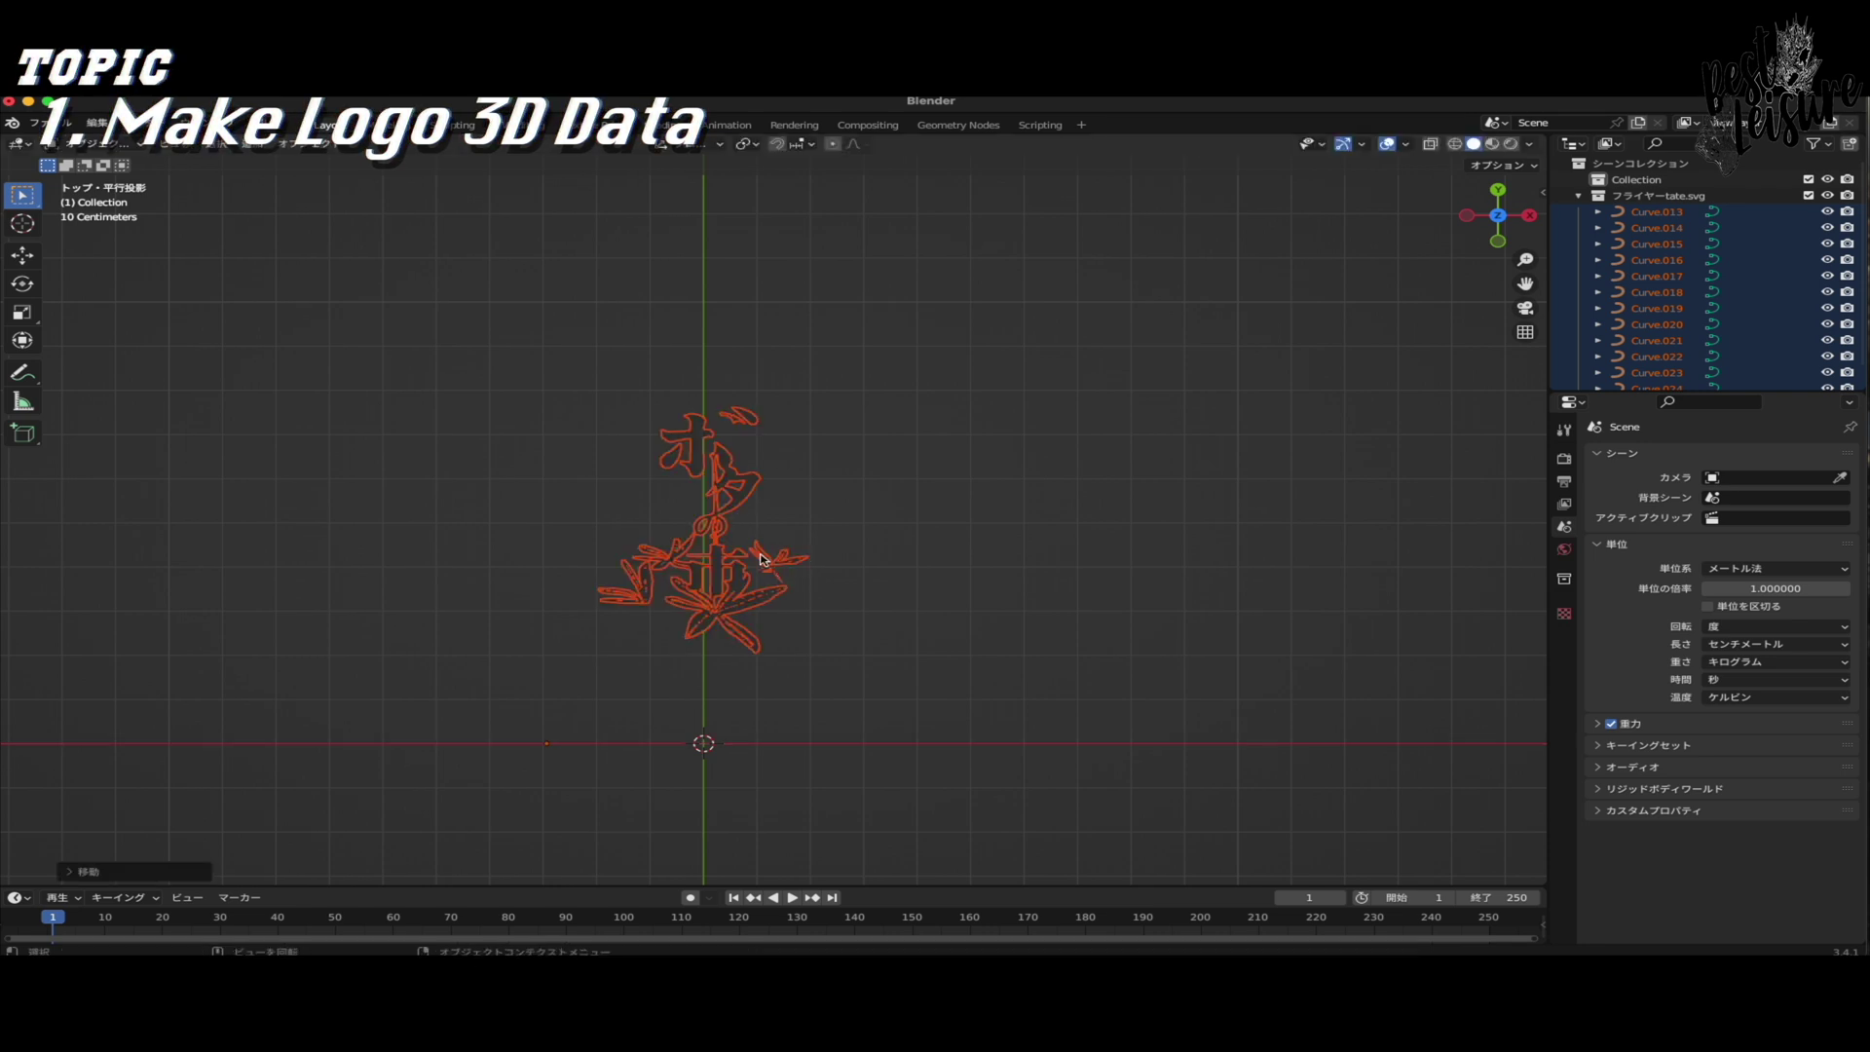
key("g")
key("y")
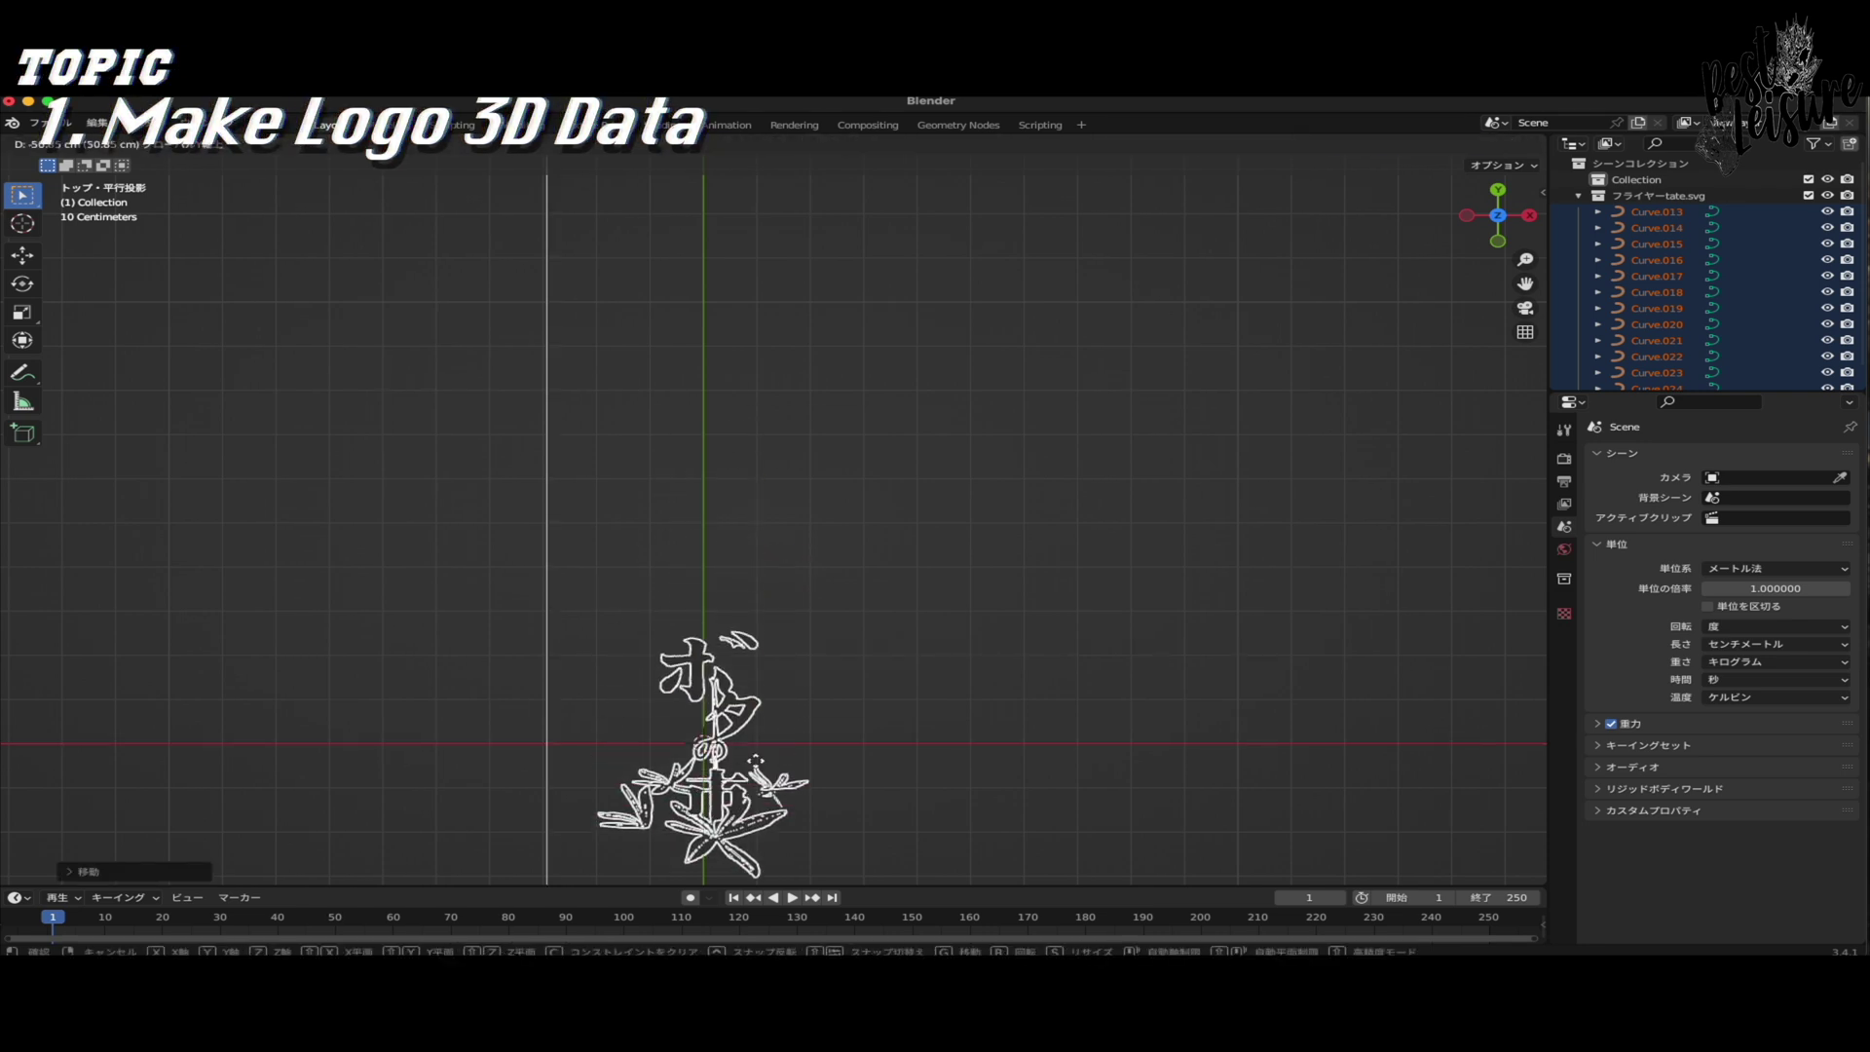
left_click(756, 759)
- Set the origin of the logo curves to the centre of the logo instead of its lower-left corner
left_click(308, 145)
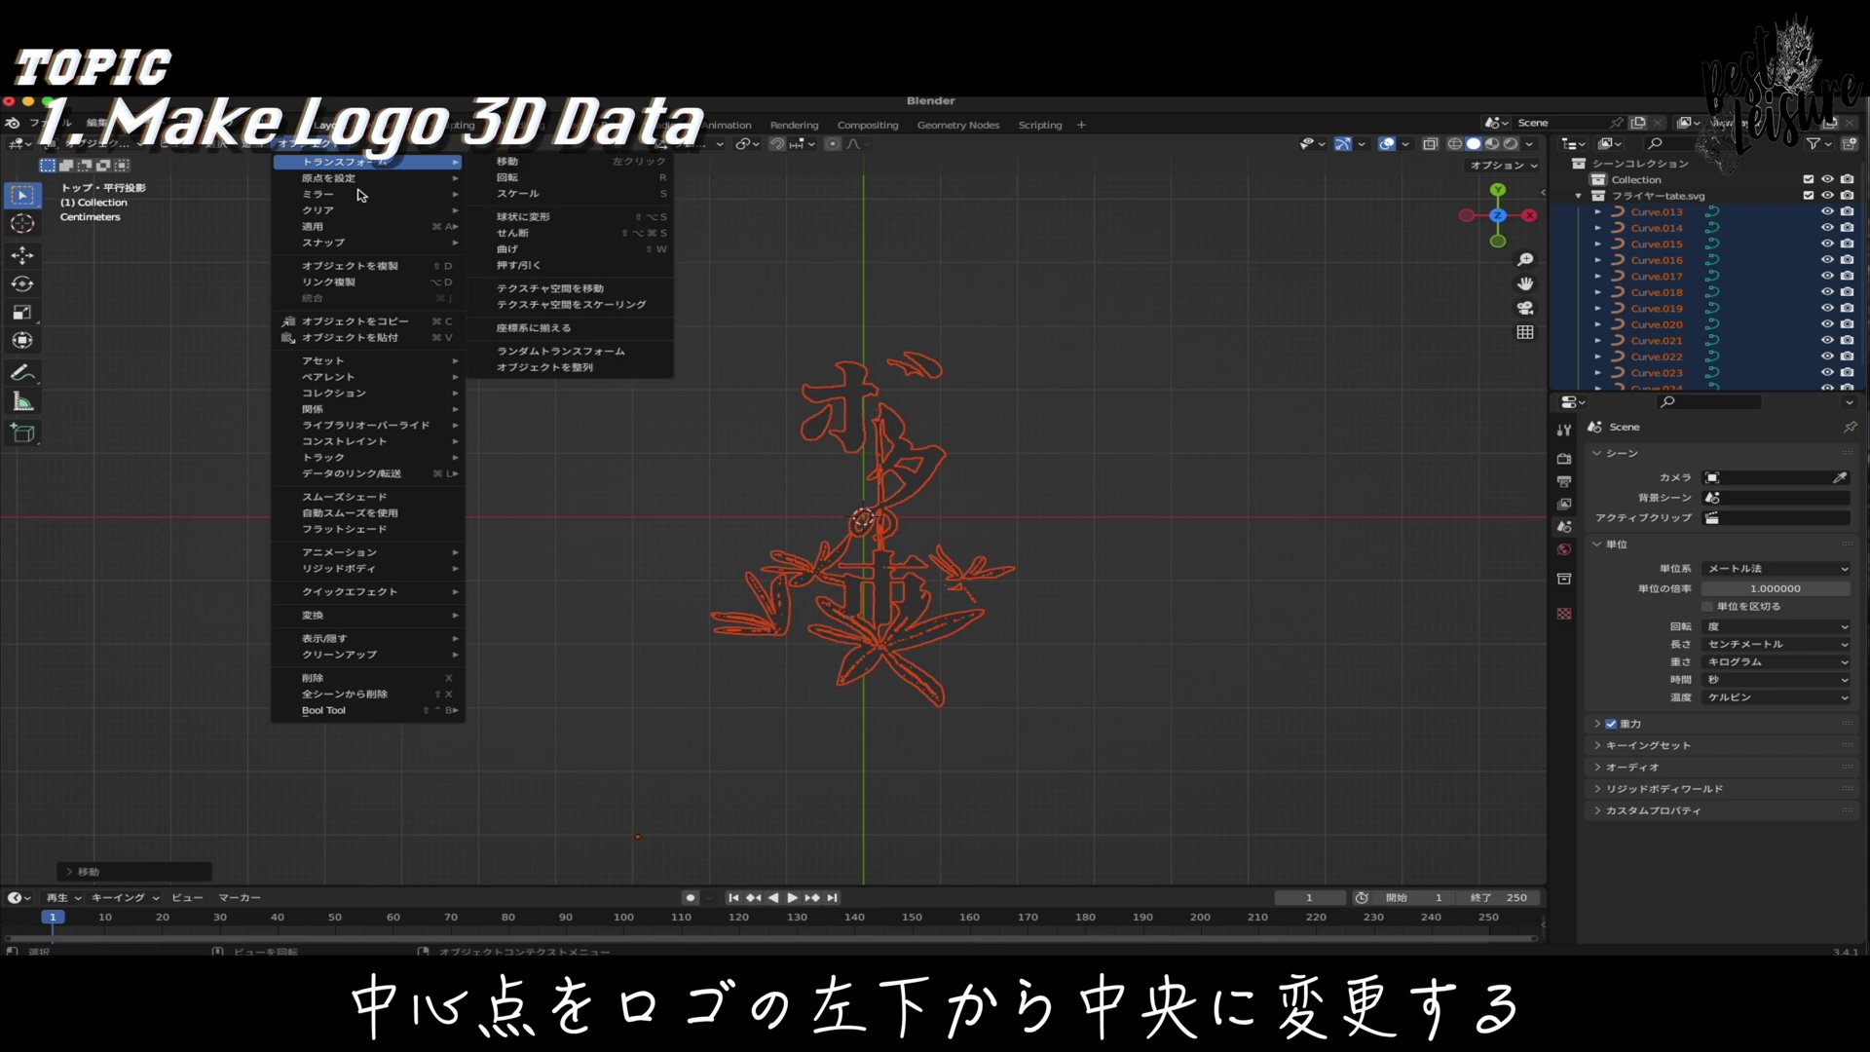
mouse_move(445, 186)
left_click(564, 214)
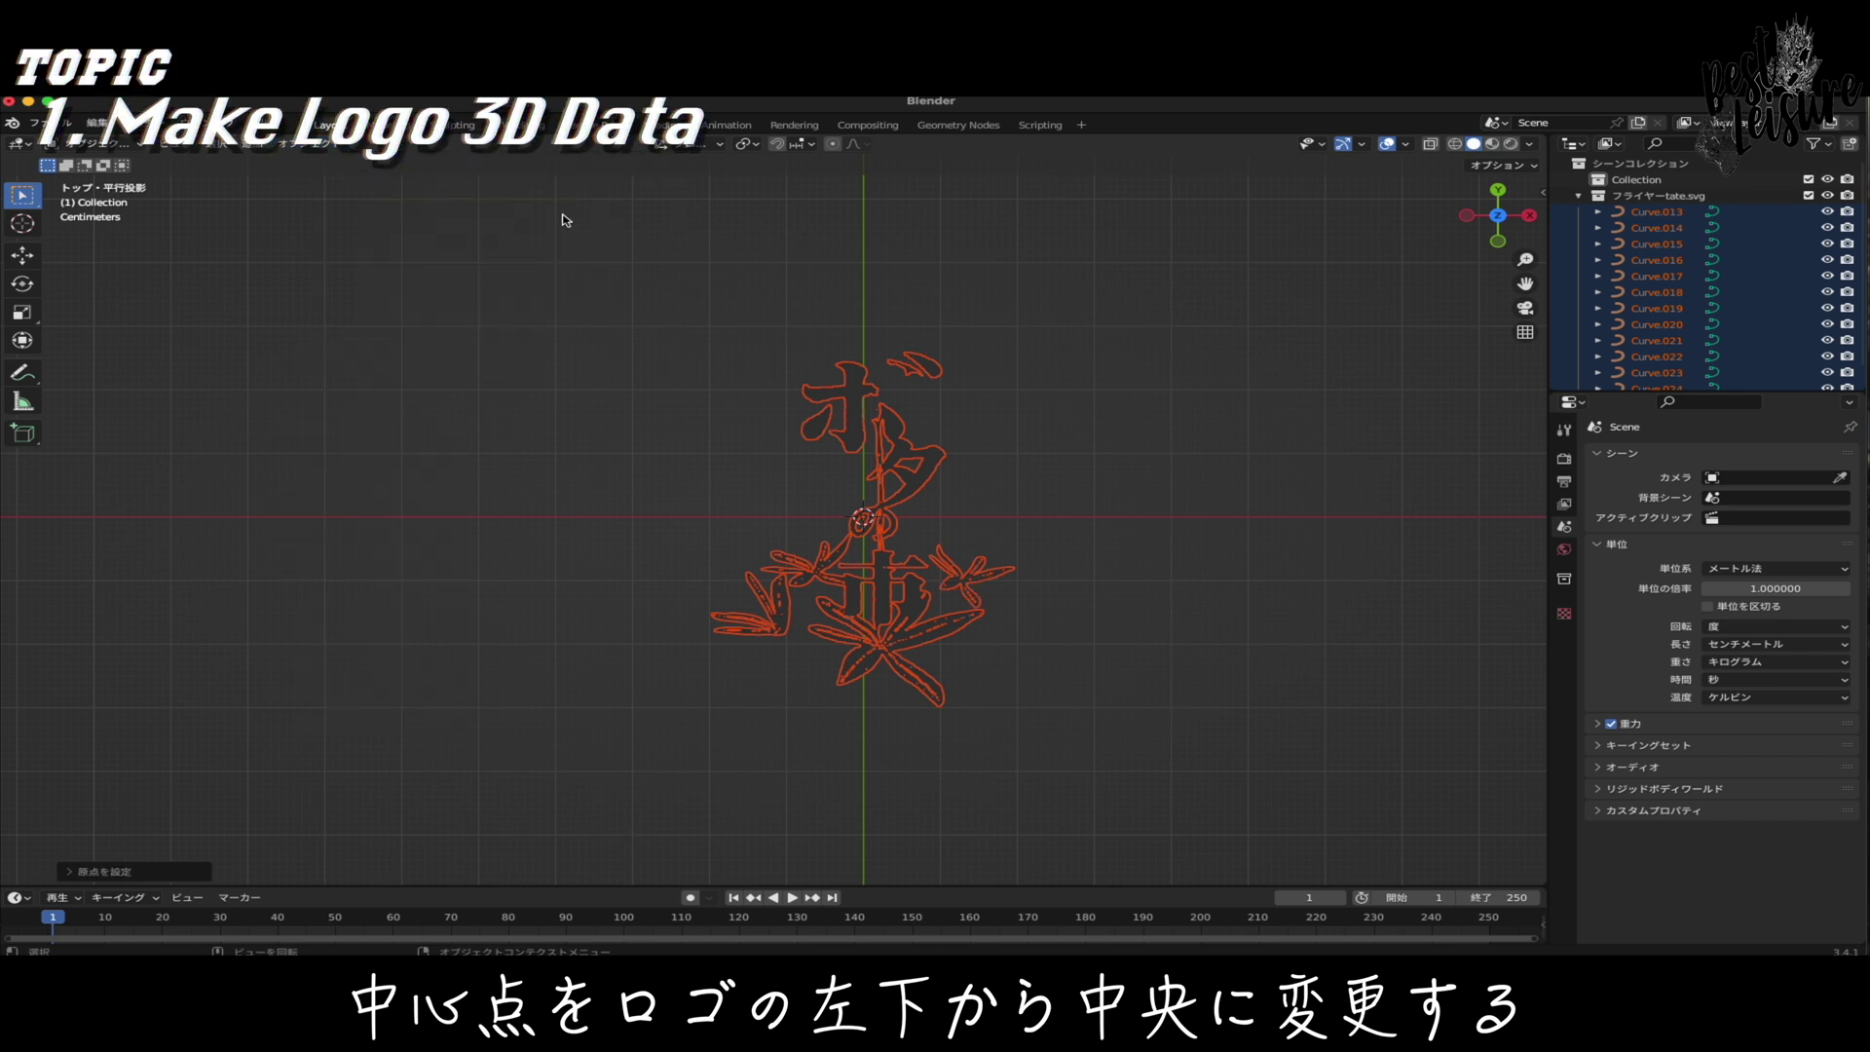
- Select all the logo curves with one of them active and convert them to meshes
left_click(1159, 522)
left_click_drag(1086, 765, 597, 276)
left_click(1130, 780)
middle_click_drag(1131, 780, 1007, 673)
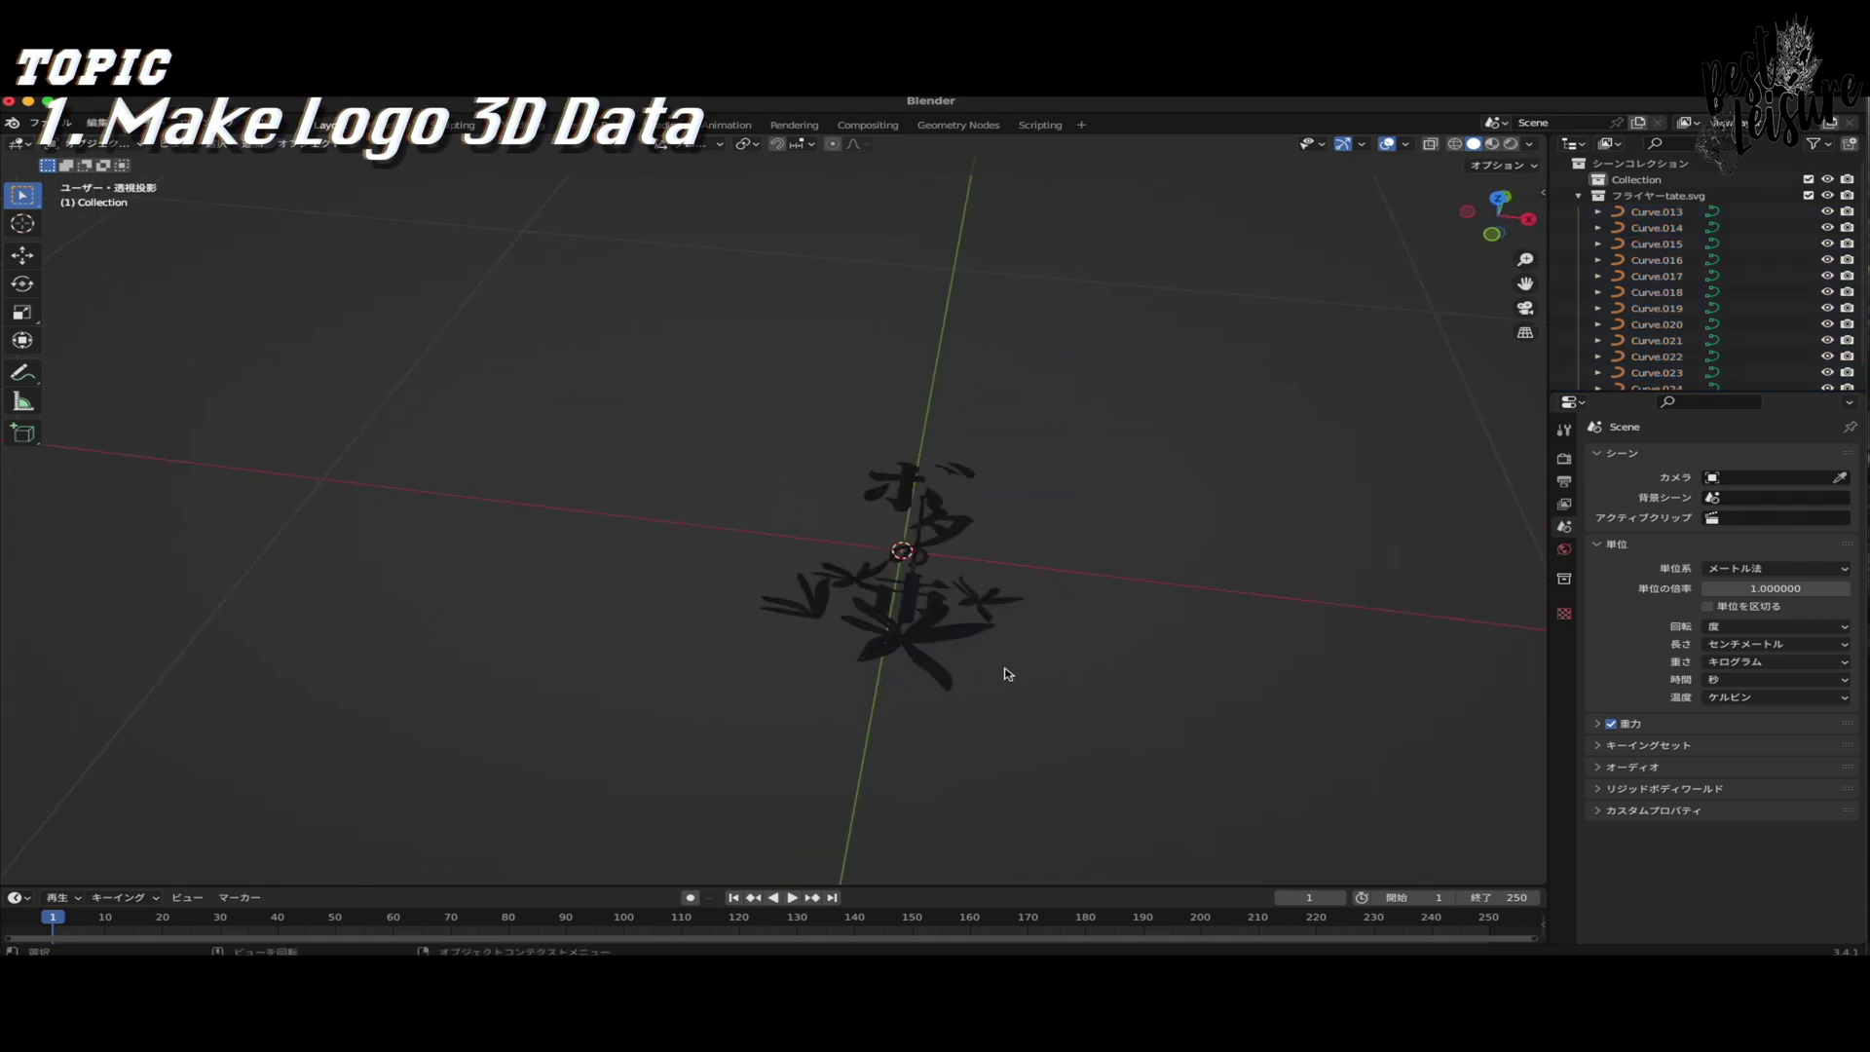
left_click(940, 662)
left_click_drag(1090, 762, 647, 389)
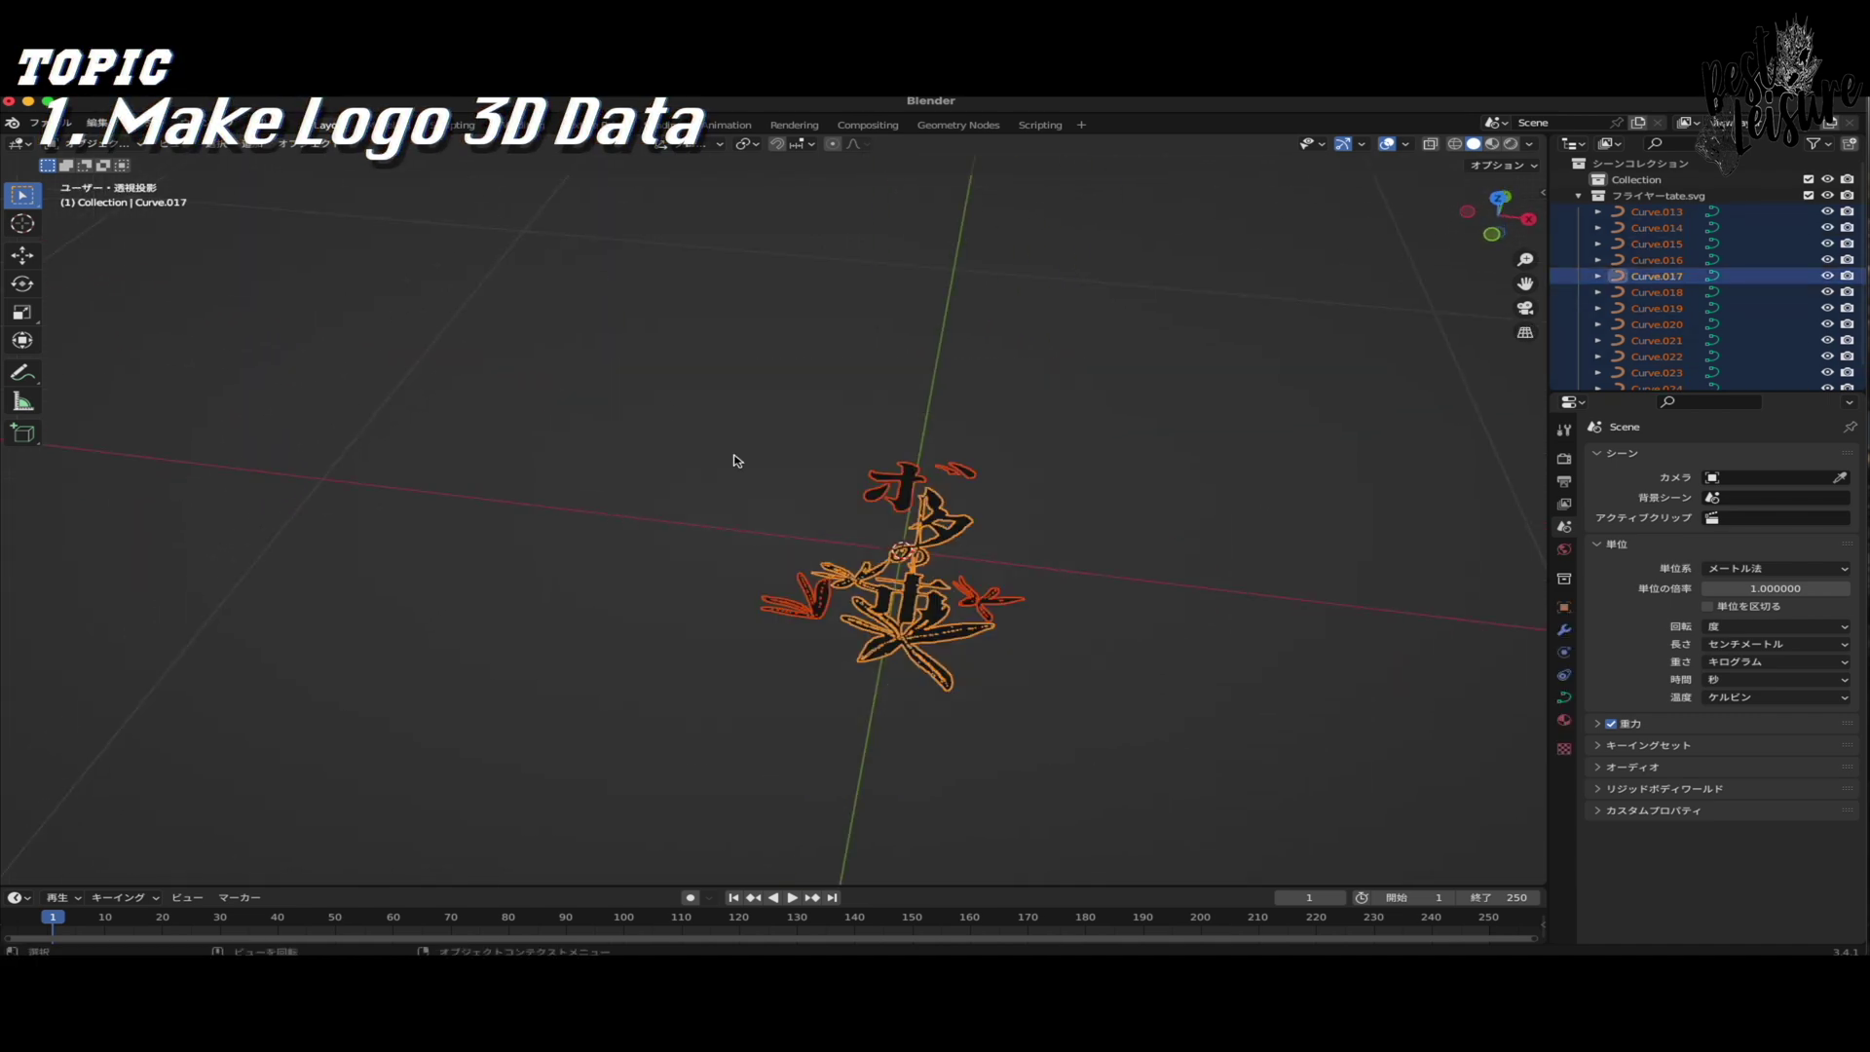
left_click(313, 153)
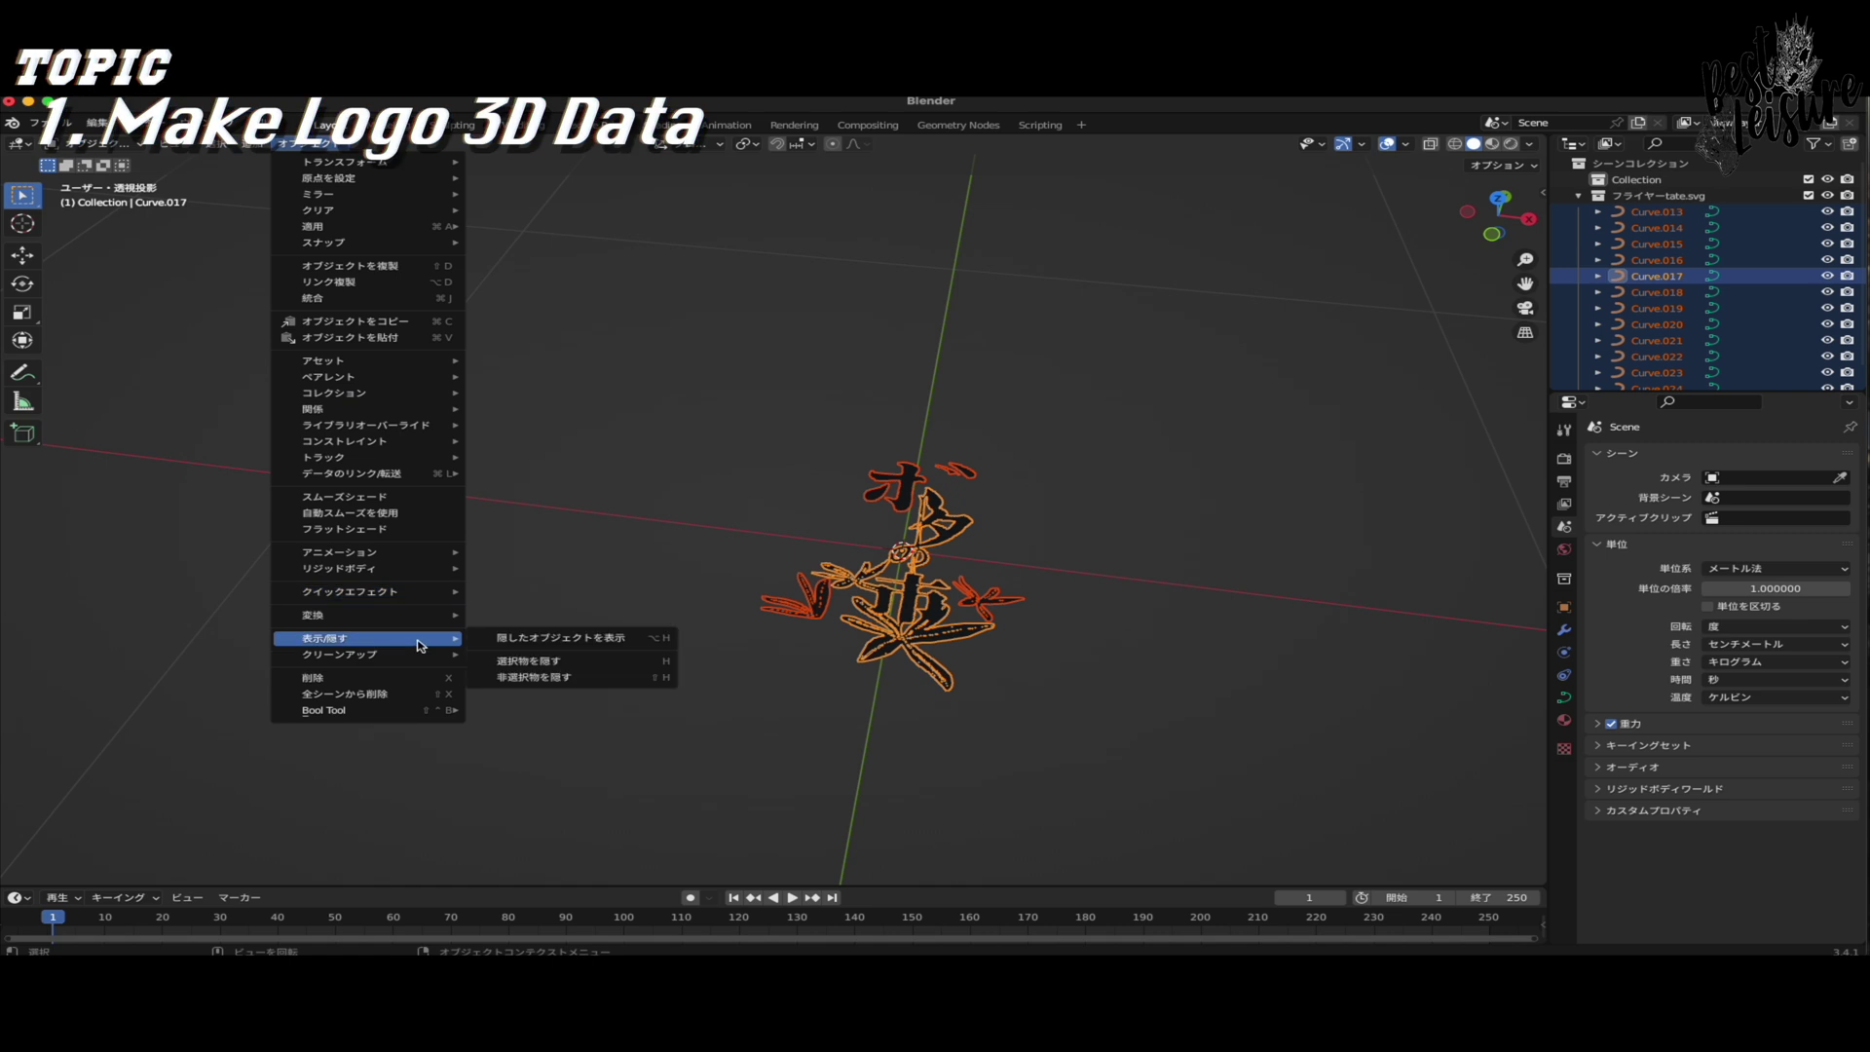
mouse_move(429, 614)
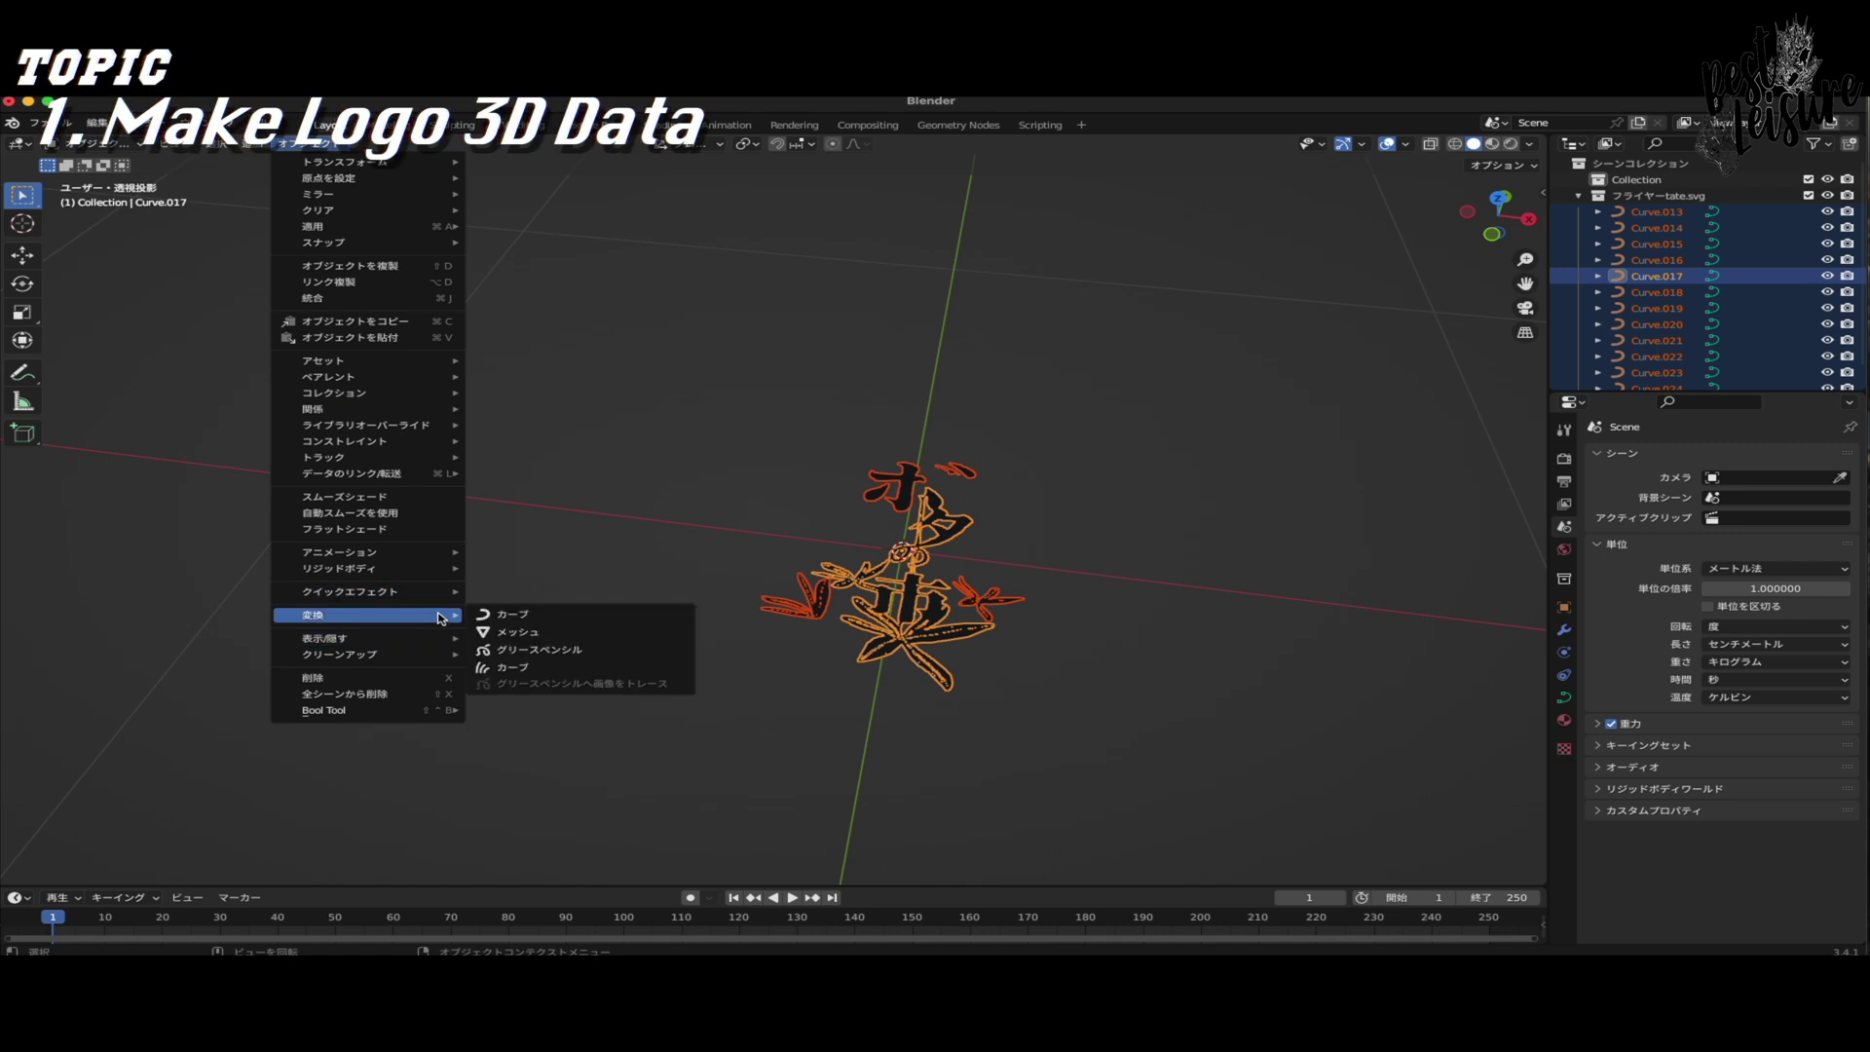
left_click(575, 638)
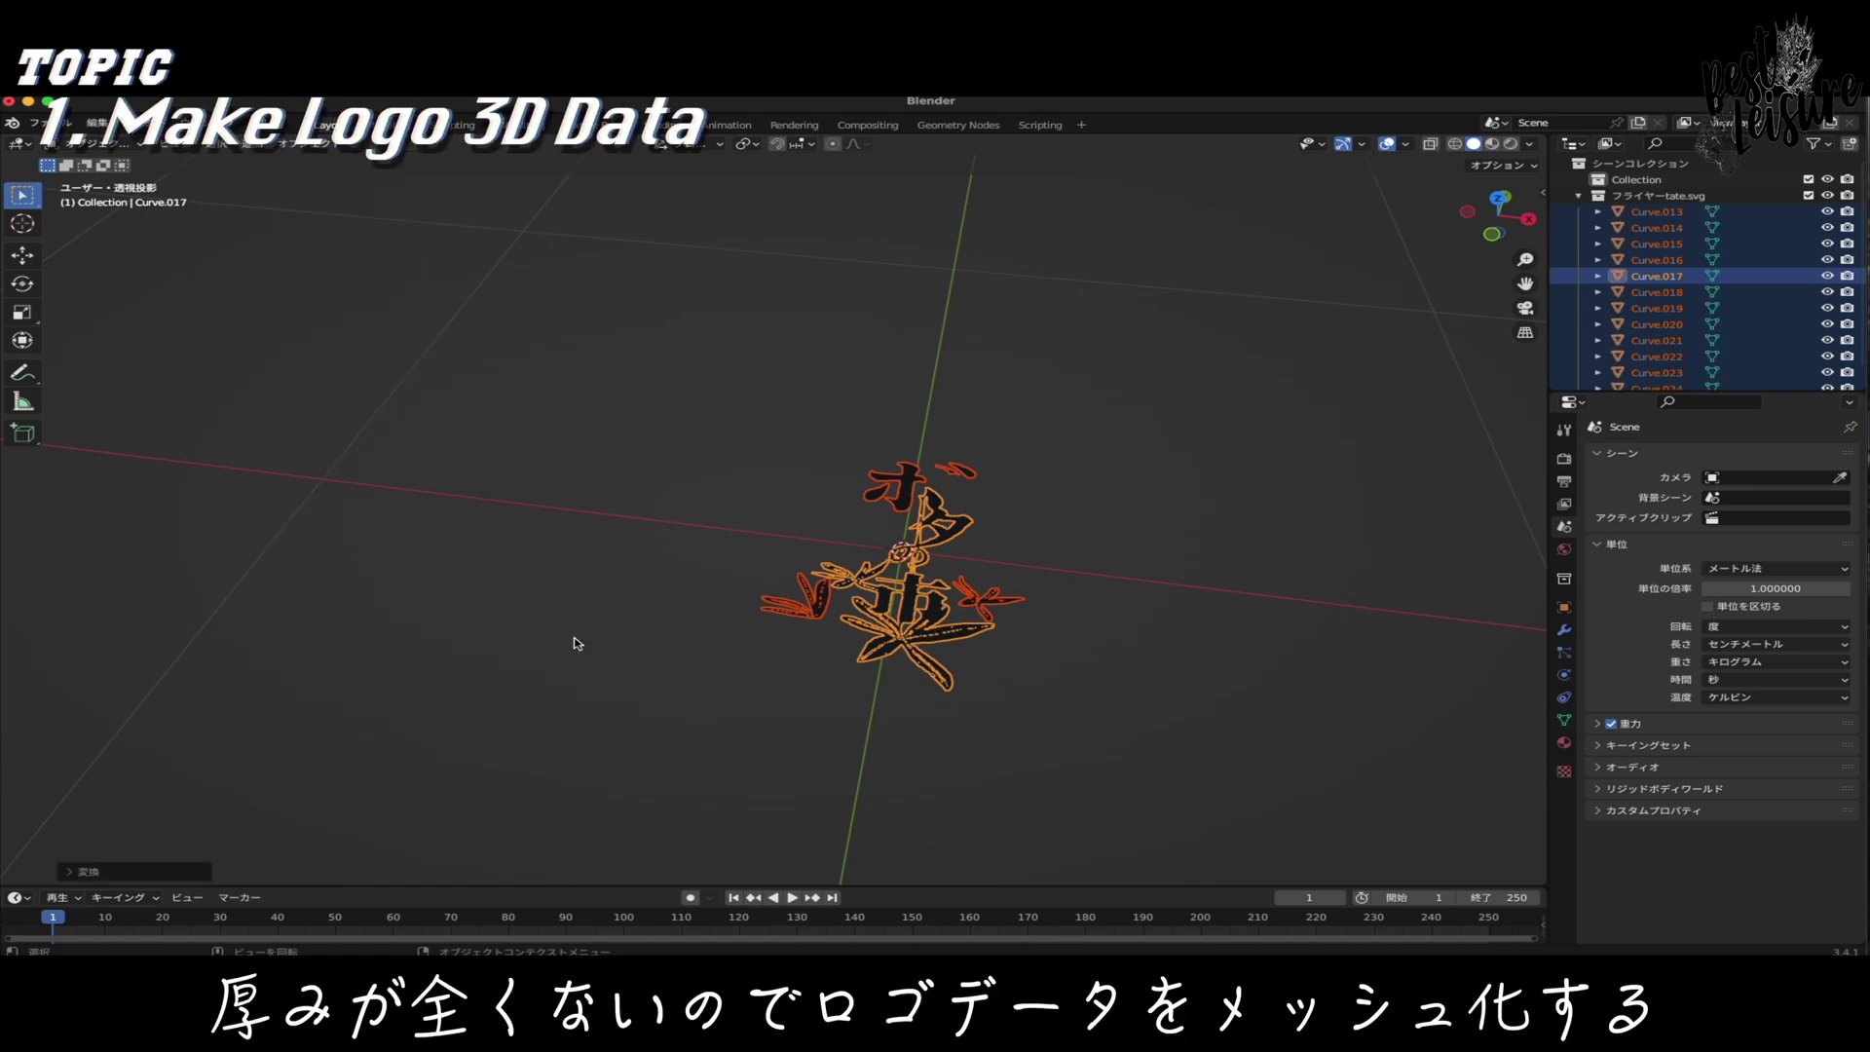
- Duplicate the selected logo meshes, leaving the copies in place
right_click(939, 616)
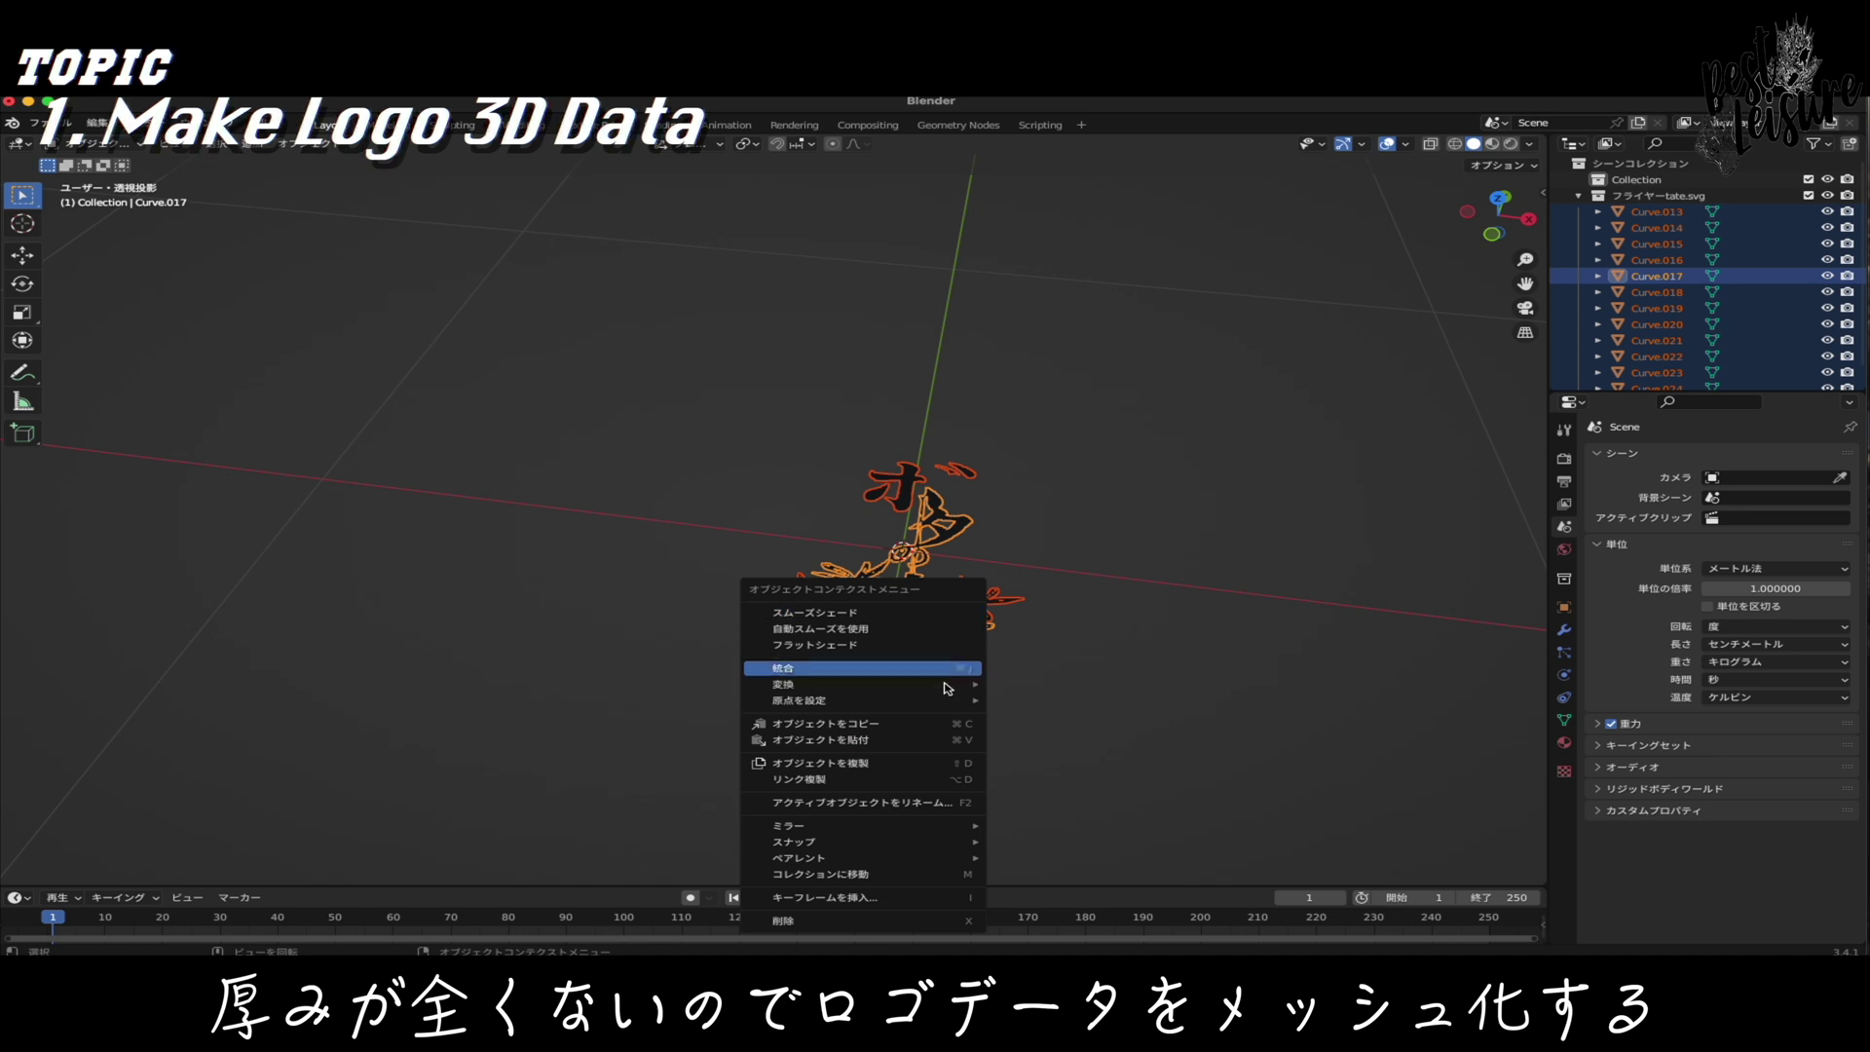
left_click(932, 772)
right_click(932, 772)
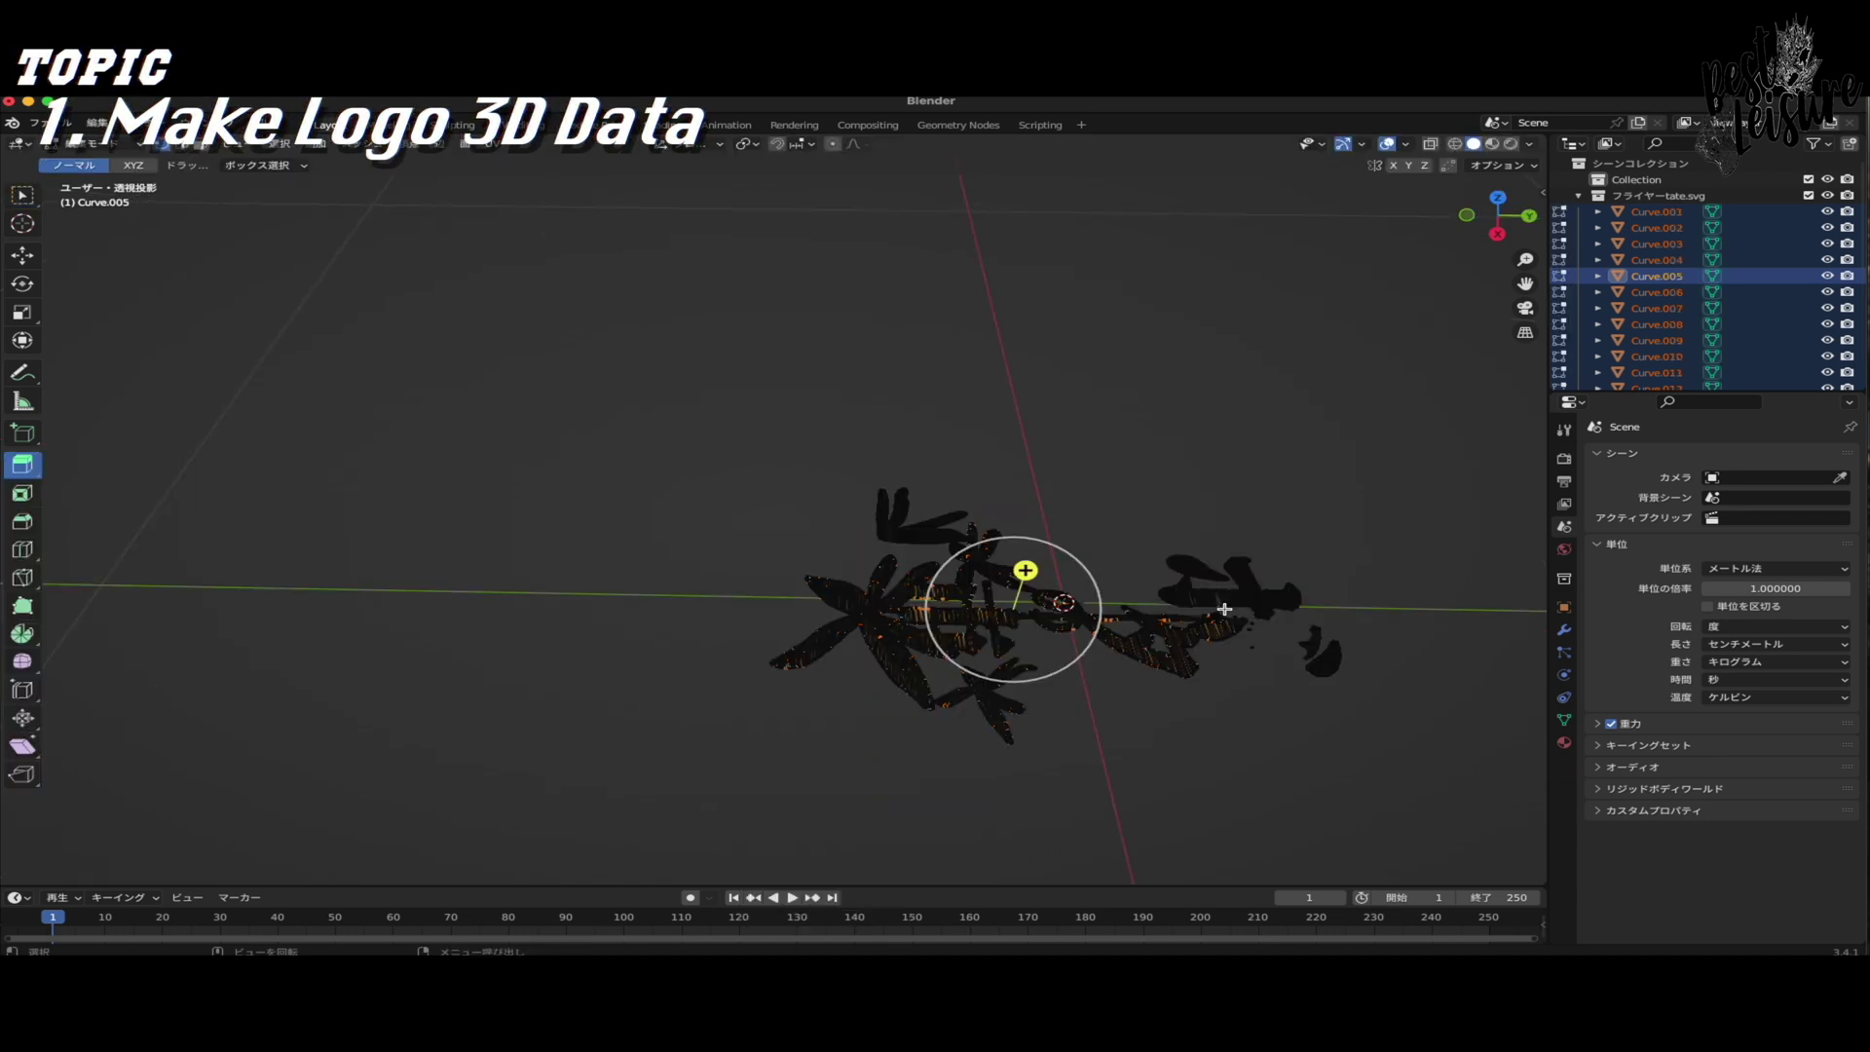
- Extrude the entire duplicated logo mesh downward to give it thickness, return to Object Mode and deselect everything
key("a")
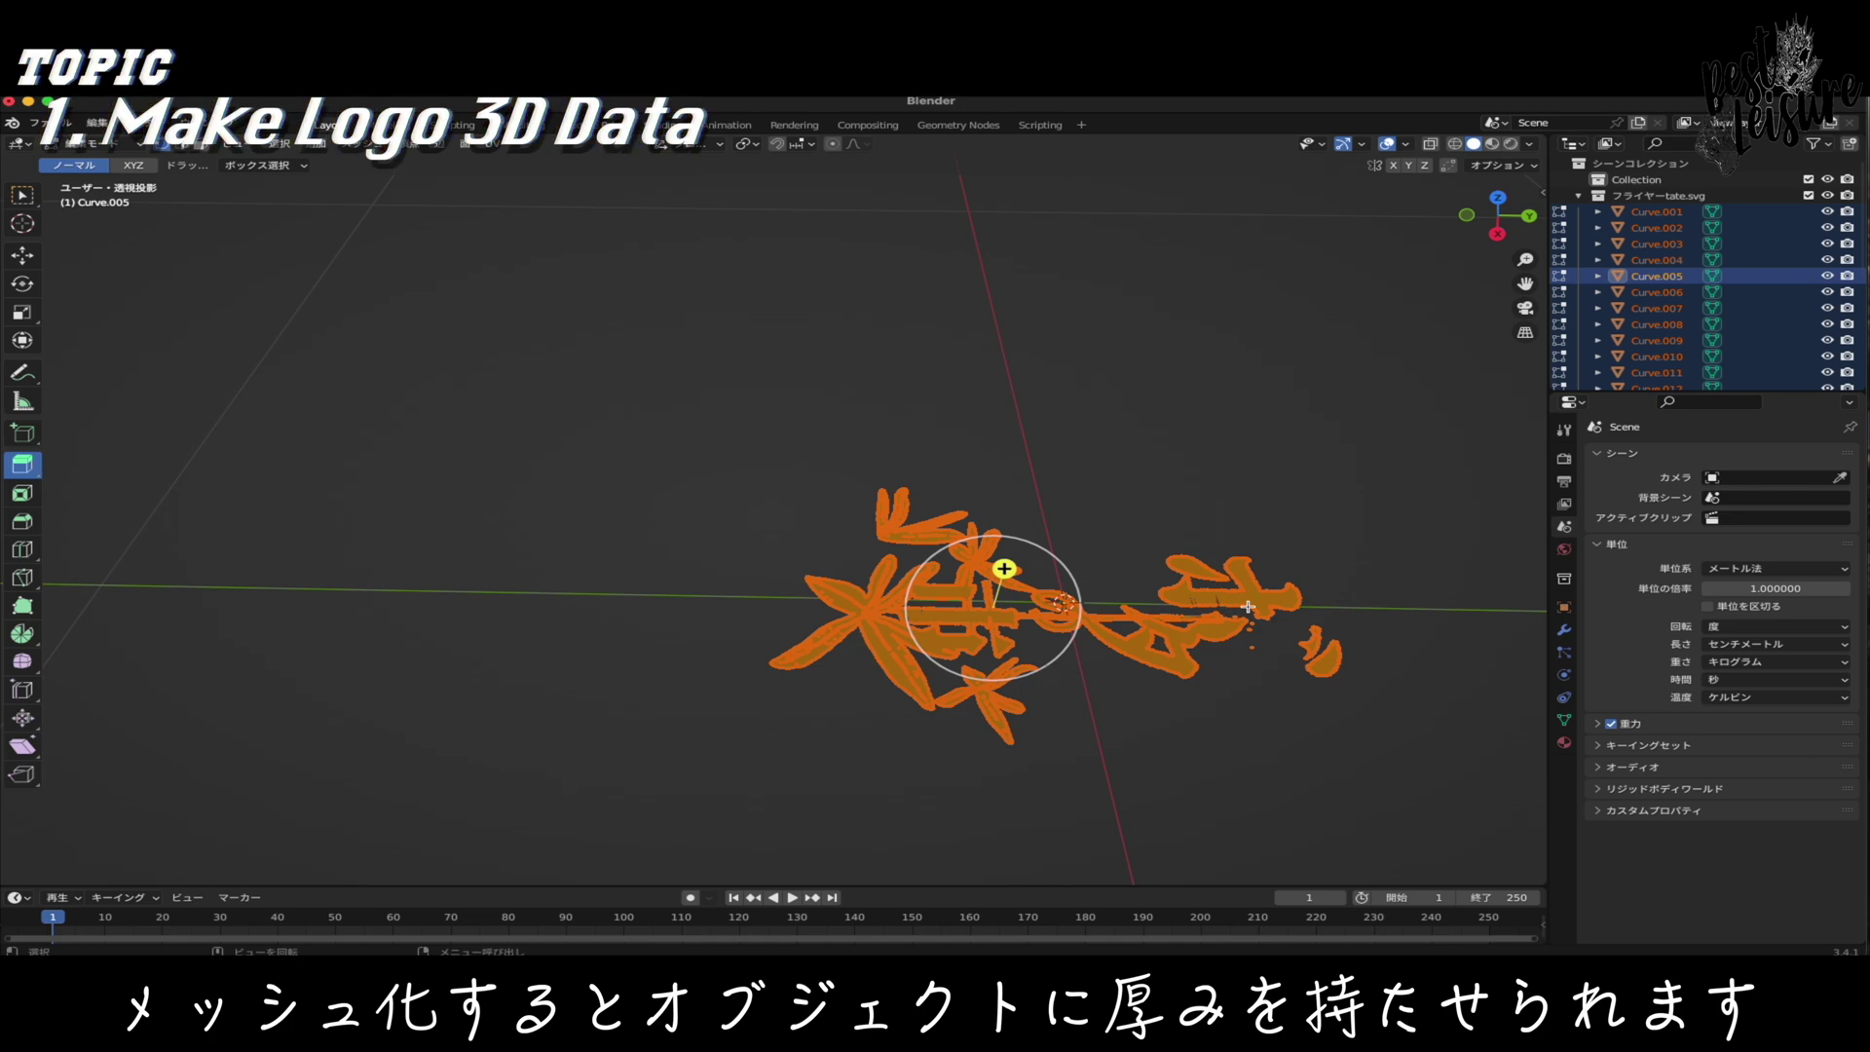
left_click(1498, 234)
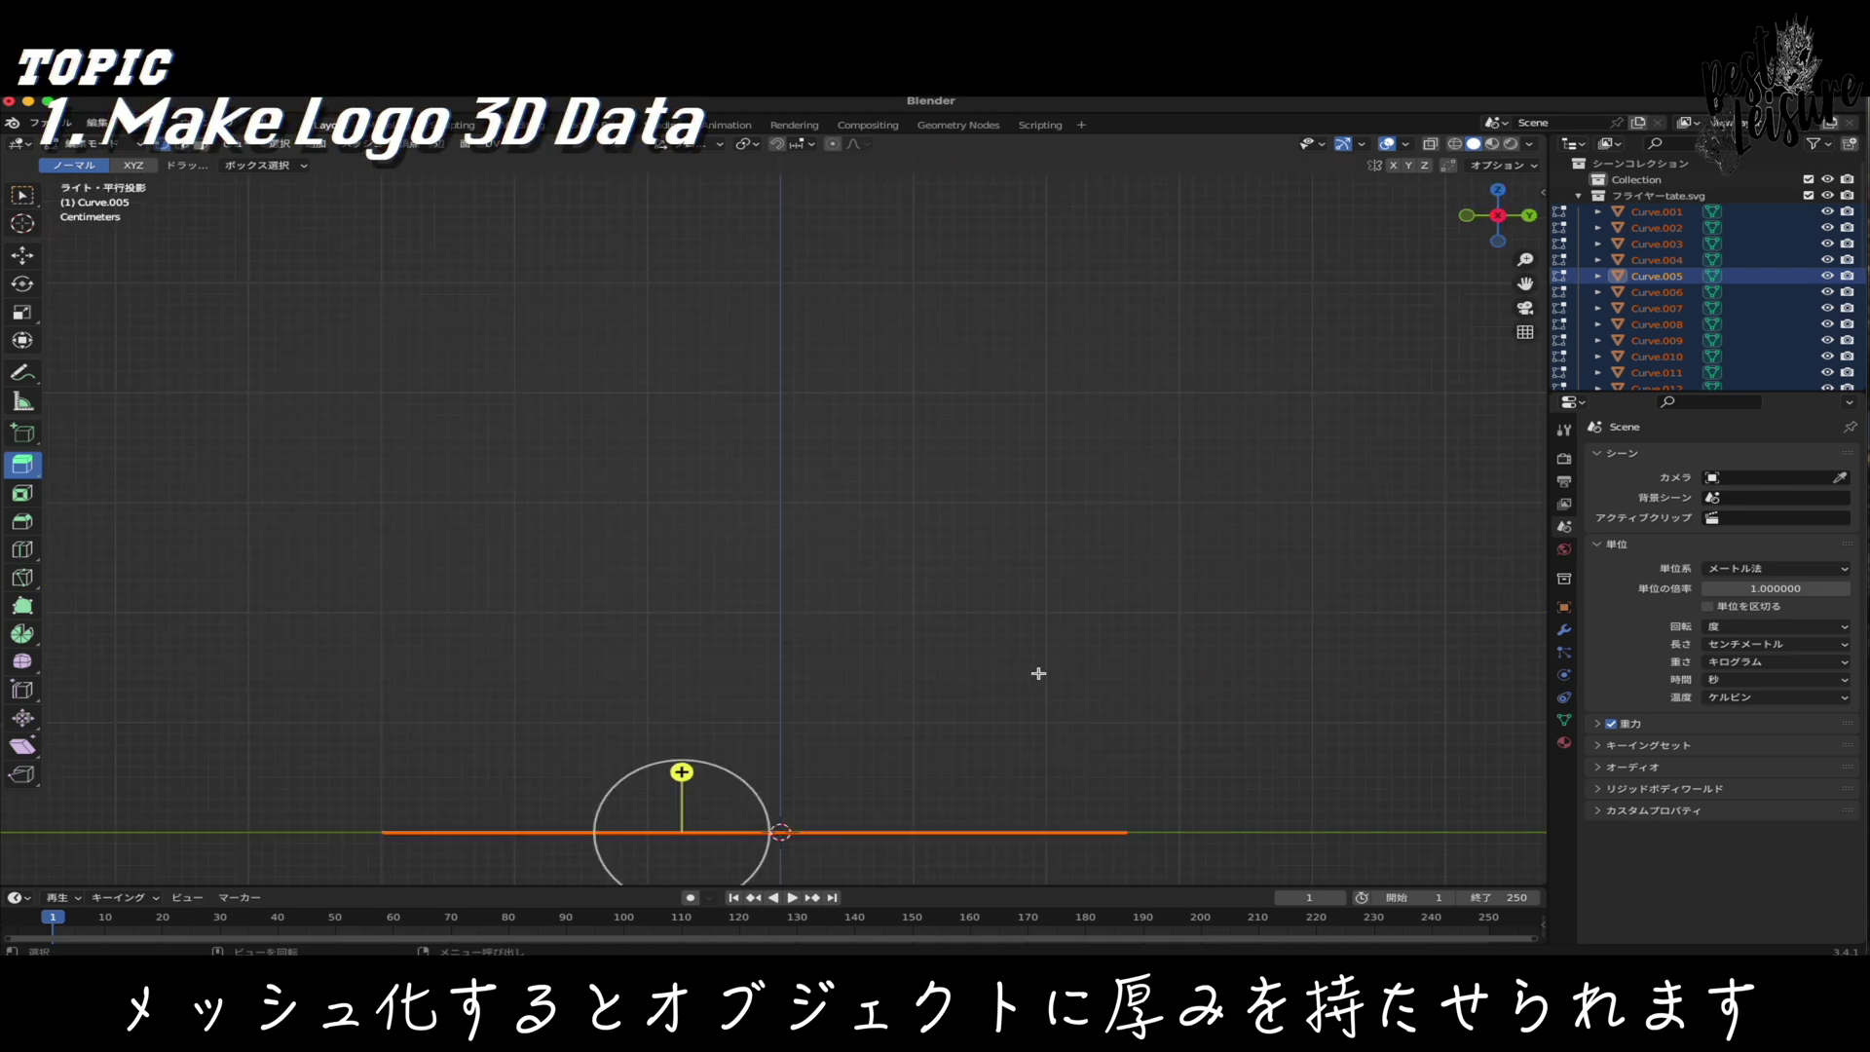
scroll(1133, 464, "down", 3, "shift")
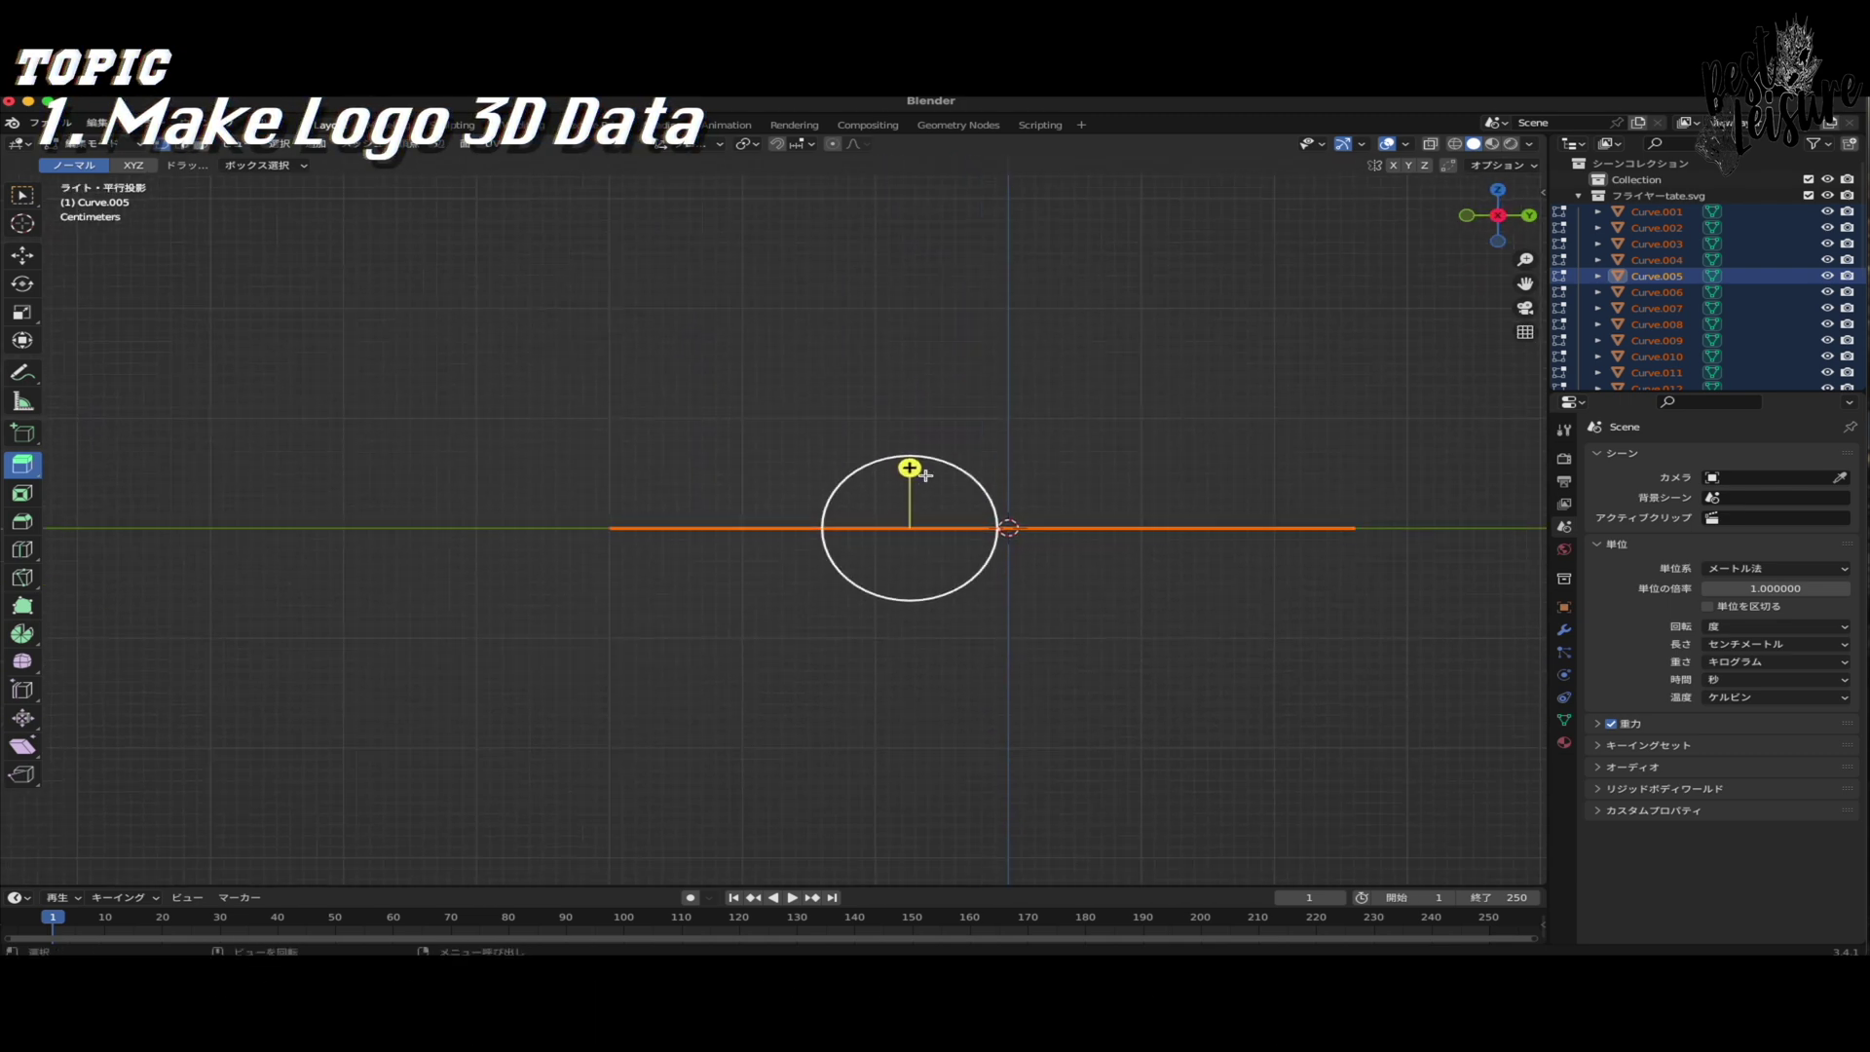
left_click_drag(909, 468, 932, 437)
middle_click_drag(932, 436, 1085, 494)
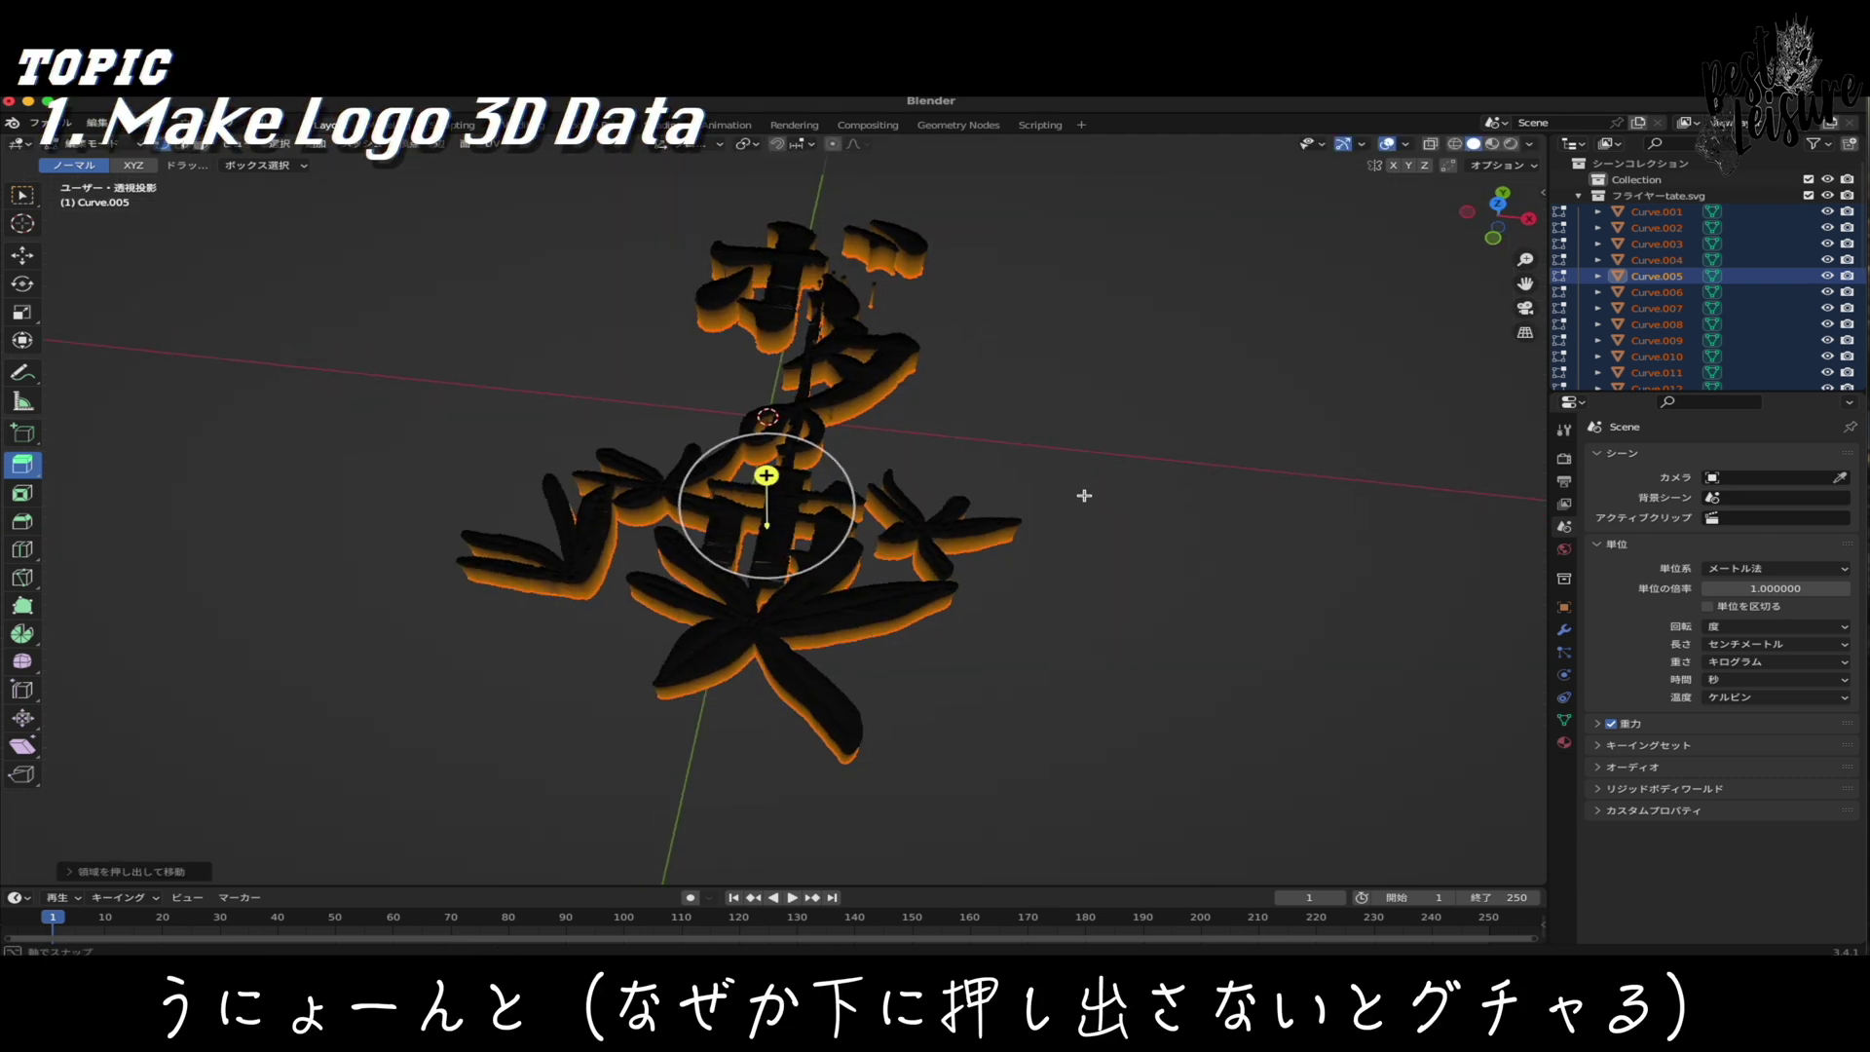
key("Tab")
left_click(1085, 484)
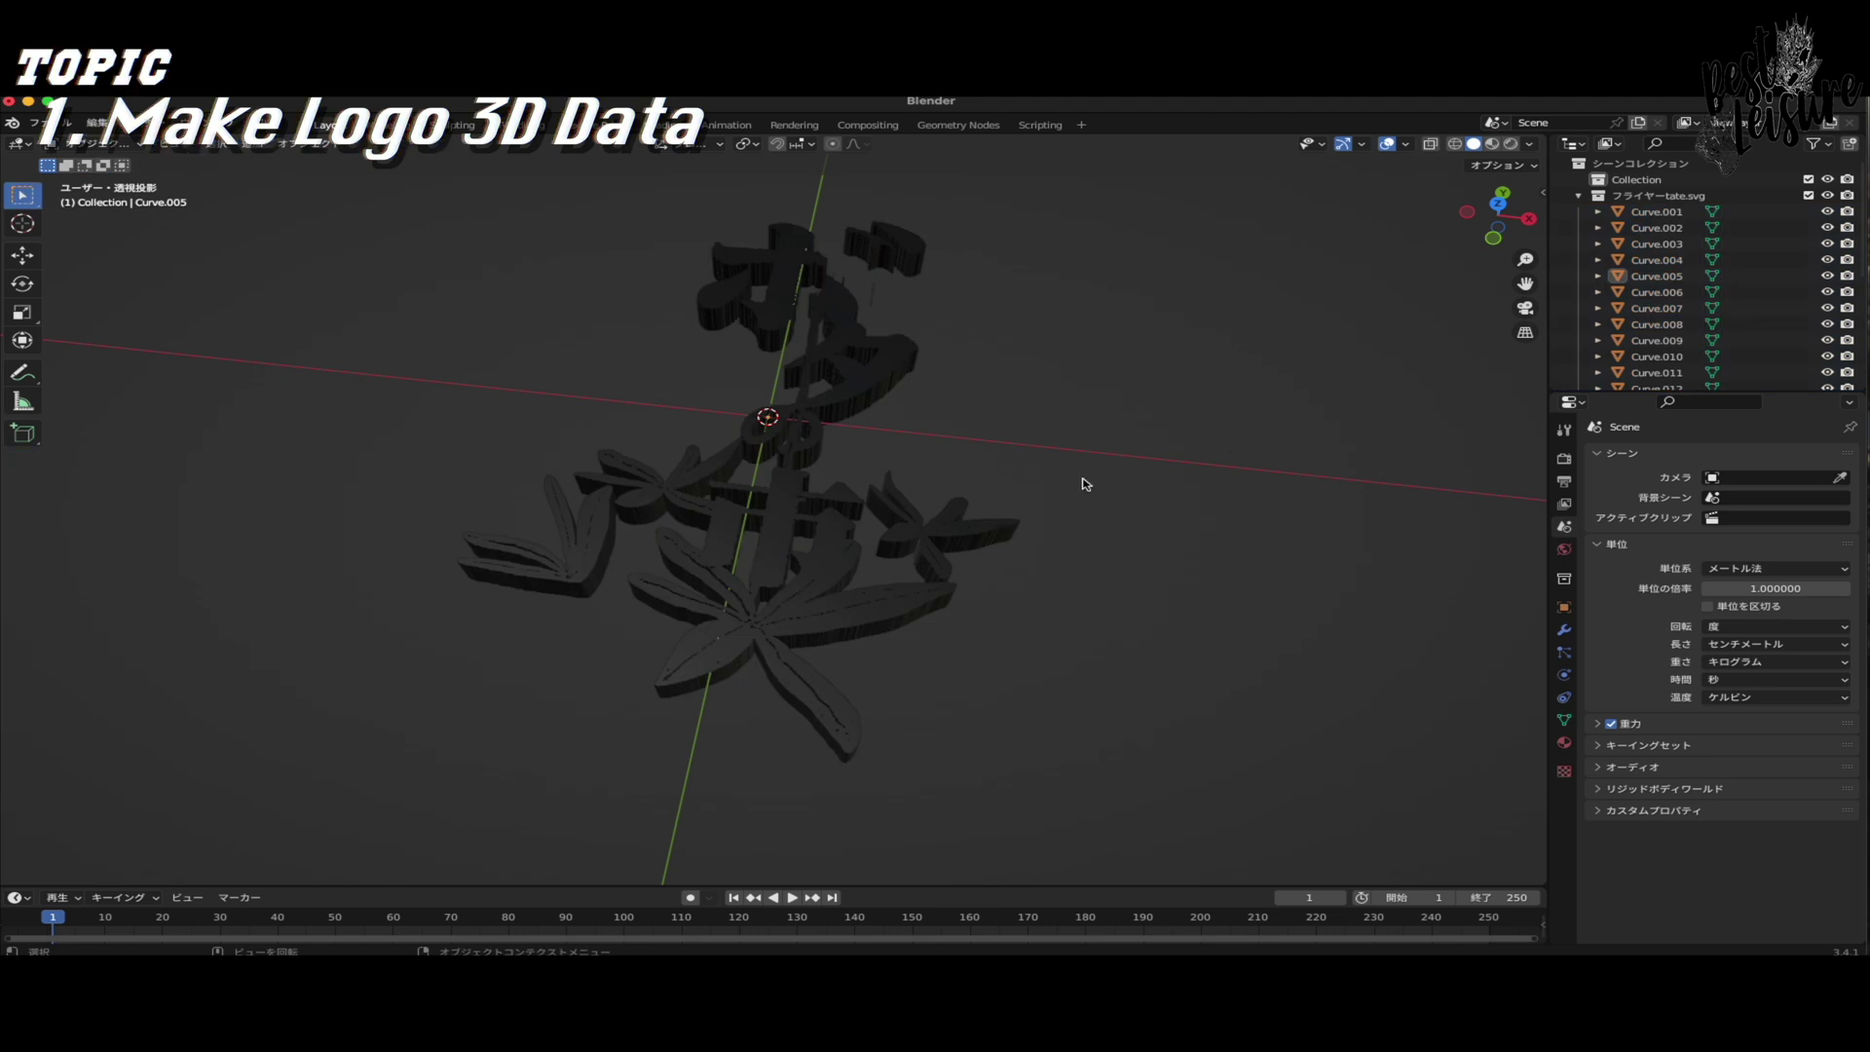
left_click(856, 534)
left_click(958, 454)
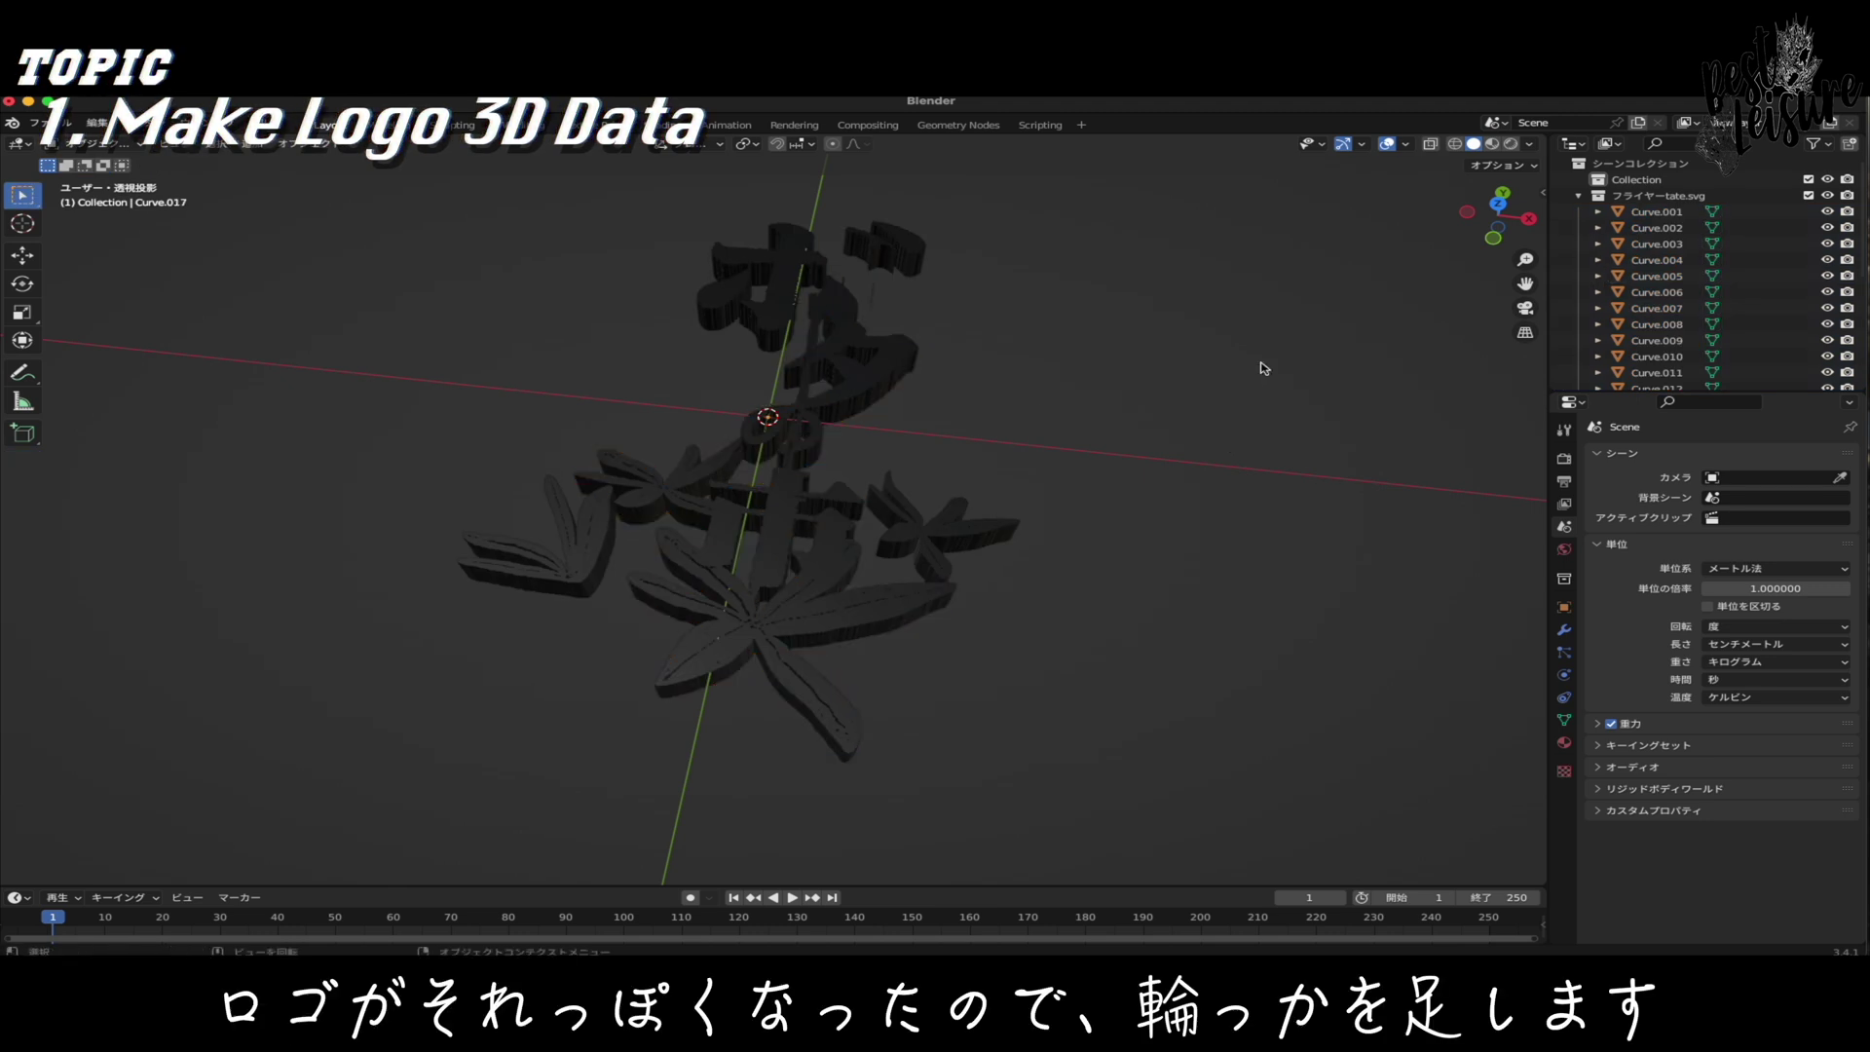
- Add a cylinder mesh at the scene origin as the base for the ring
scroll(1264, 368, "down", 5)
key("shift+a")
mouse_move(1013, 393)
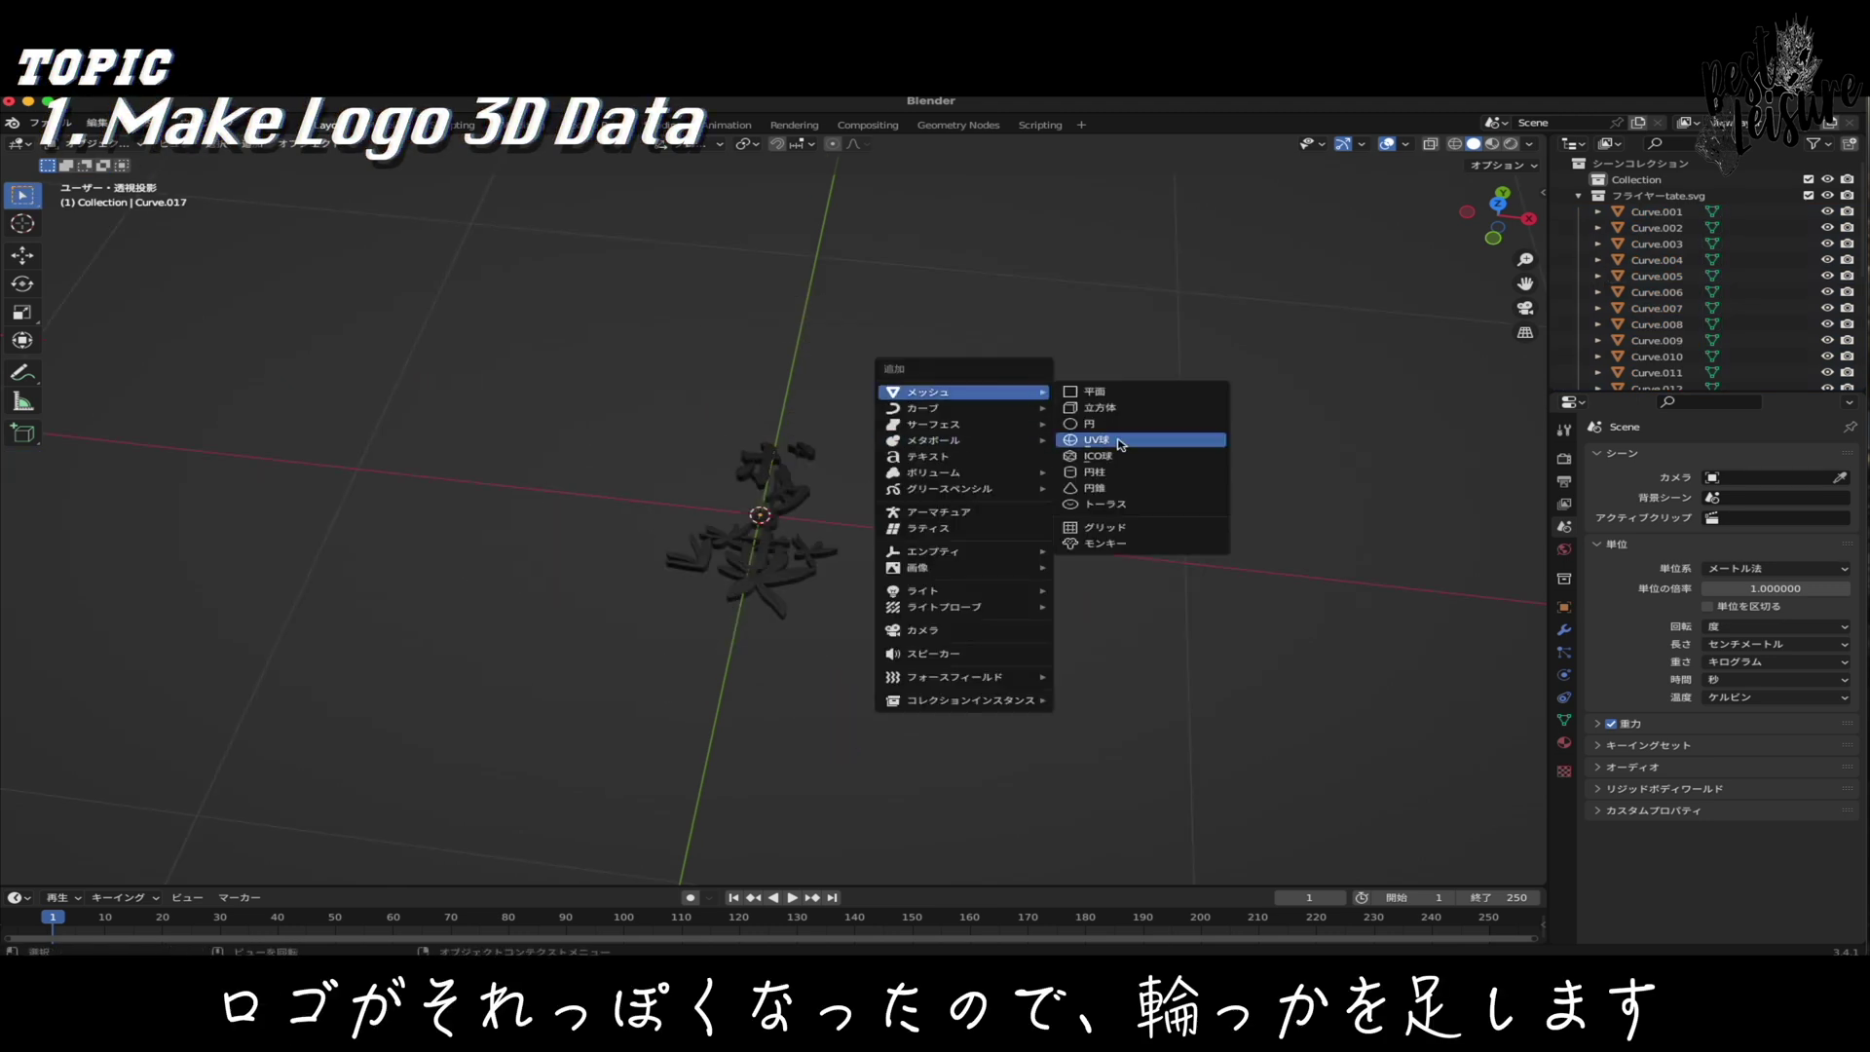
left_click(1098, 472)
scroll(1105, 480, "down", 4)
- Bevel all the vertical side edges of the cylinder with 1 segment to round its side, and return to Object Mode
key("Tab")
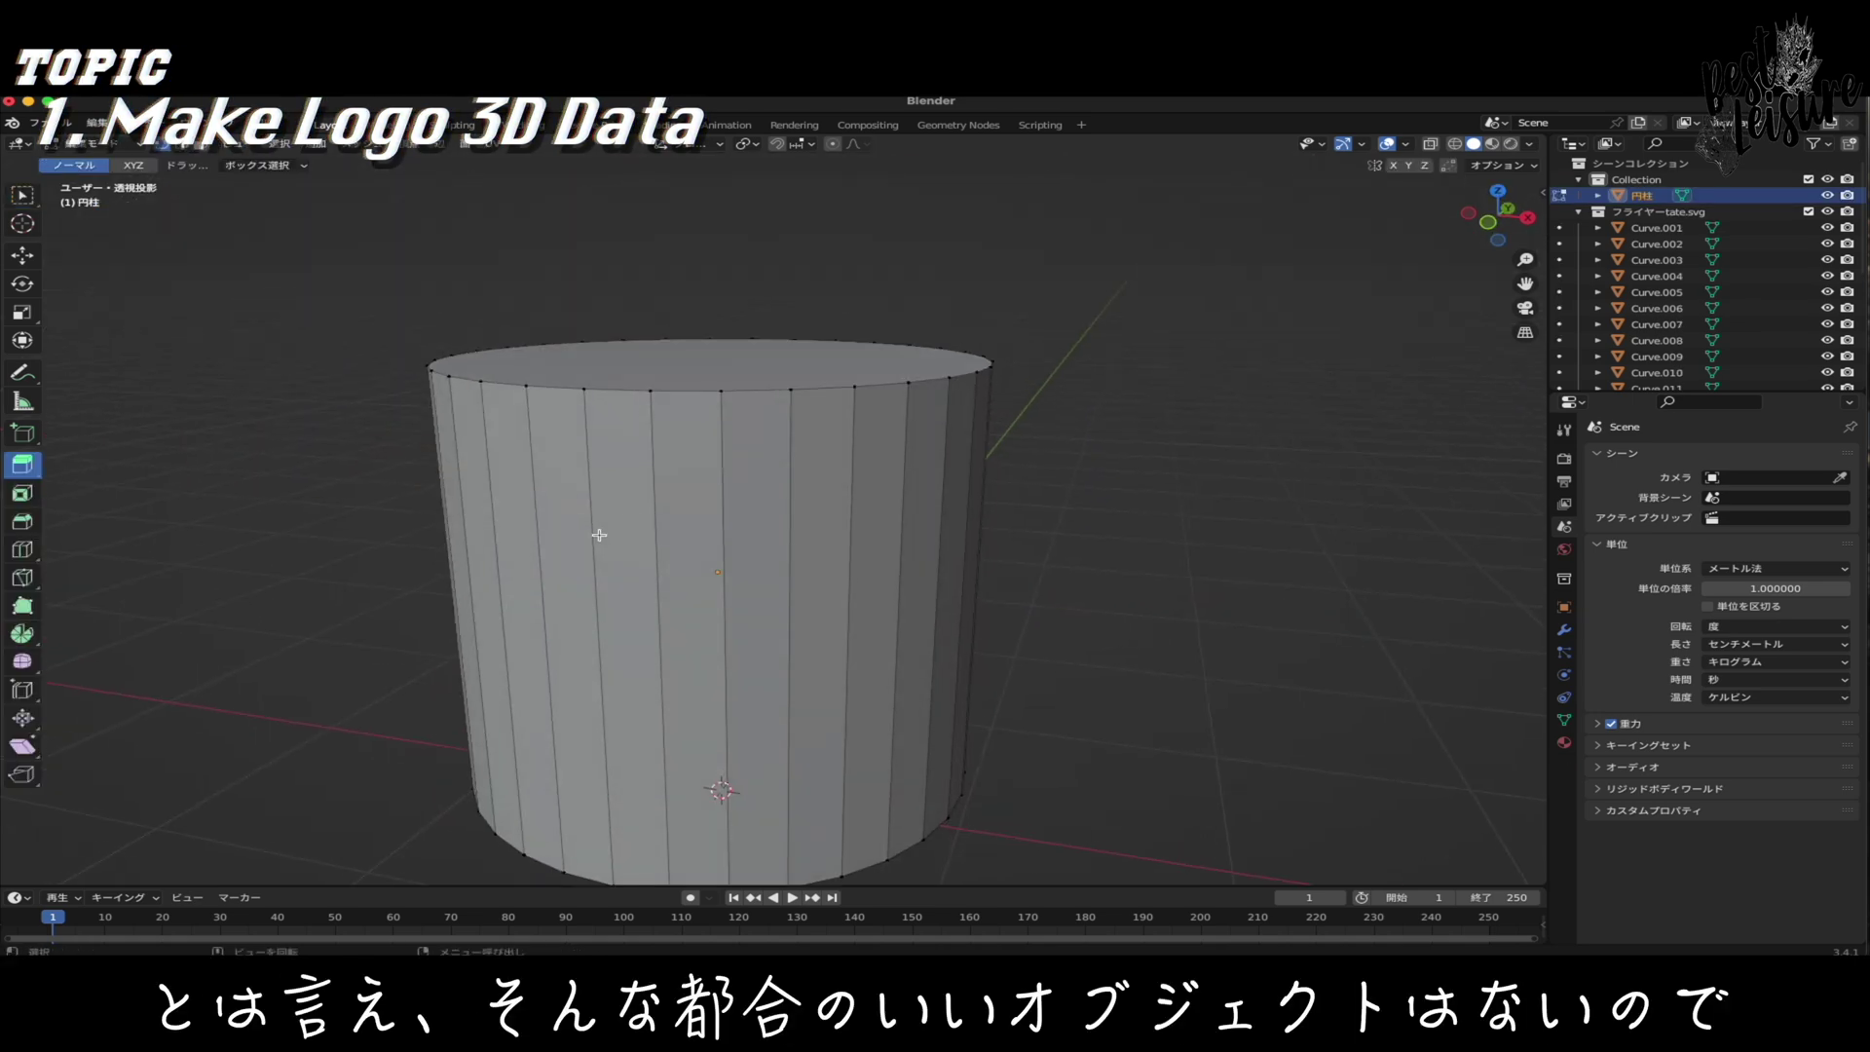
left_click(1429, 144)
left_click_drag(243, 419, 1121, 542)
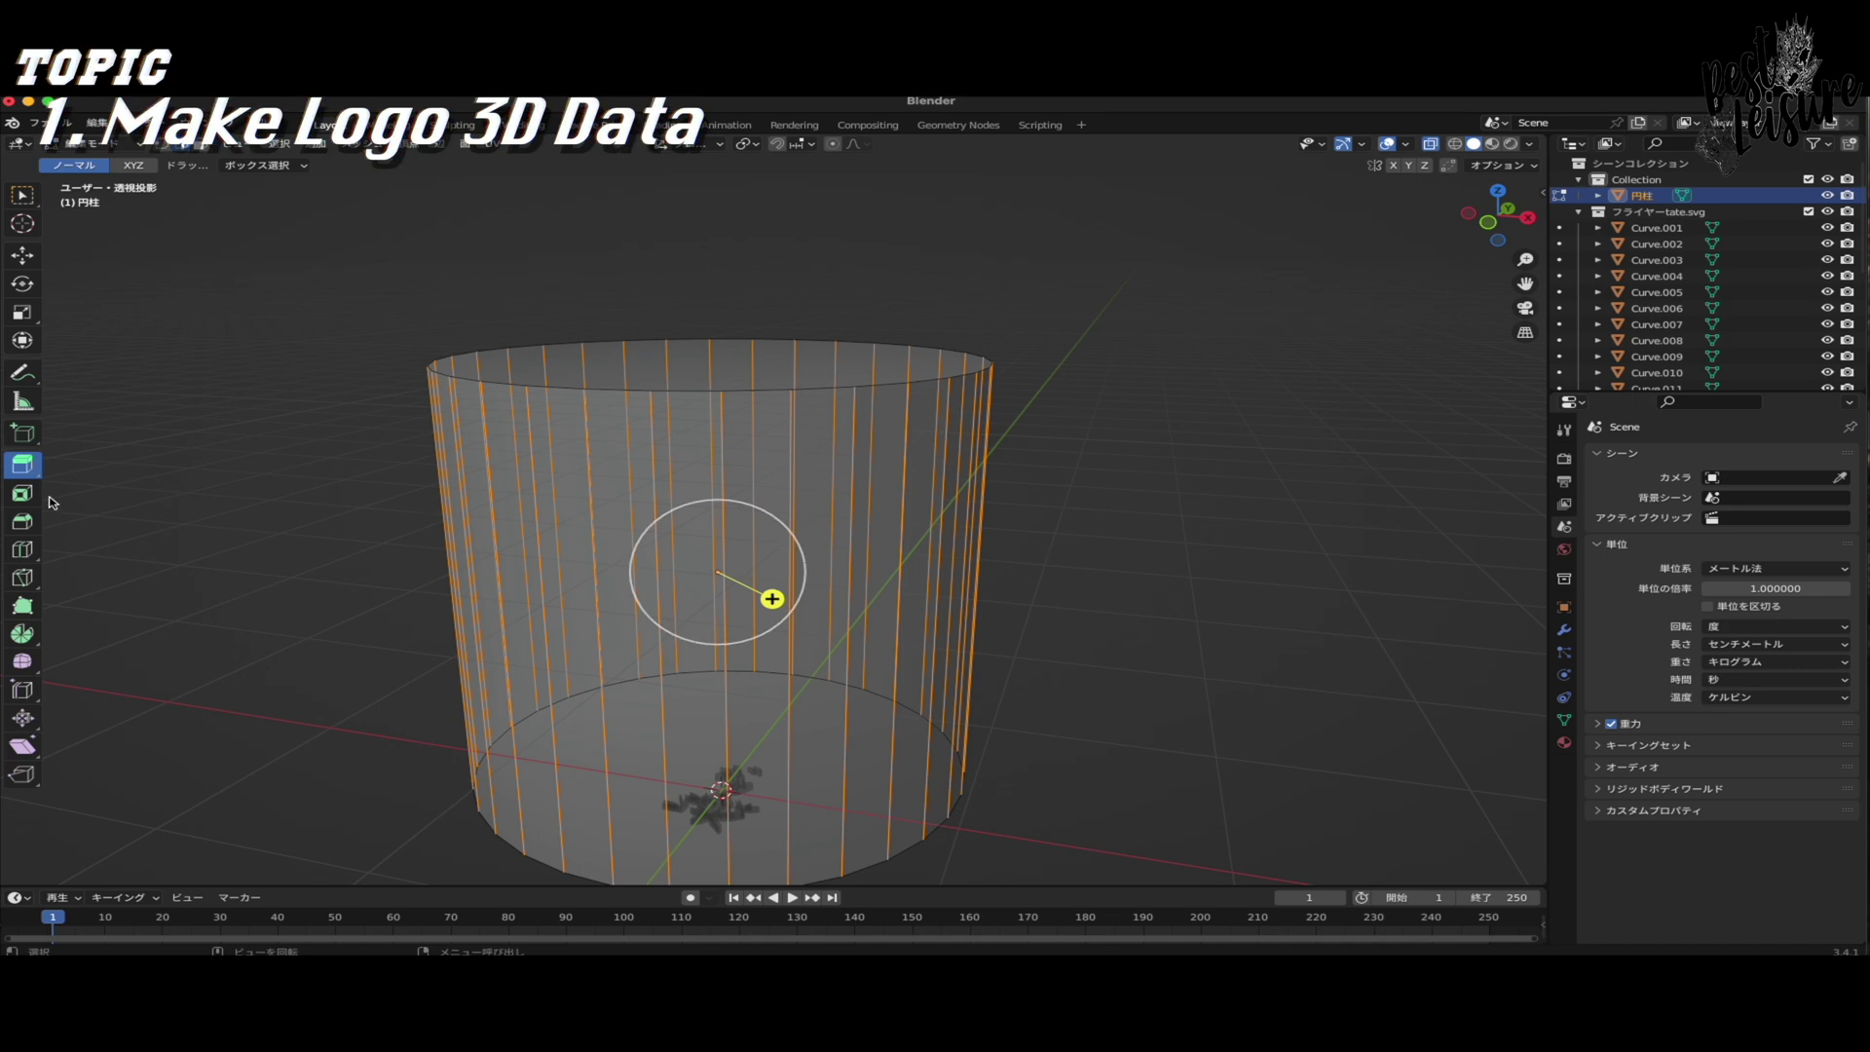
left_click(22, 526)
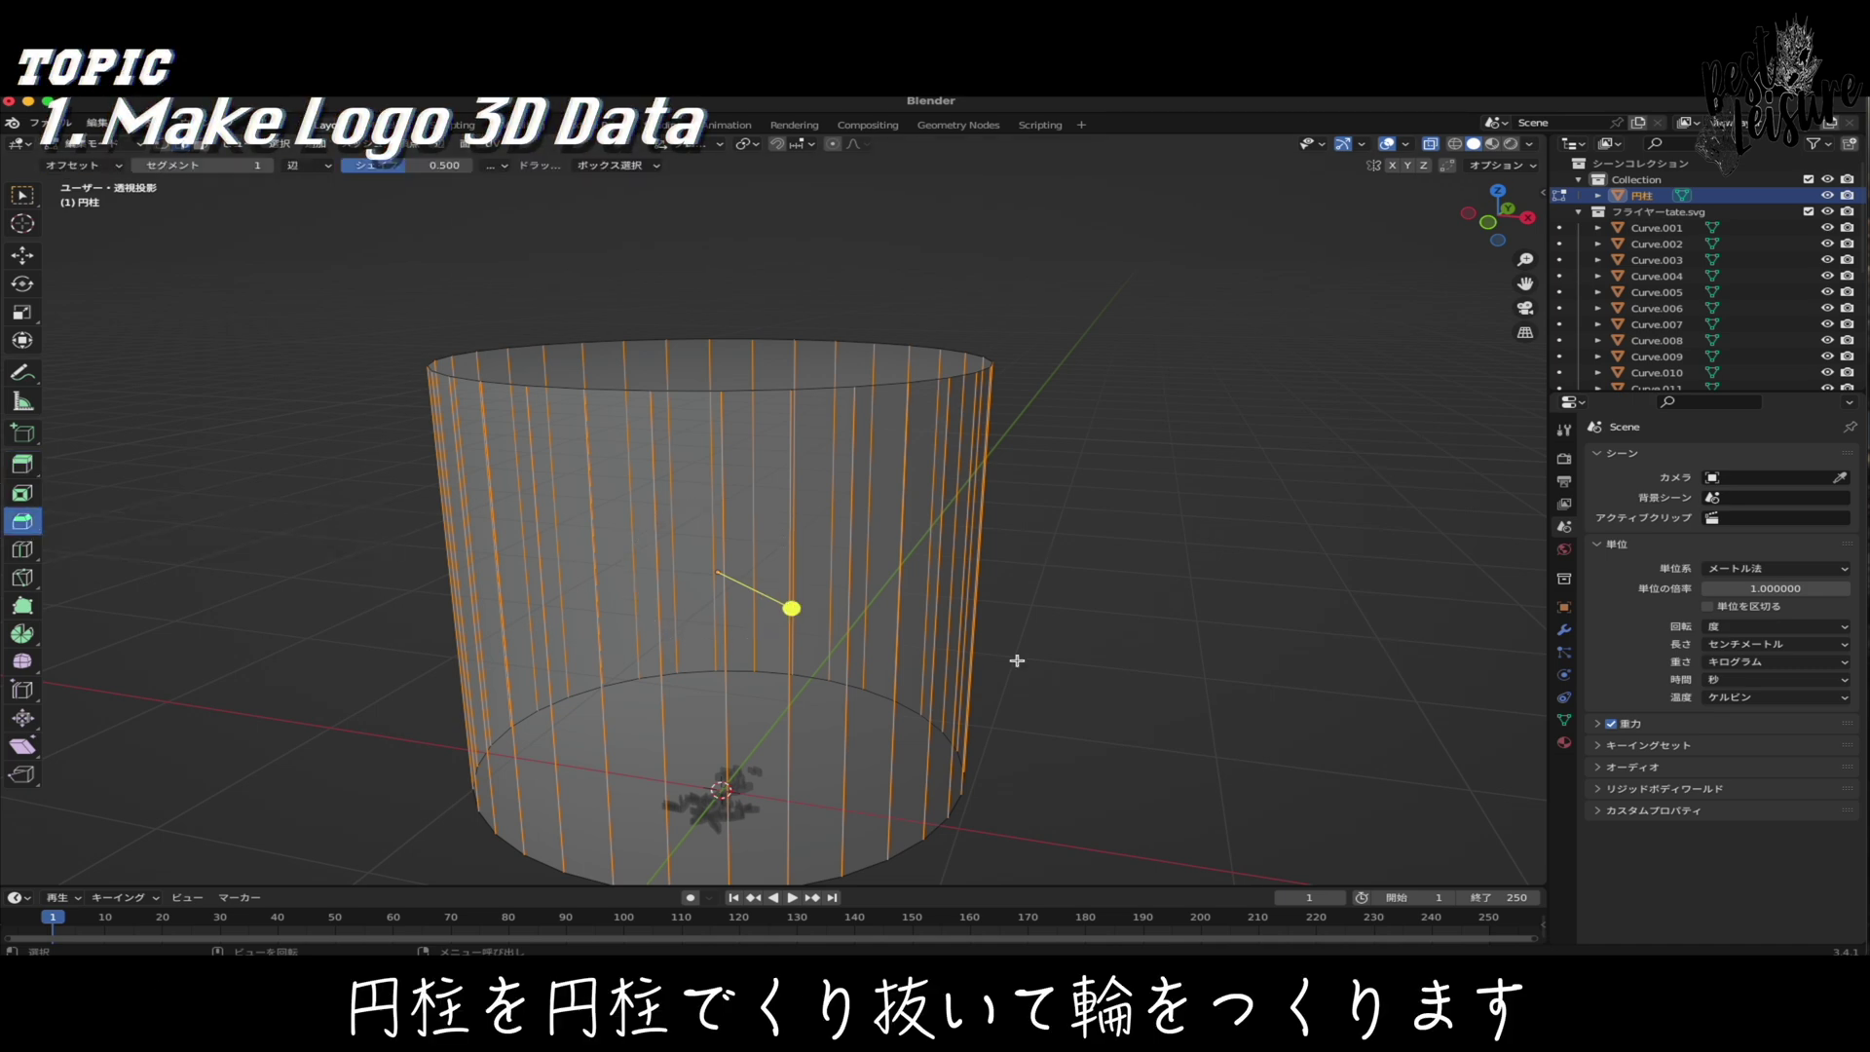
left_click_drag(791, 608, 625, 609)
key("Tab")
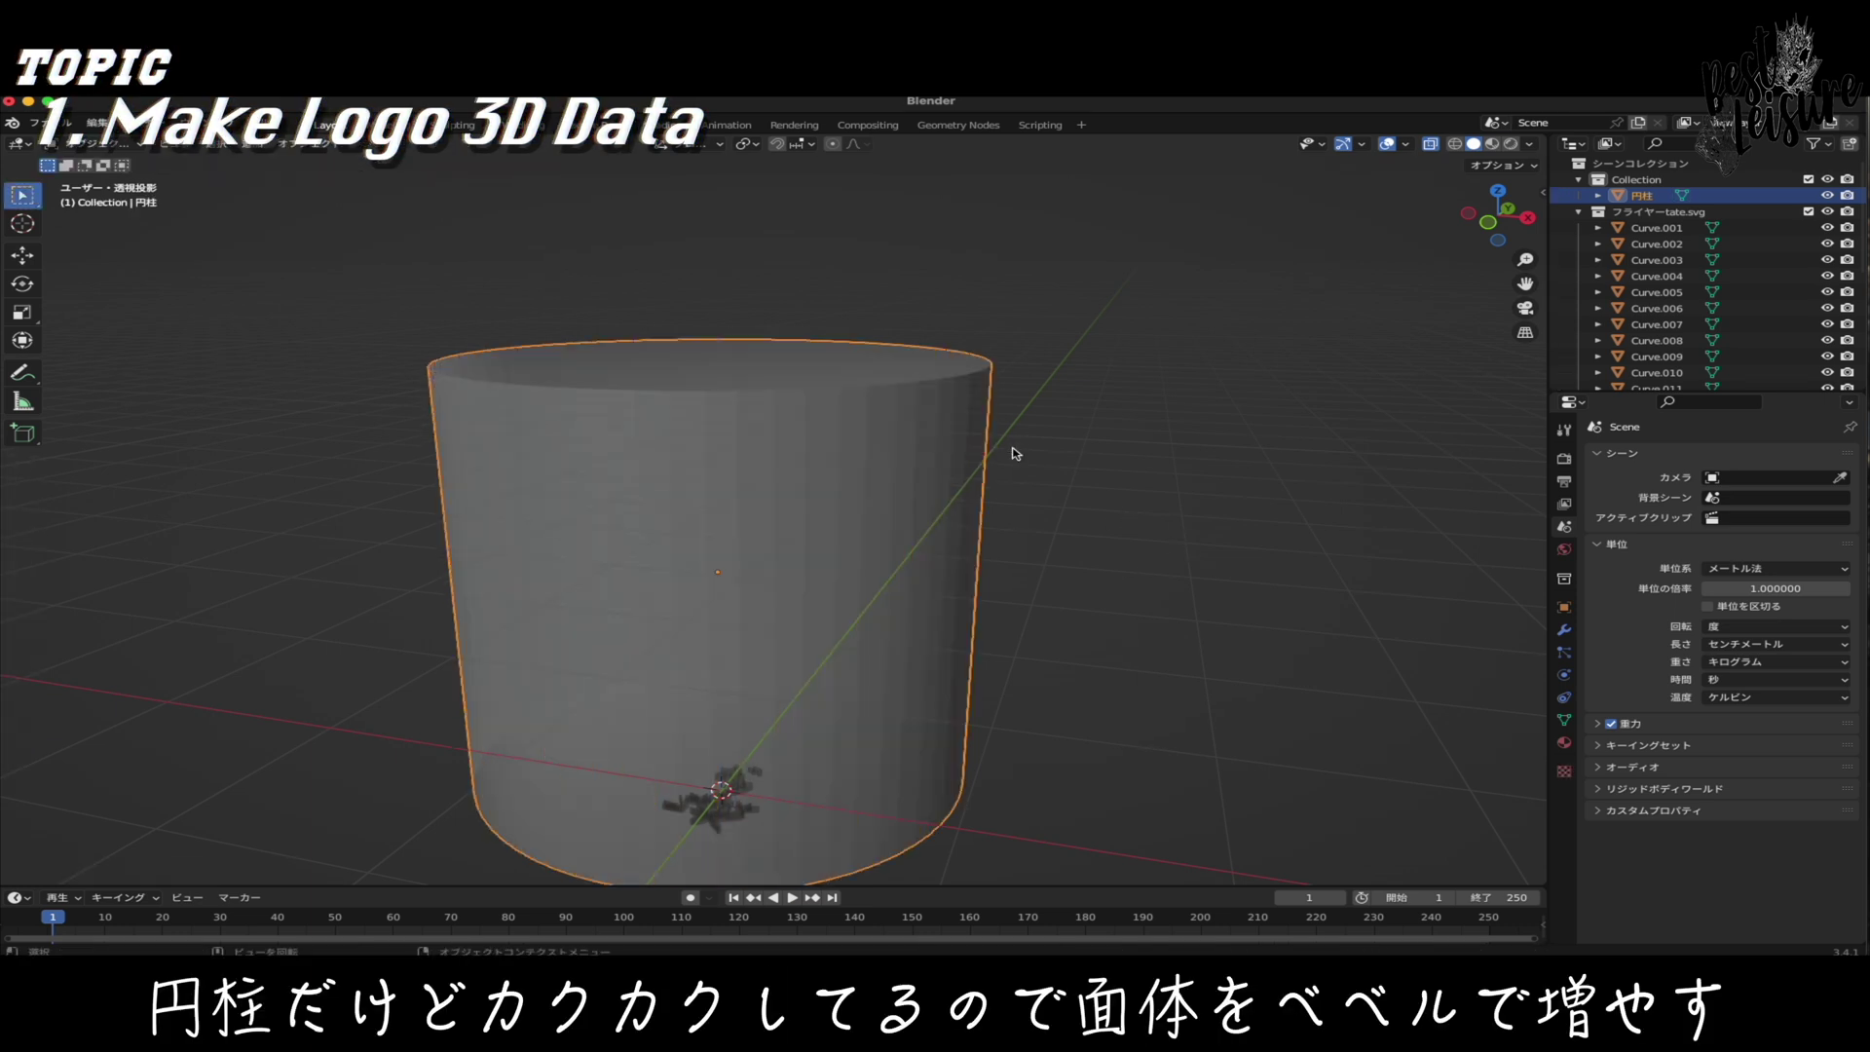
- Move the cylinder up above the logo and flatten it along Z into a thick disc
key("g")
left_click(981, 383)
key("s")
key("z")
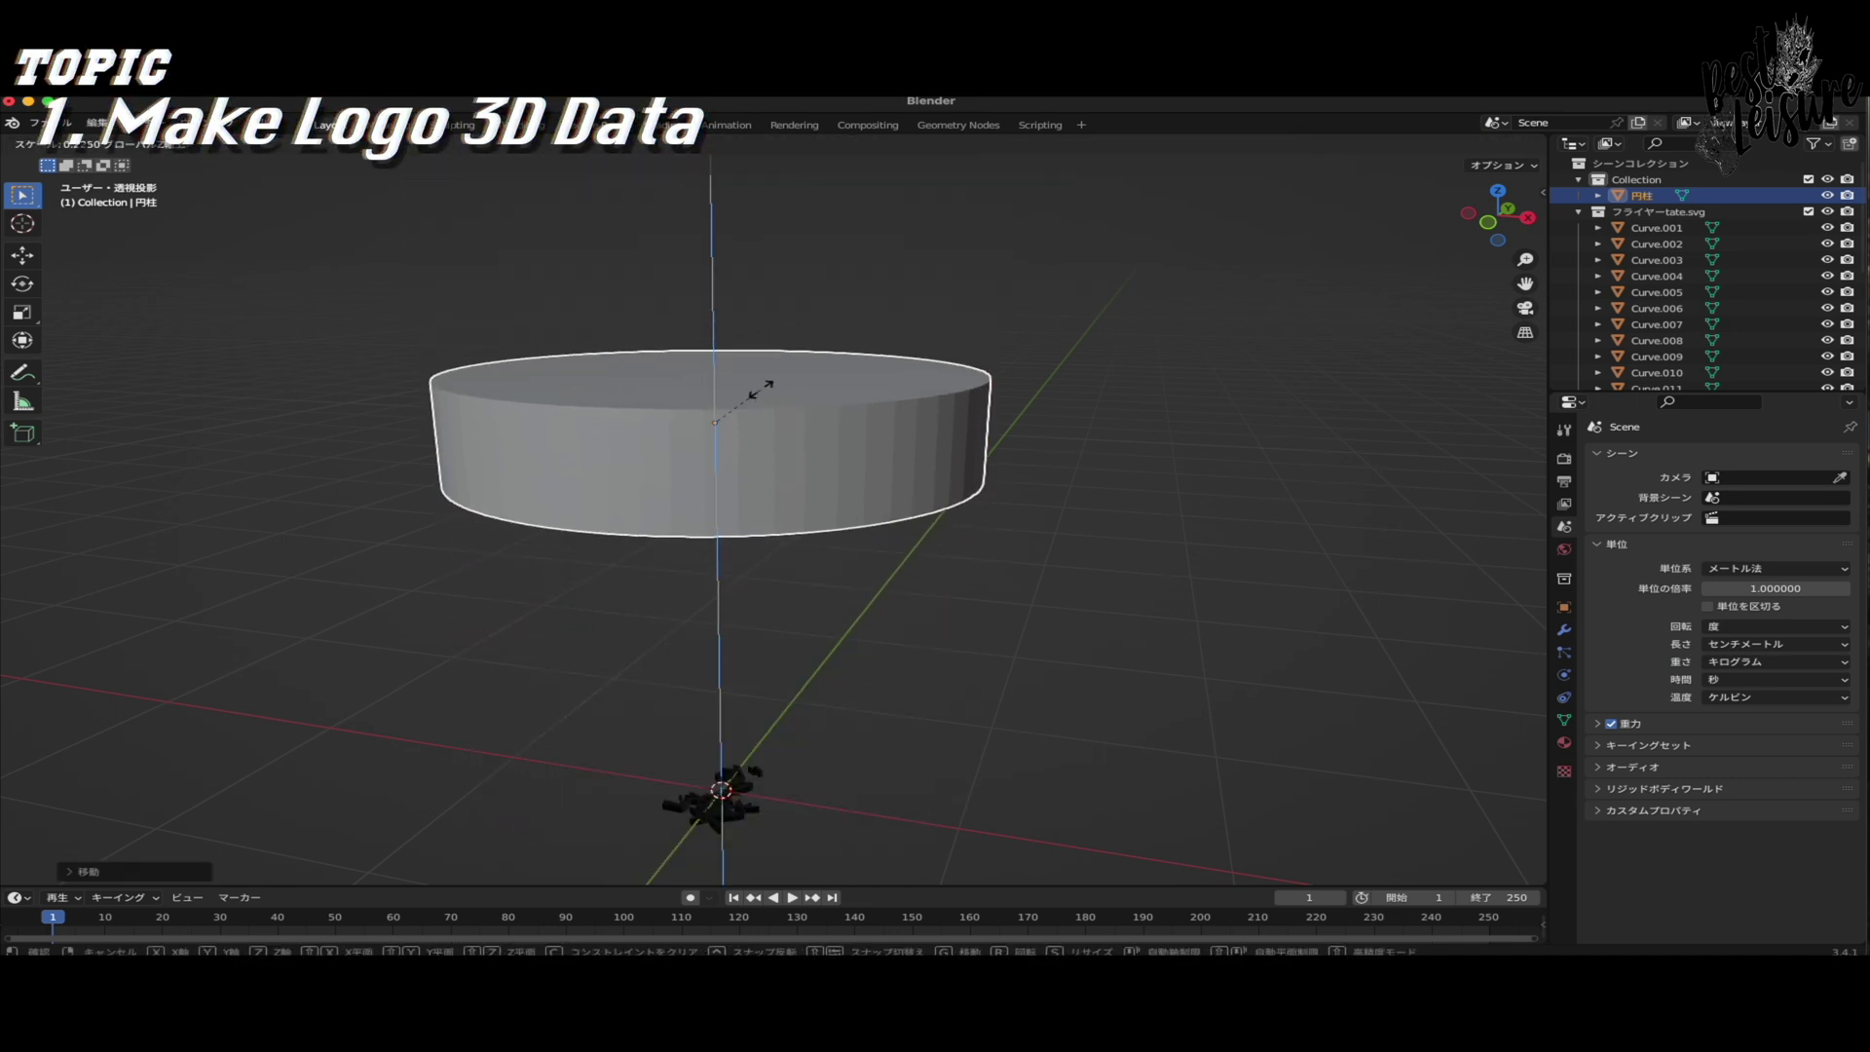
left_click(751, 409)
- Scale the disc uniformly, using a see-through top view, so that its outline fits around the logo
key("s")
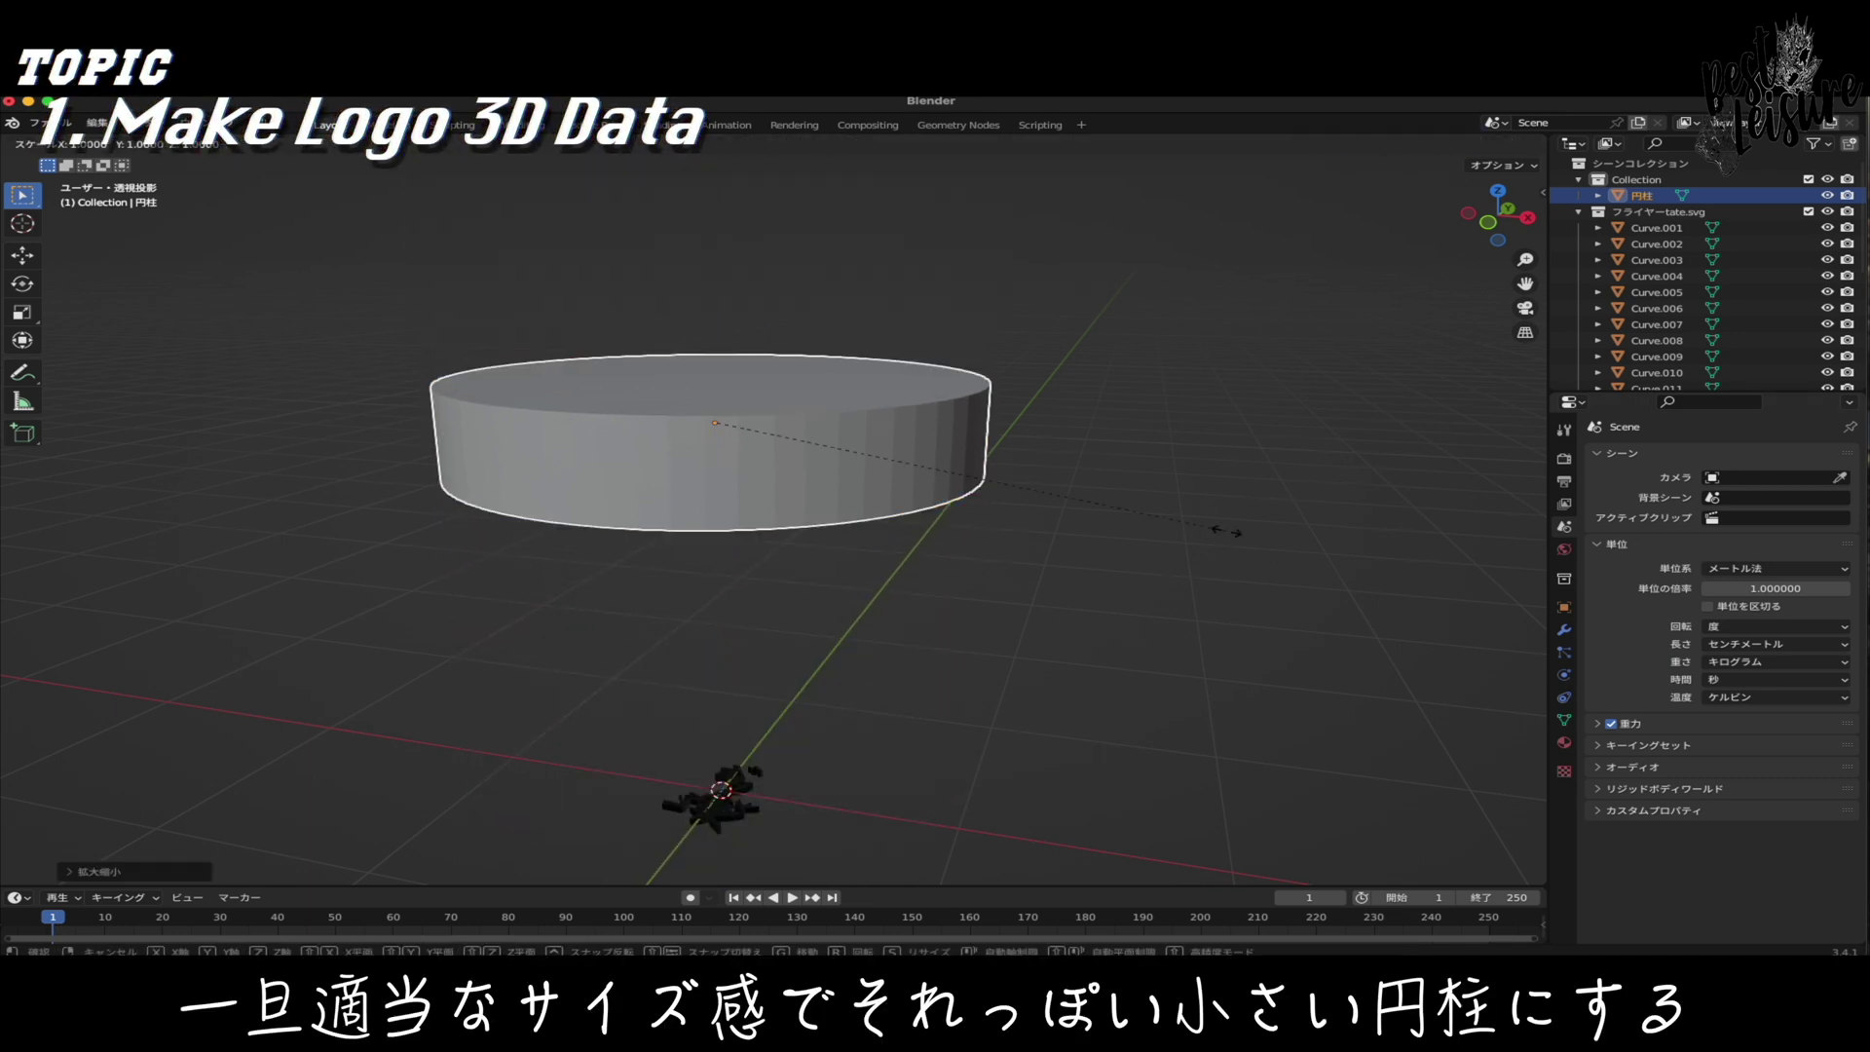
left_click(901, 452)
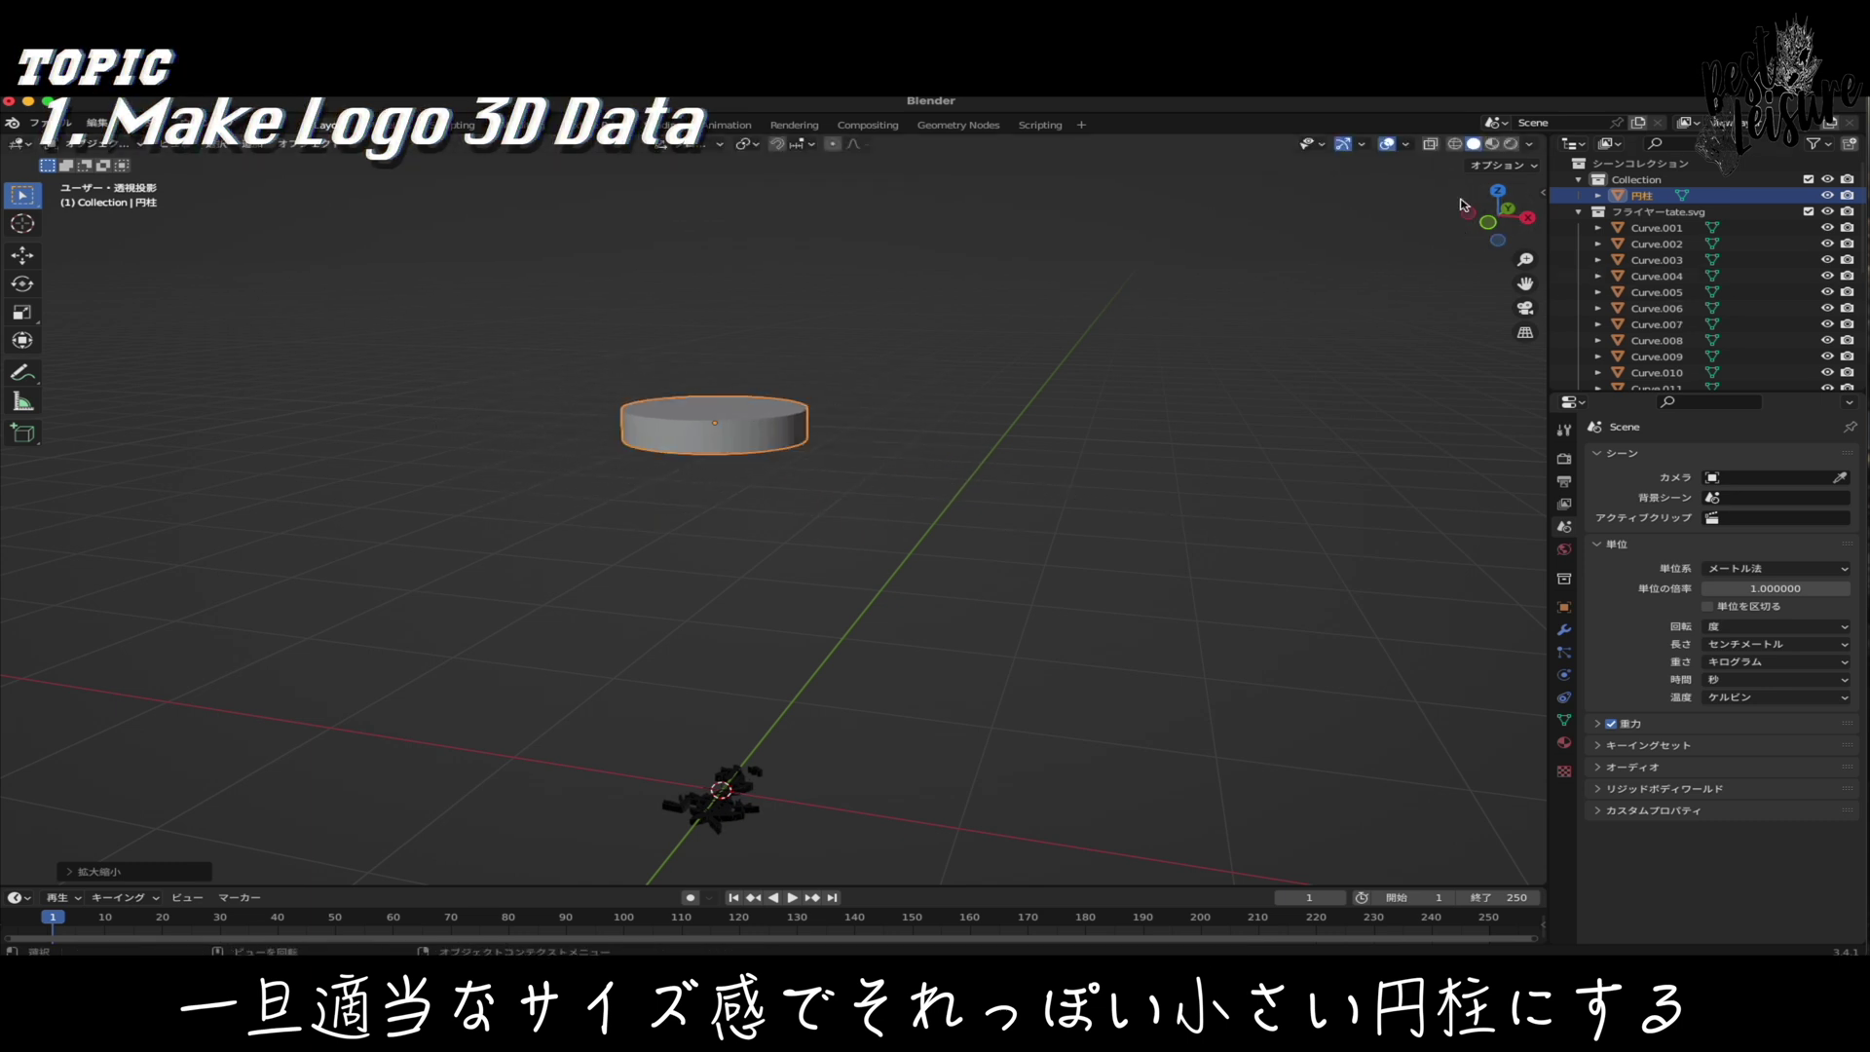
left_click(1498, 190)
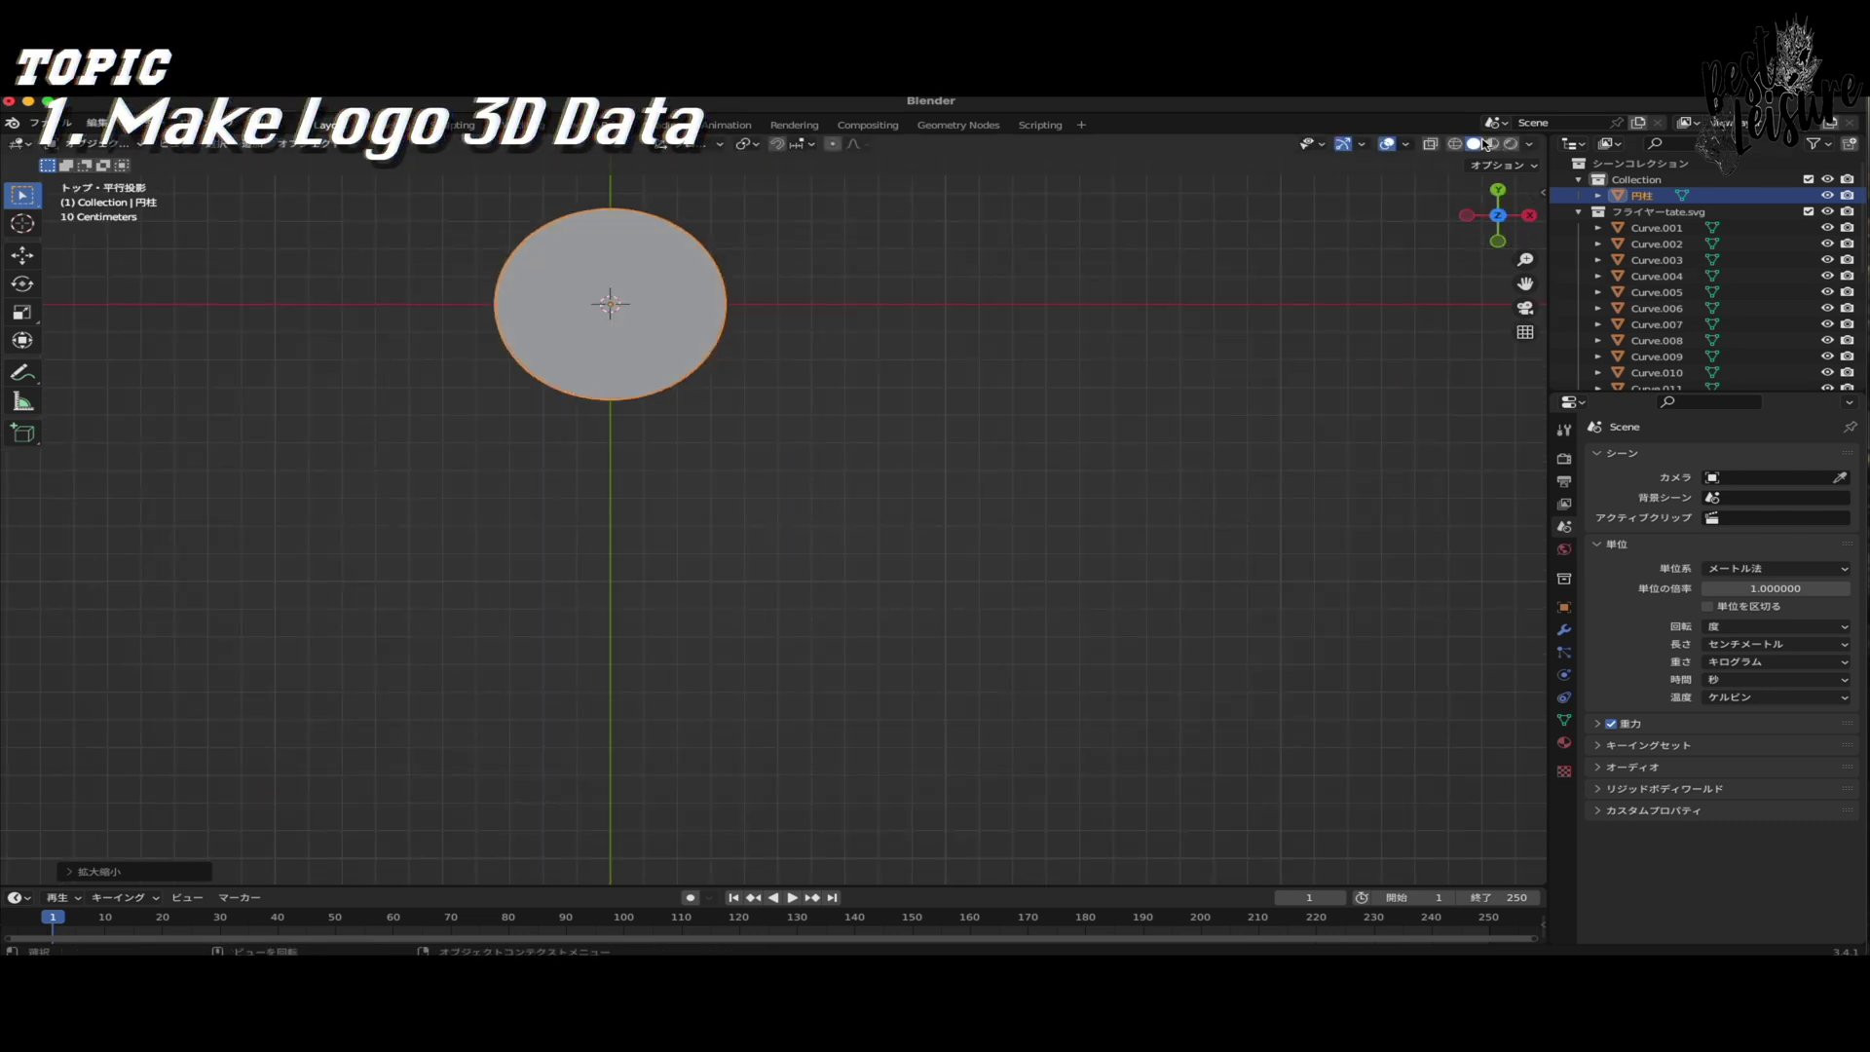
left_click(1429, 145)
middle_click_drag(992, 477, 1282, 605, "shift")
scroll(1281, 605, "up", 2)
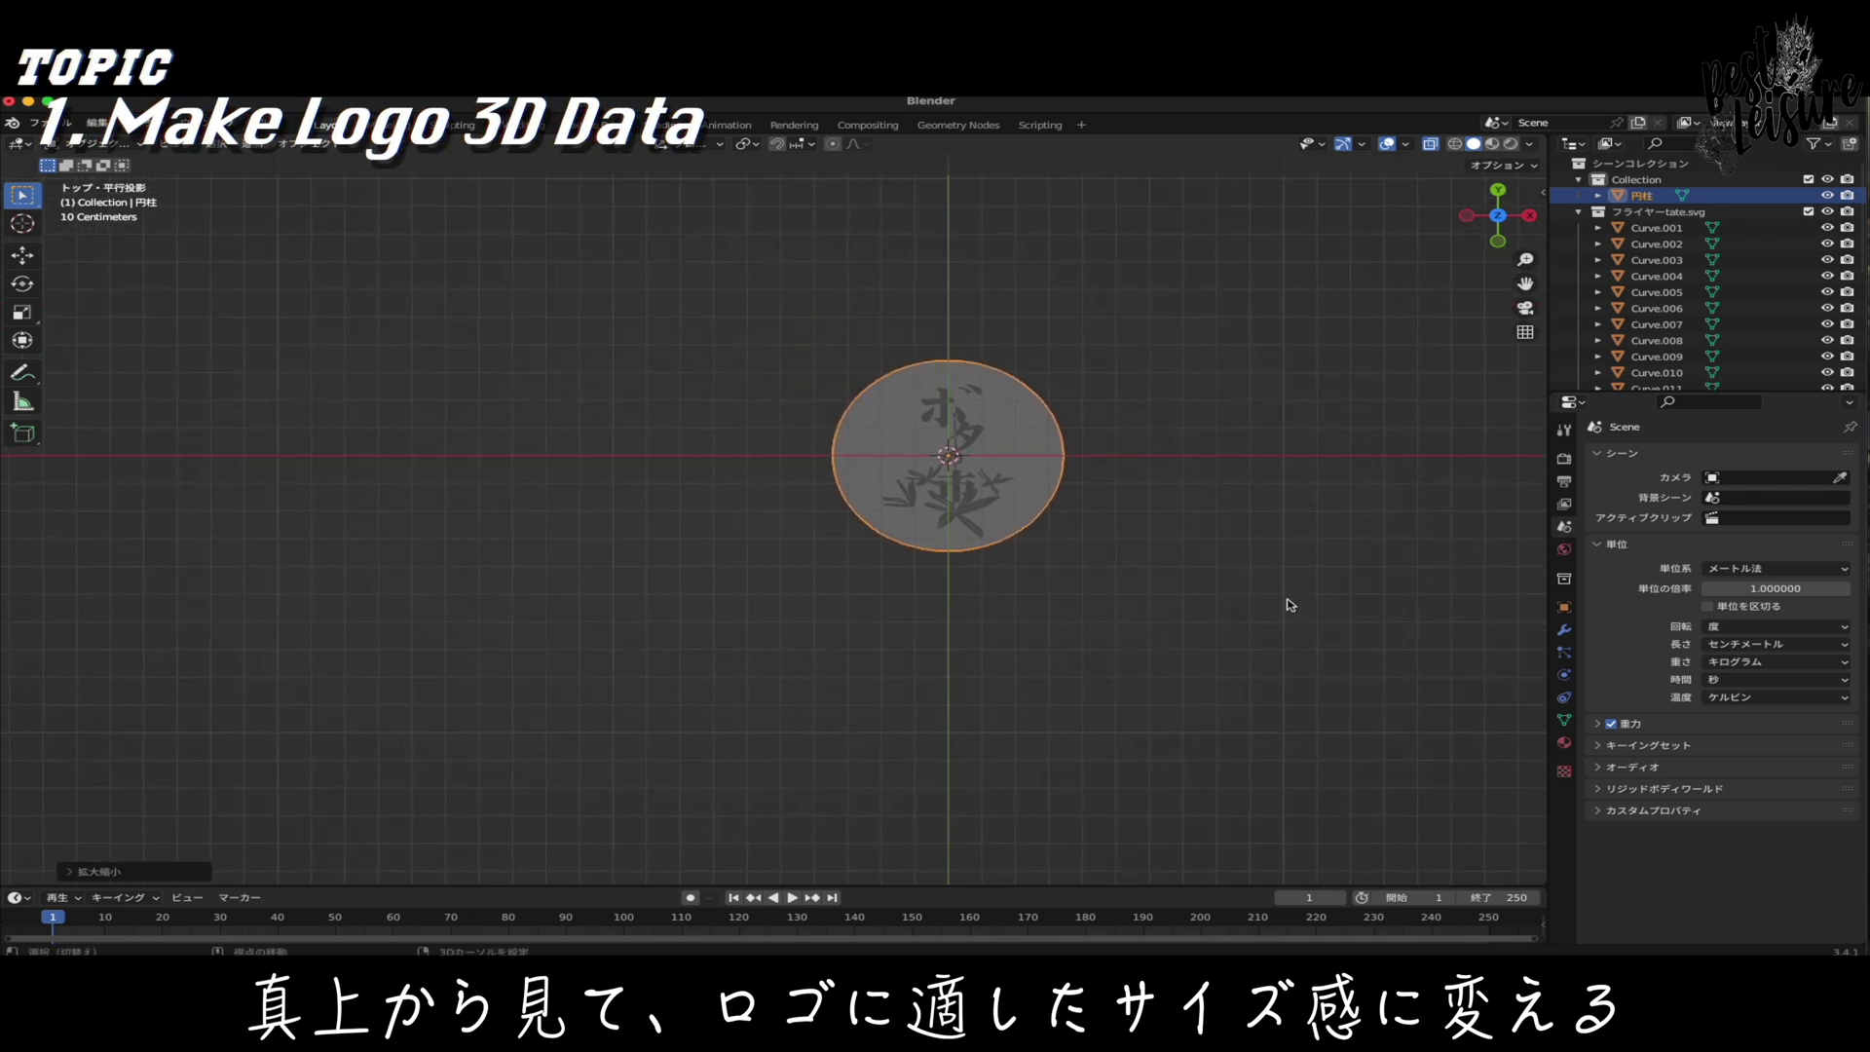
middle_click_drag(1281, 516, 1119, 551, "shift")
key("s")
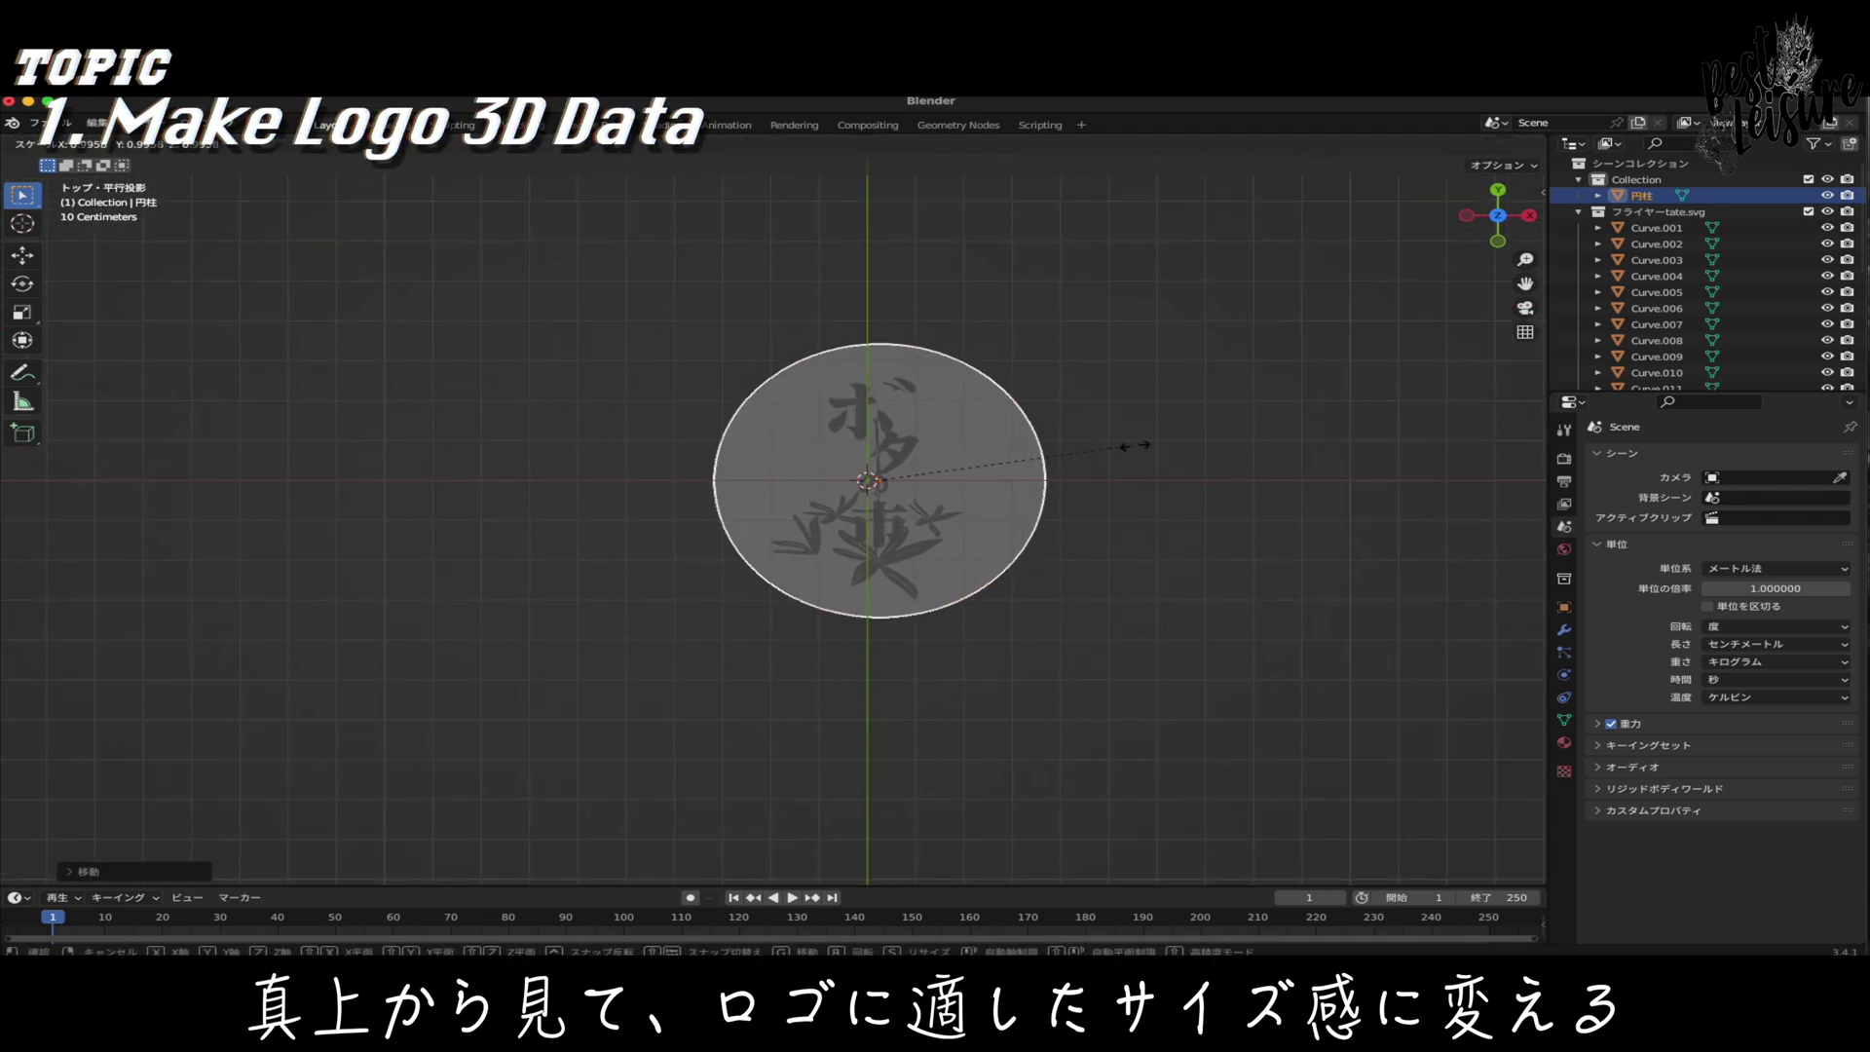
left_click(1096, 456)
- Duplicate the disc and raise the copy along Z above the original
middle_click_drag(1095, 456, 1002, 451)
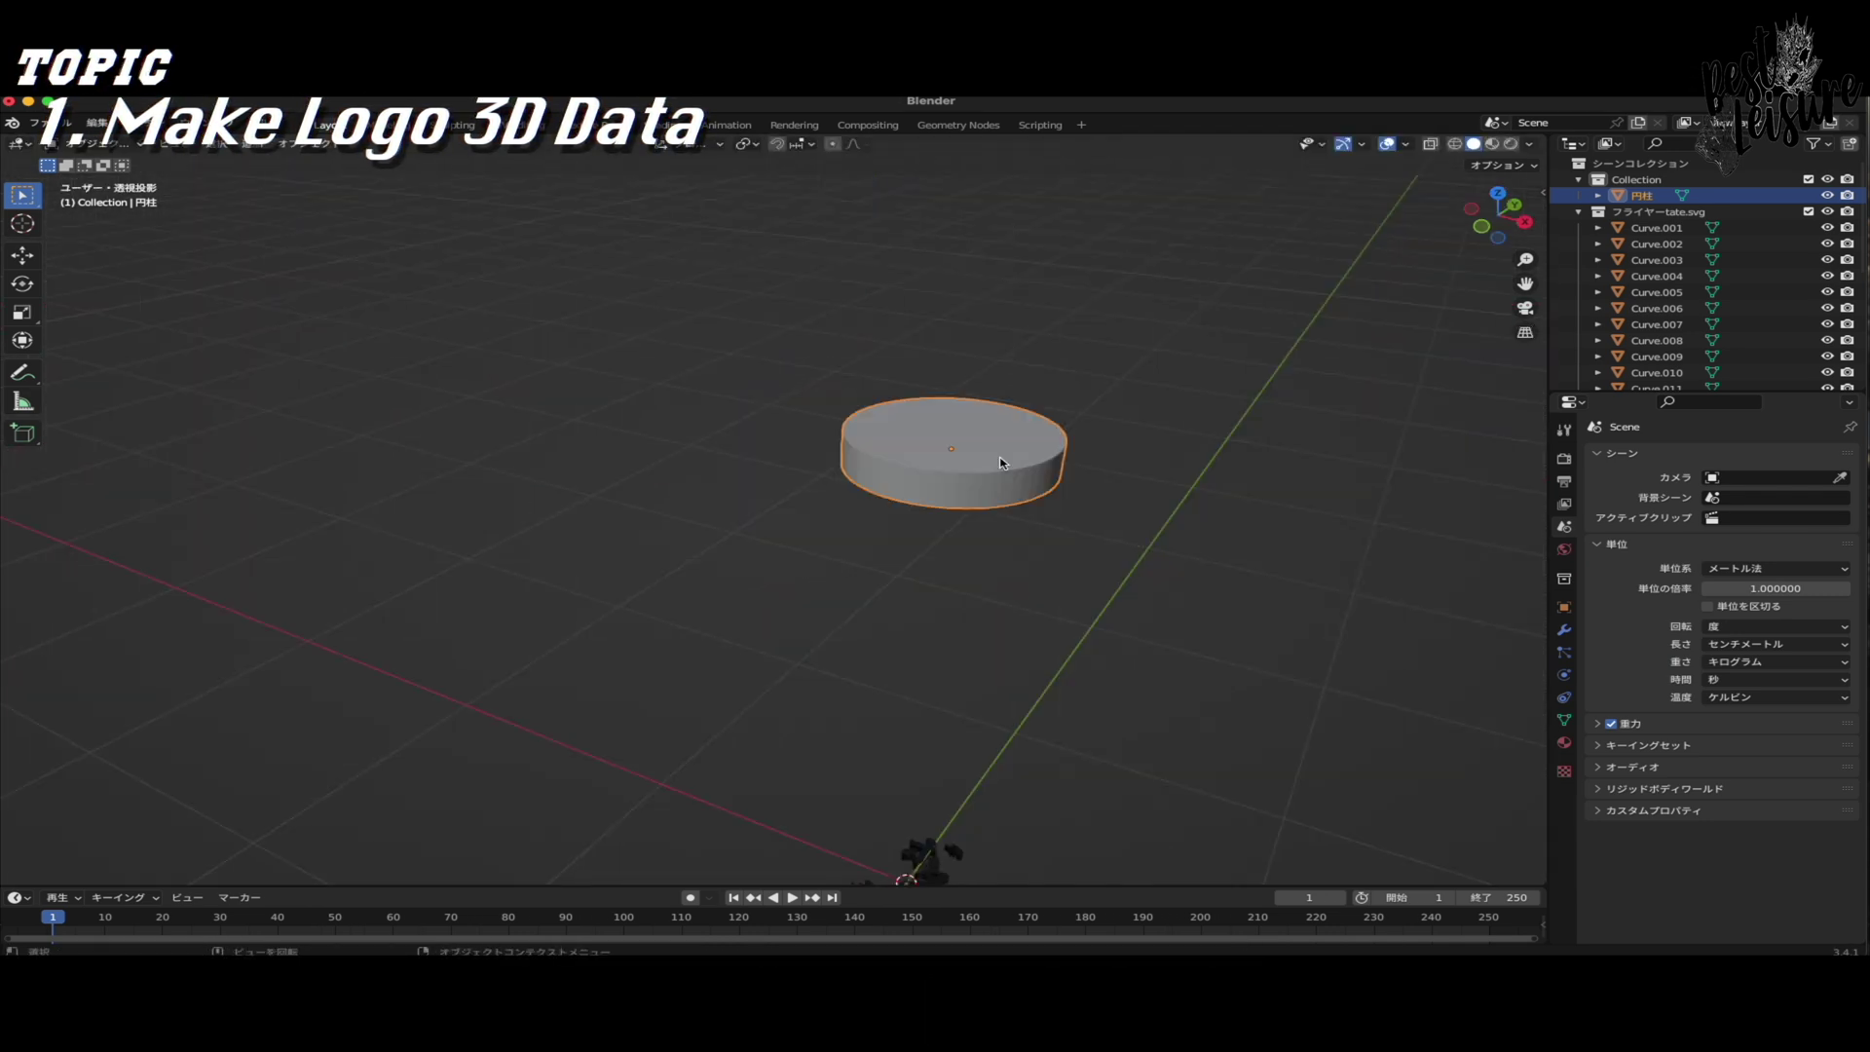
right_click(1003, 456)
left_click(974, 458)
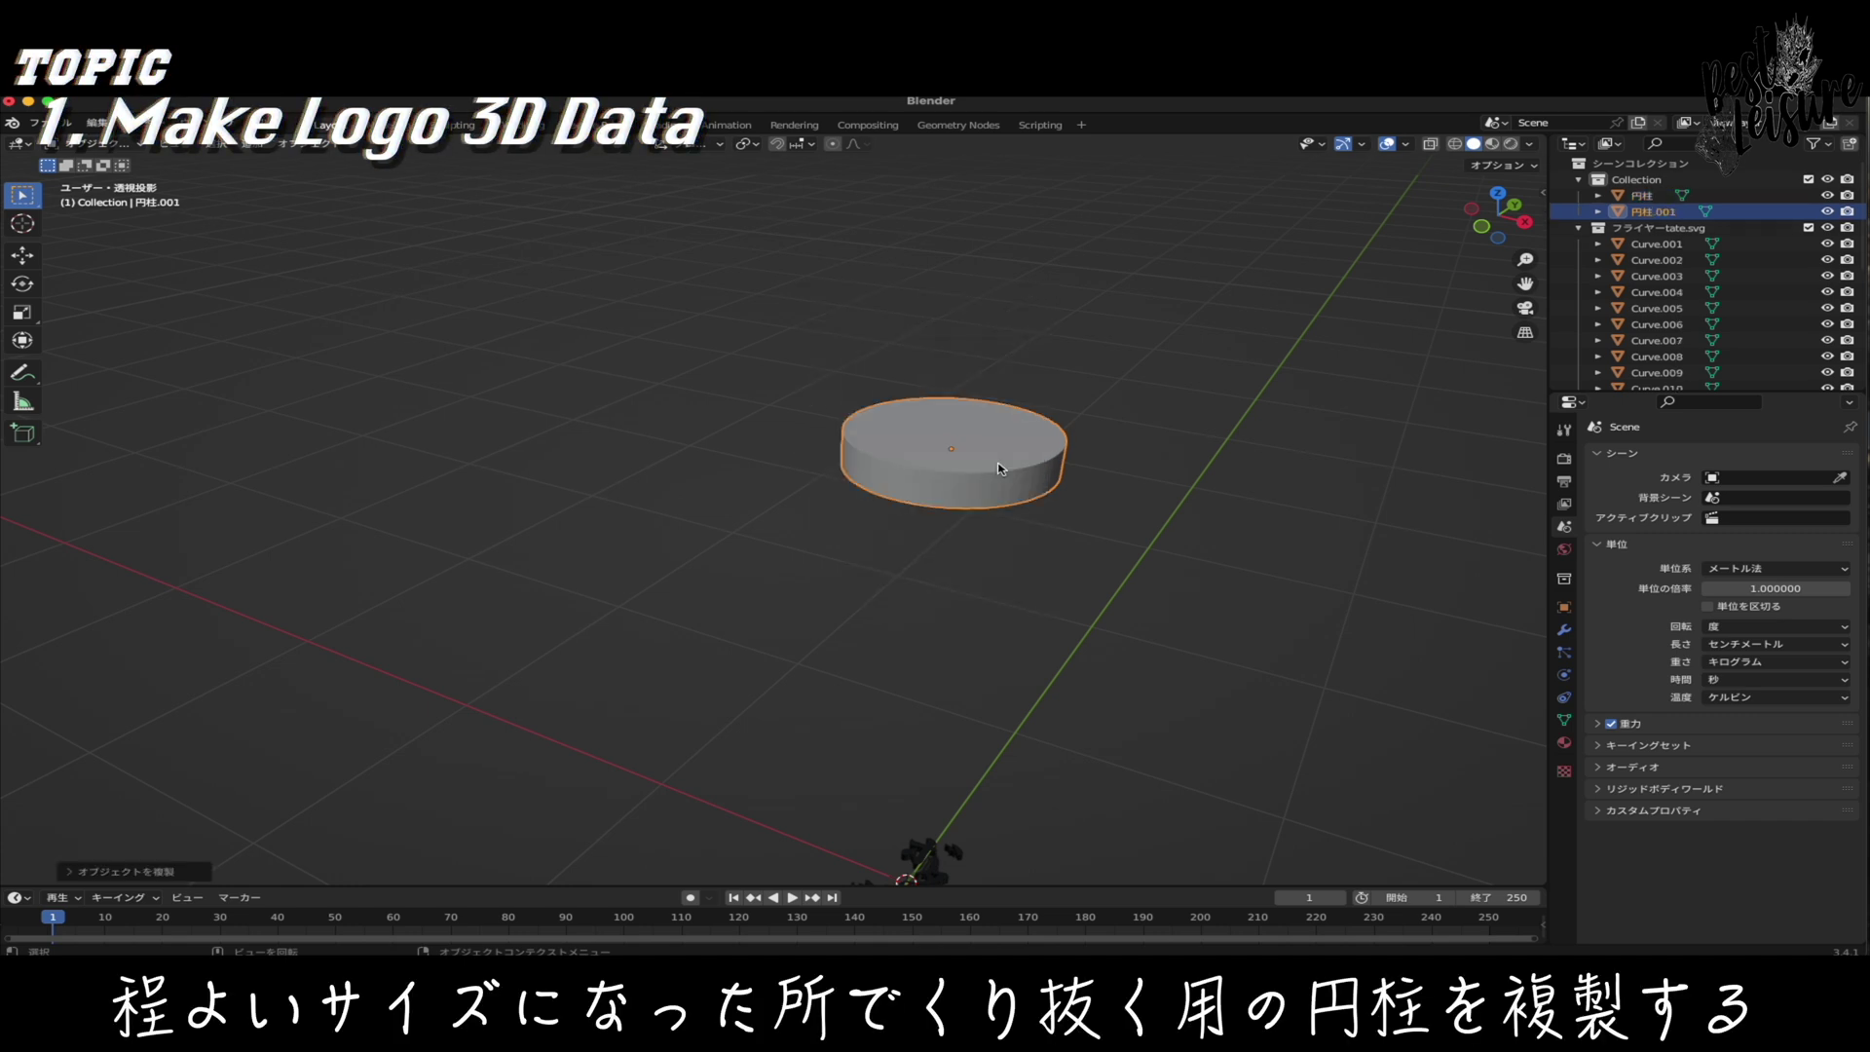
key("z")
left_click(1012, 397)
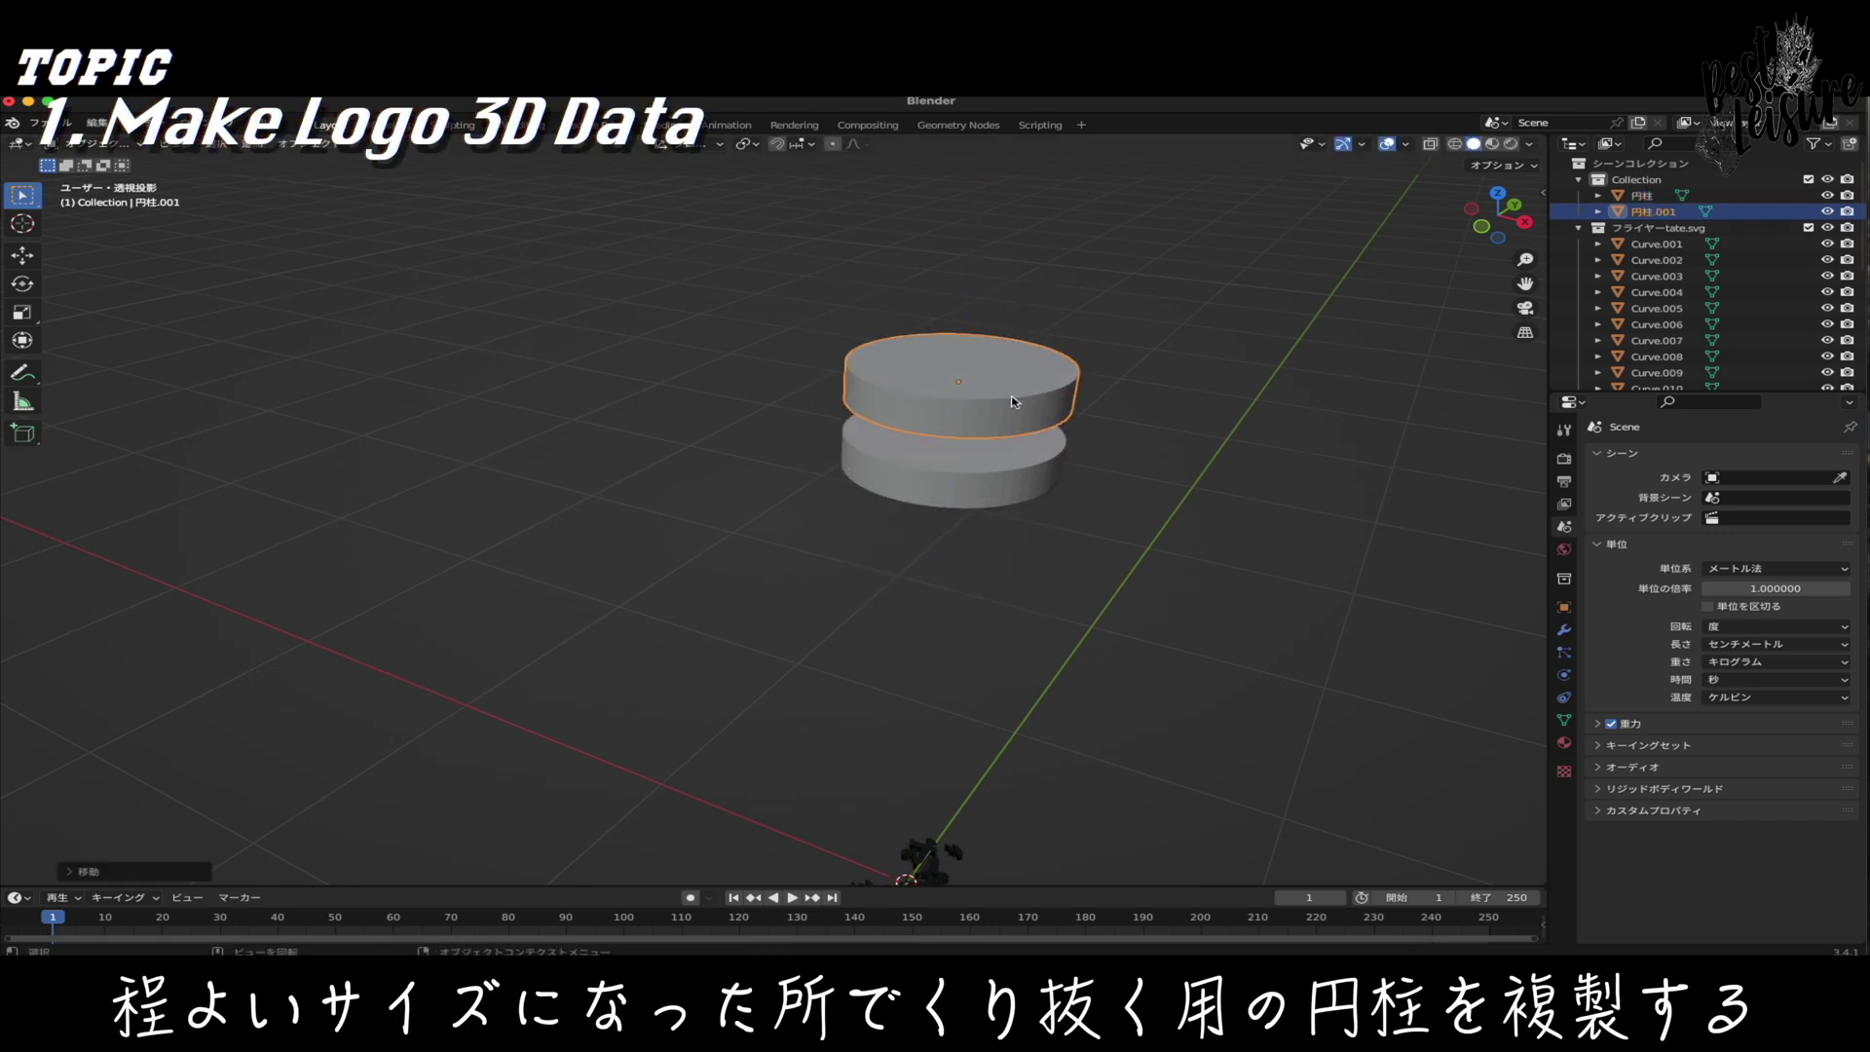
- Scale the duplicate disc slightly smaller than the original in top view to define the ring's wall width
left_click(1498, 193)
key("s")
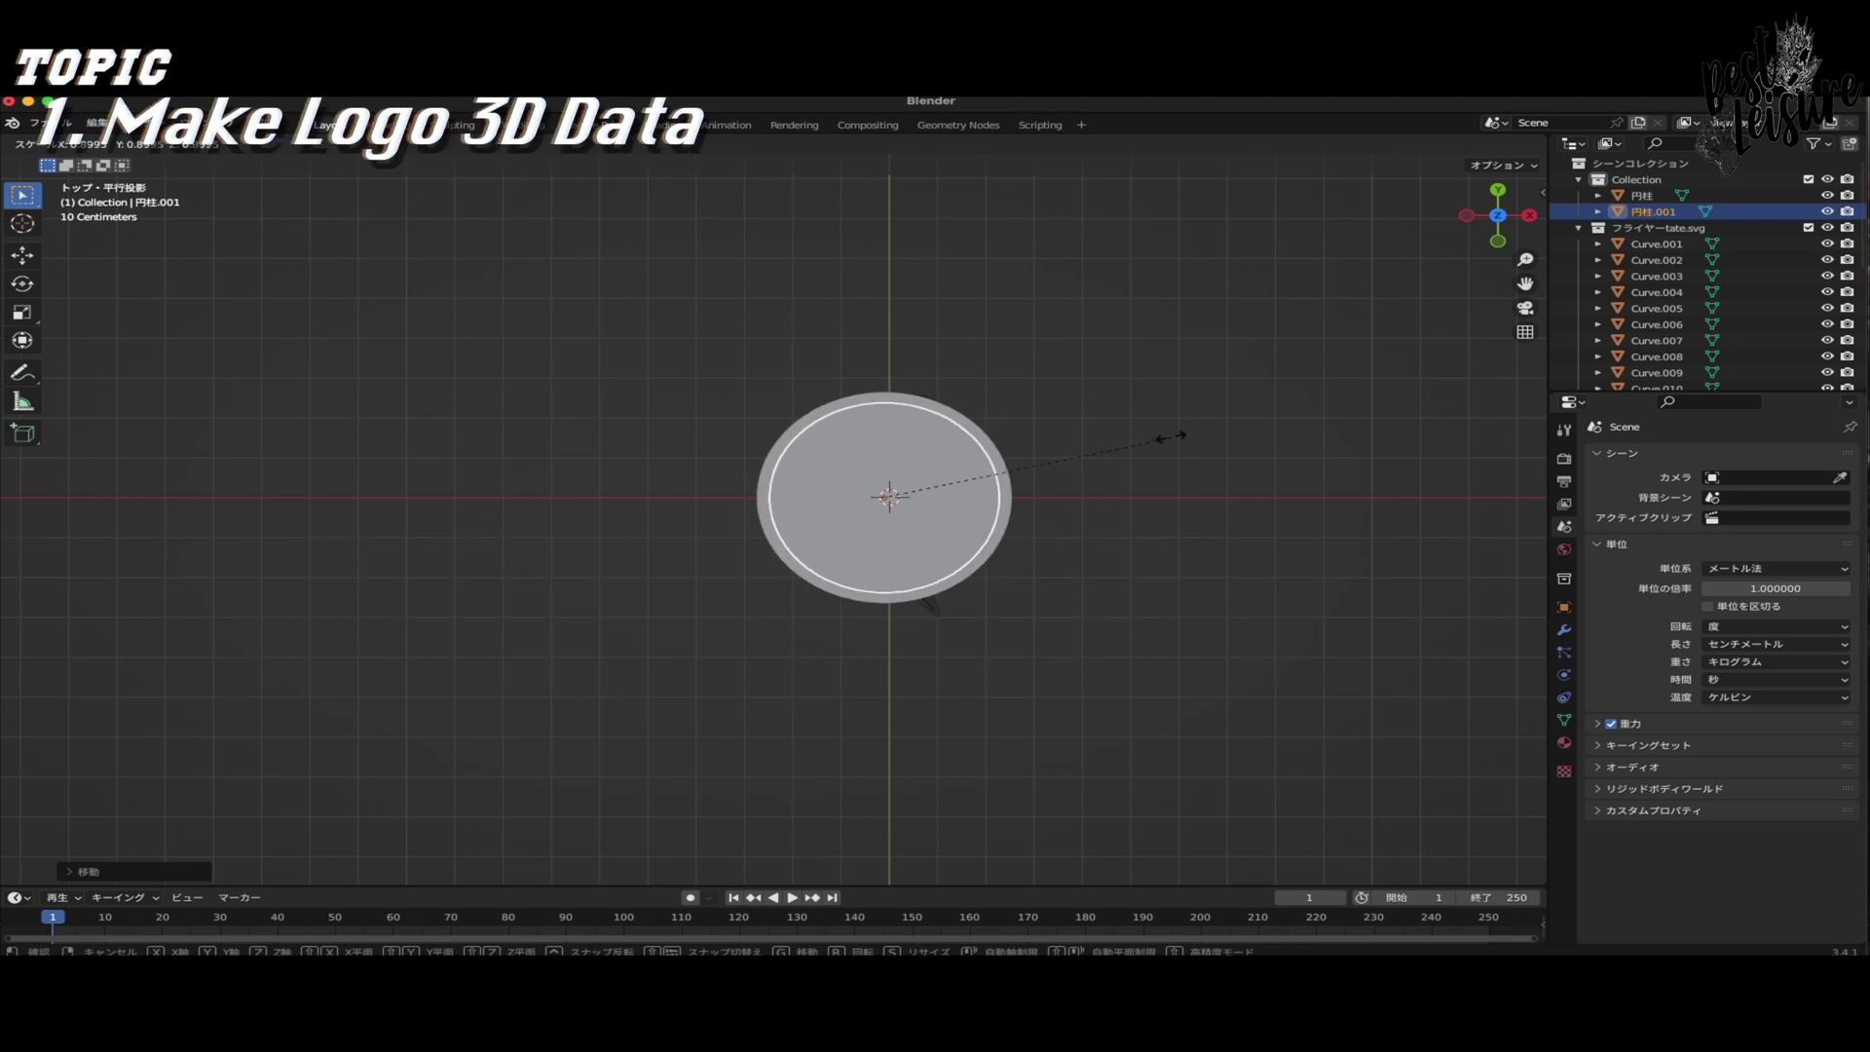
left_click(1169, 438)
- Stretch the duplicate along Z into a tall cylinder and move it vertically so it passes completely through the disc
middle_click_drag(1079, 654, 1037, 502)
key("s")
key("z")
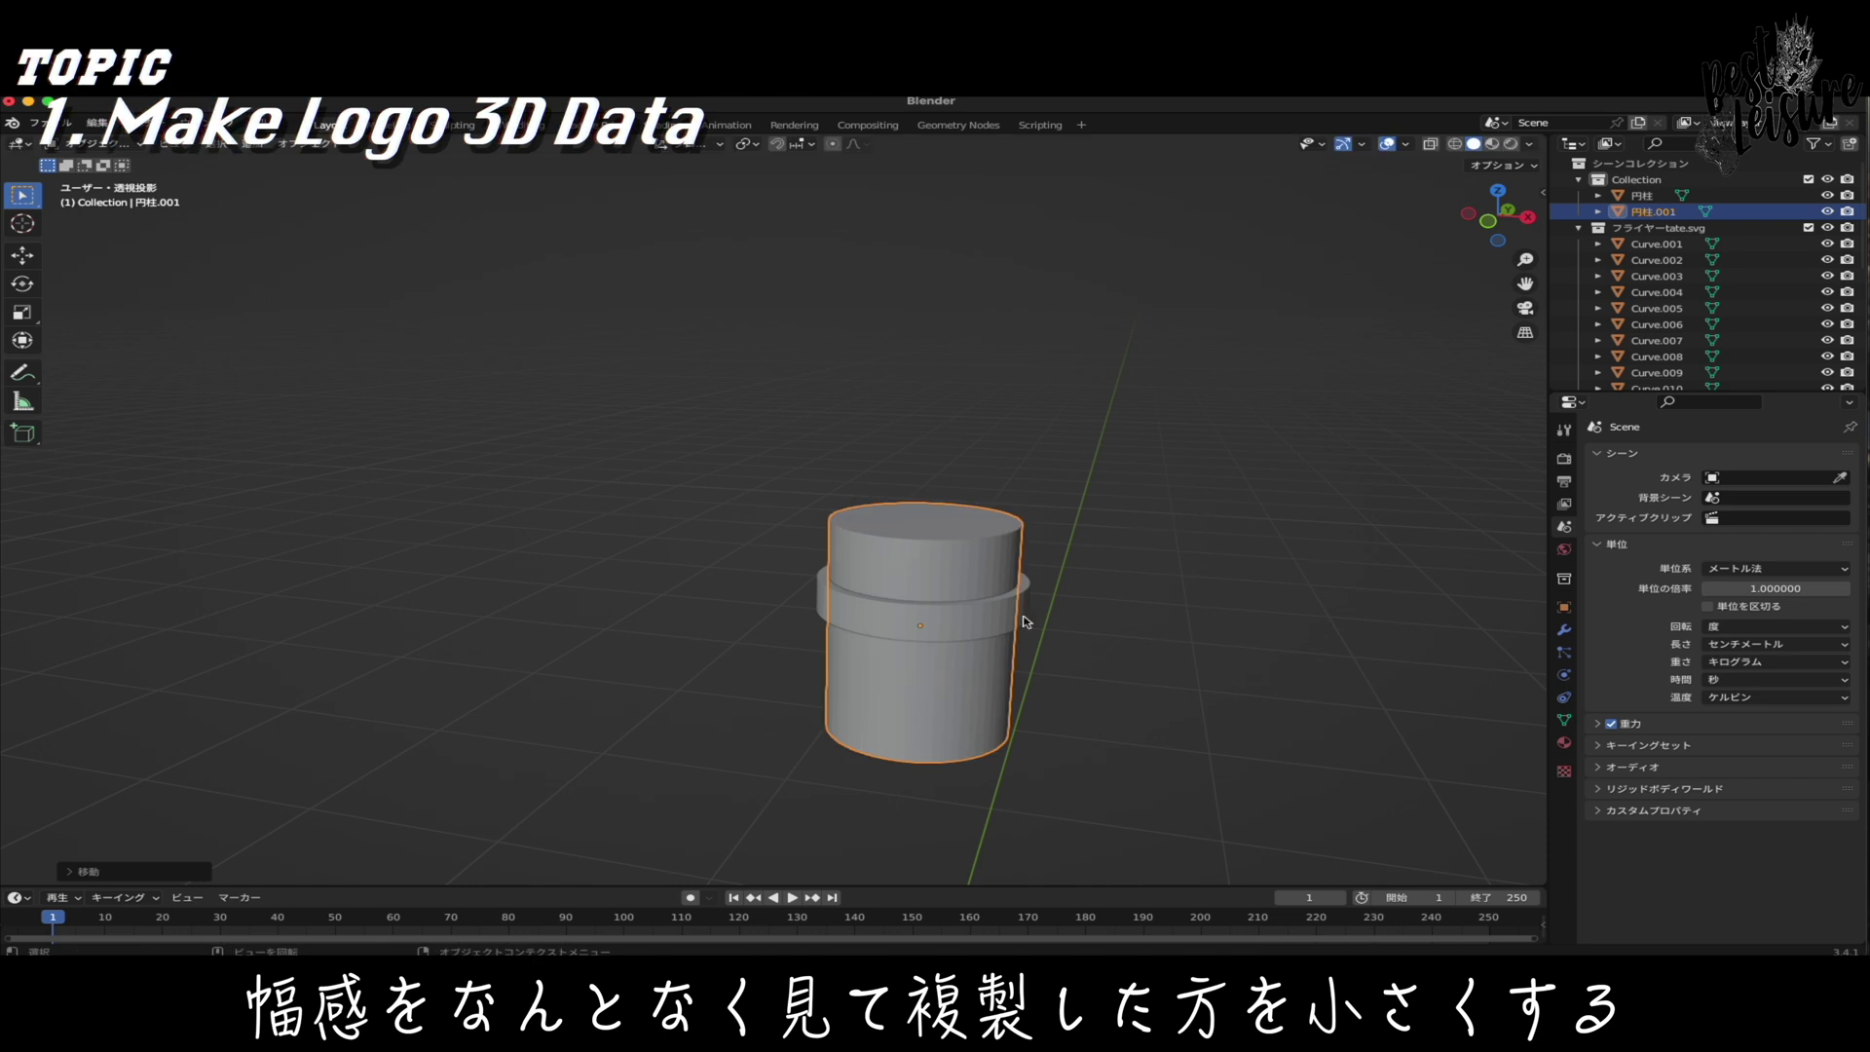
key("g")
key("z")
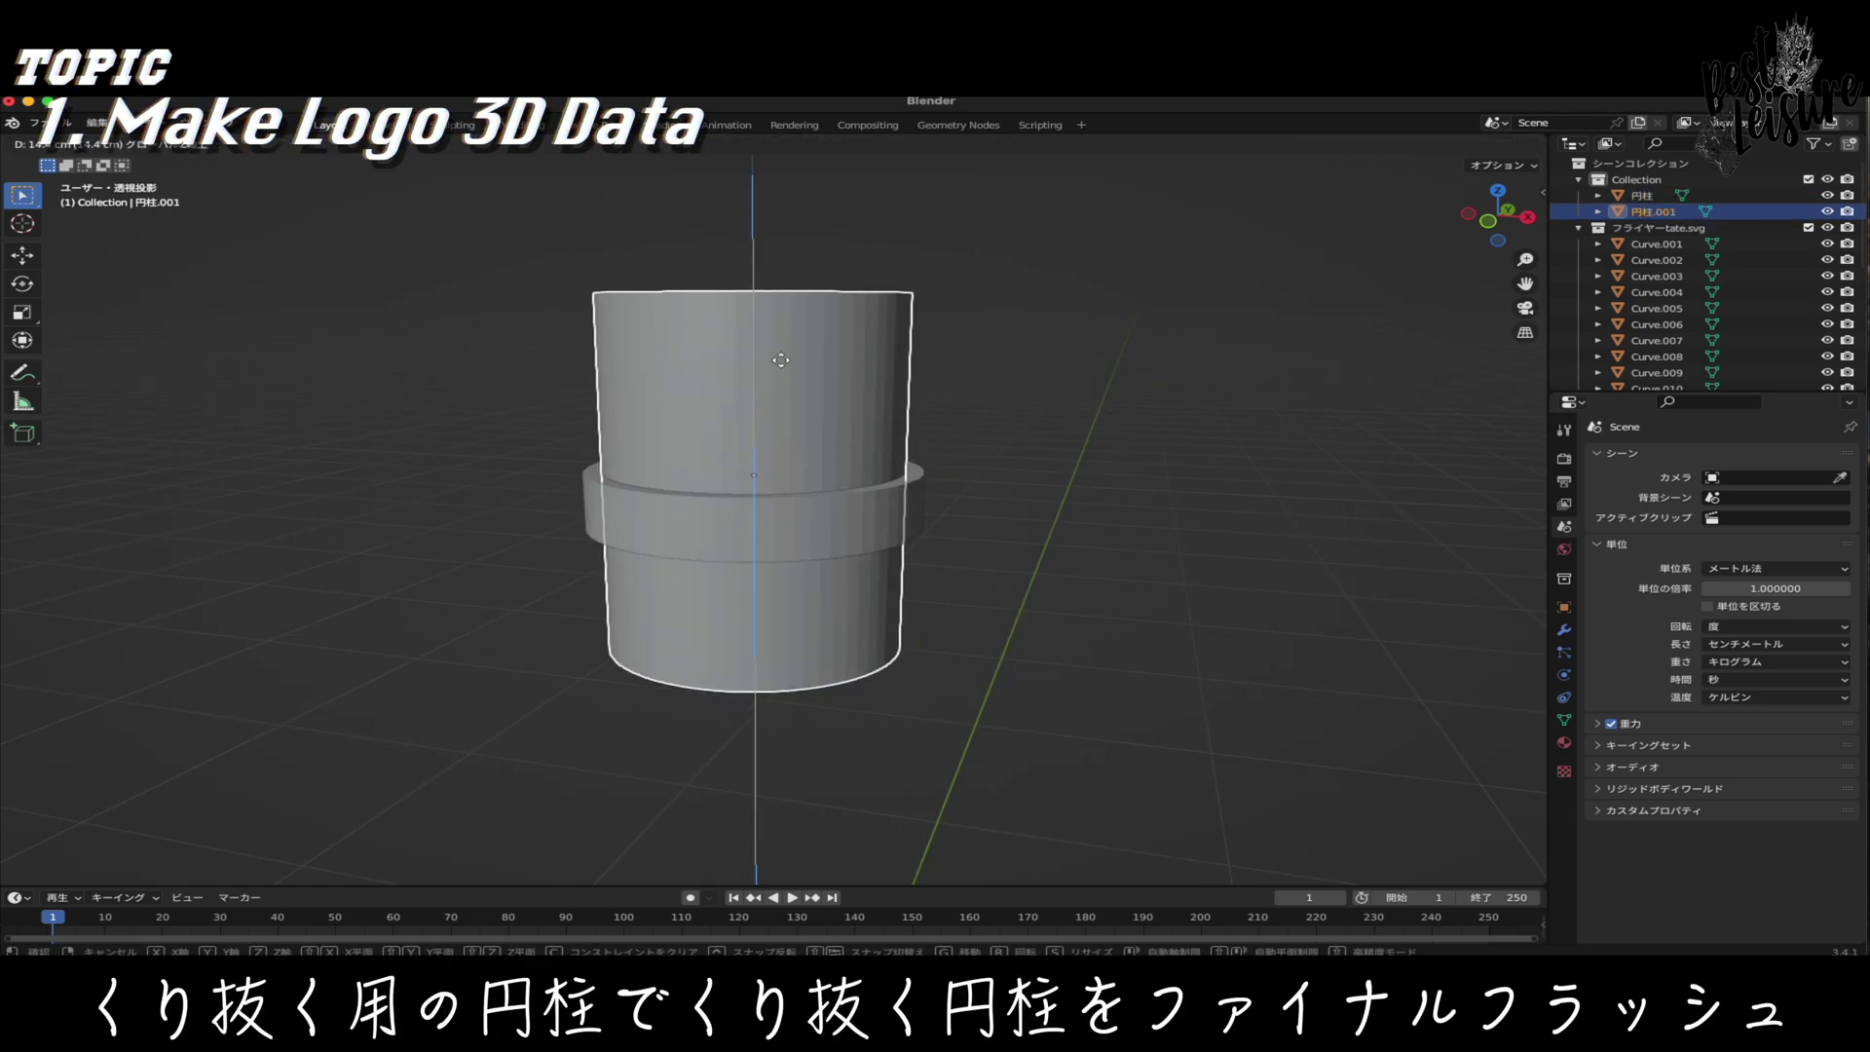
left_click(791, 390)
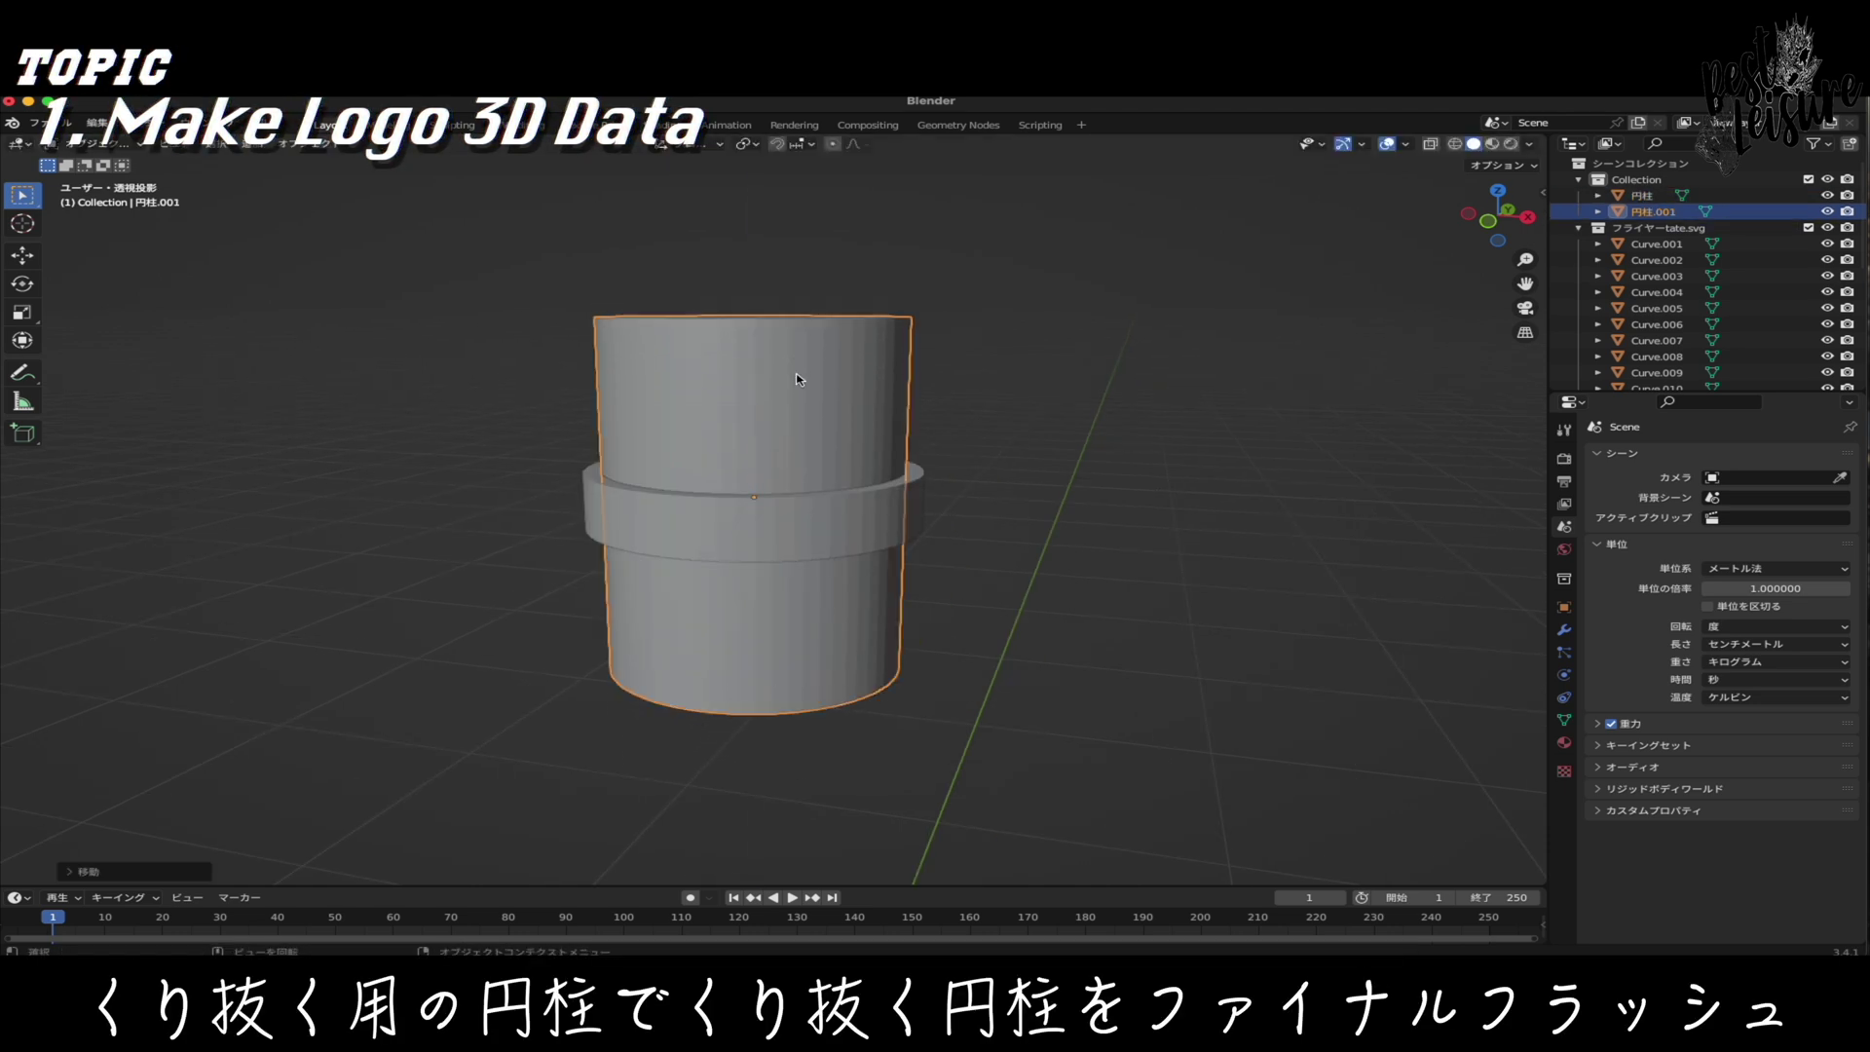
- Cut the tall cylinder out of the disc with a Bool Tool brush Difference and apply it to form a ring
left_click(900, 535, "shift")
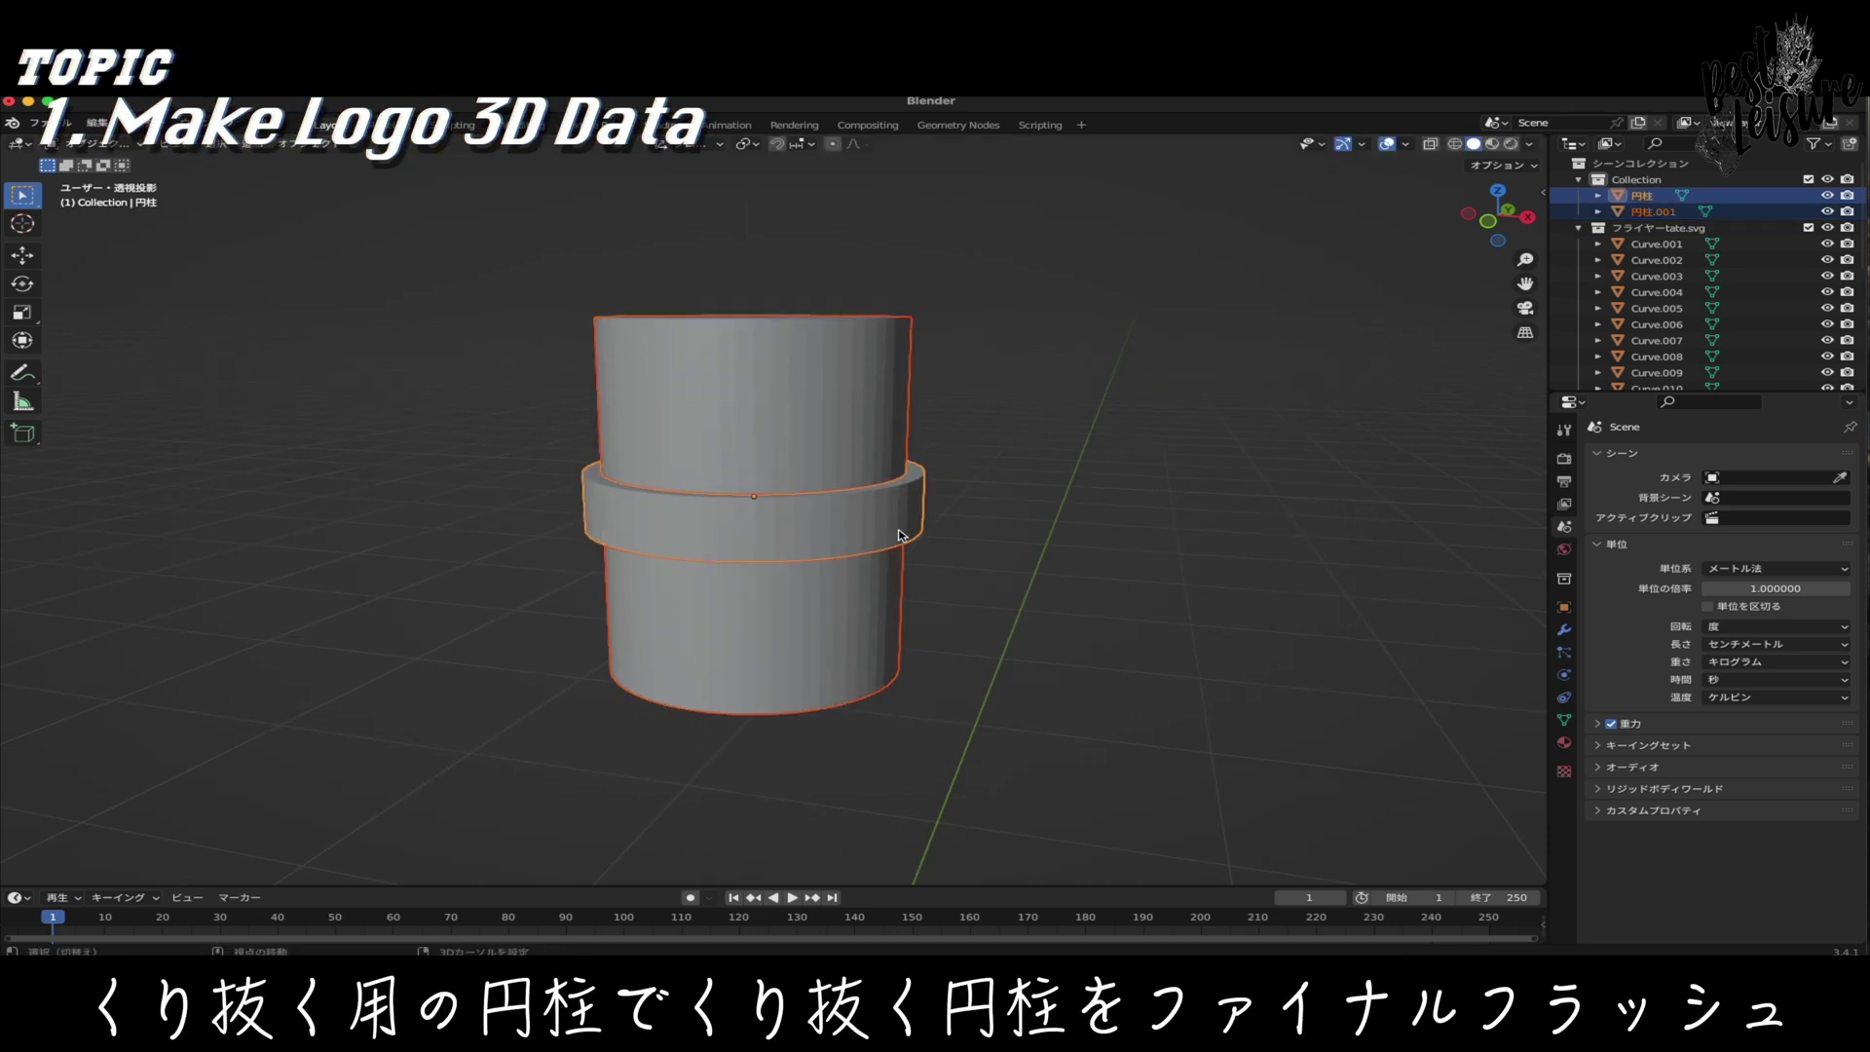
left_click(1543, 195)
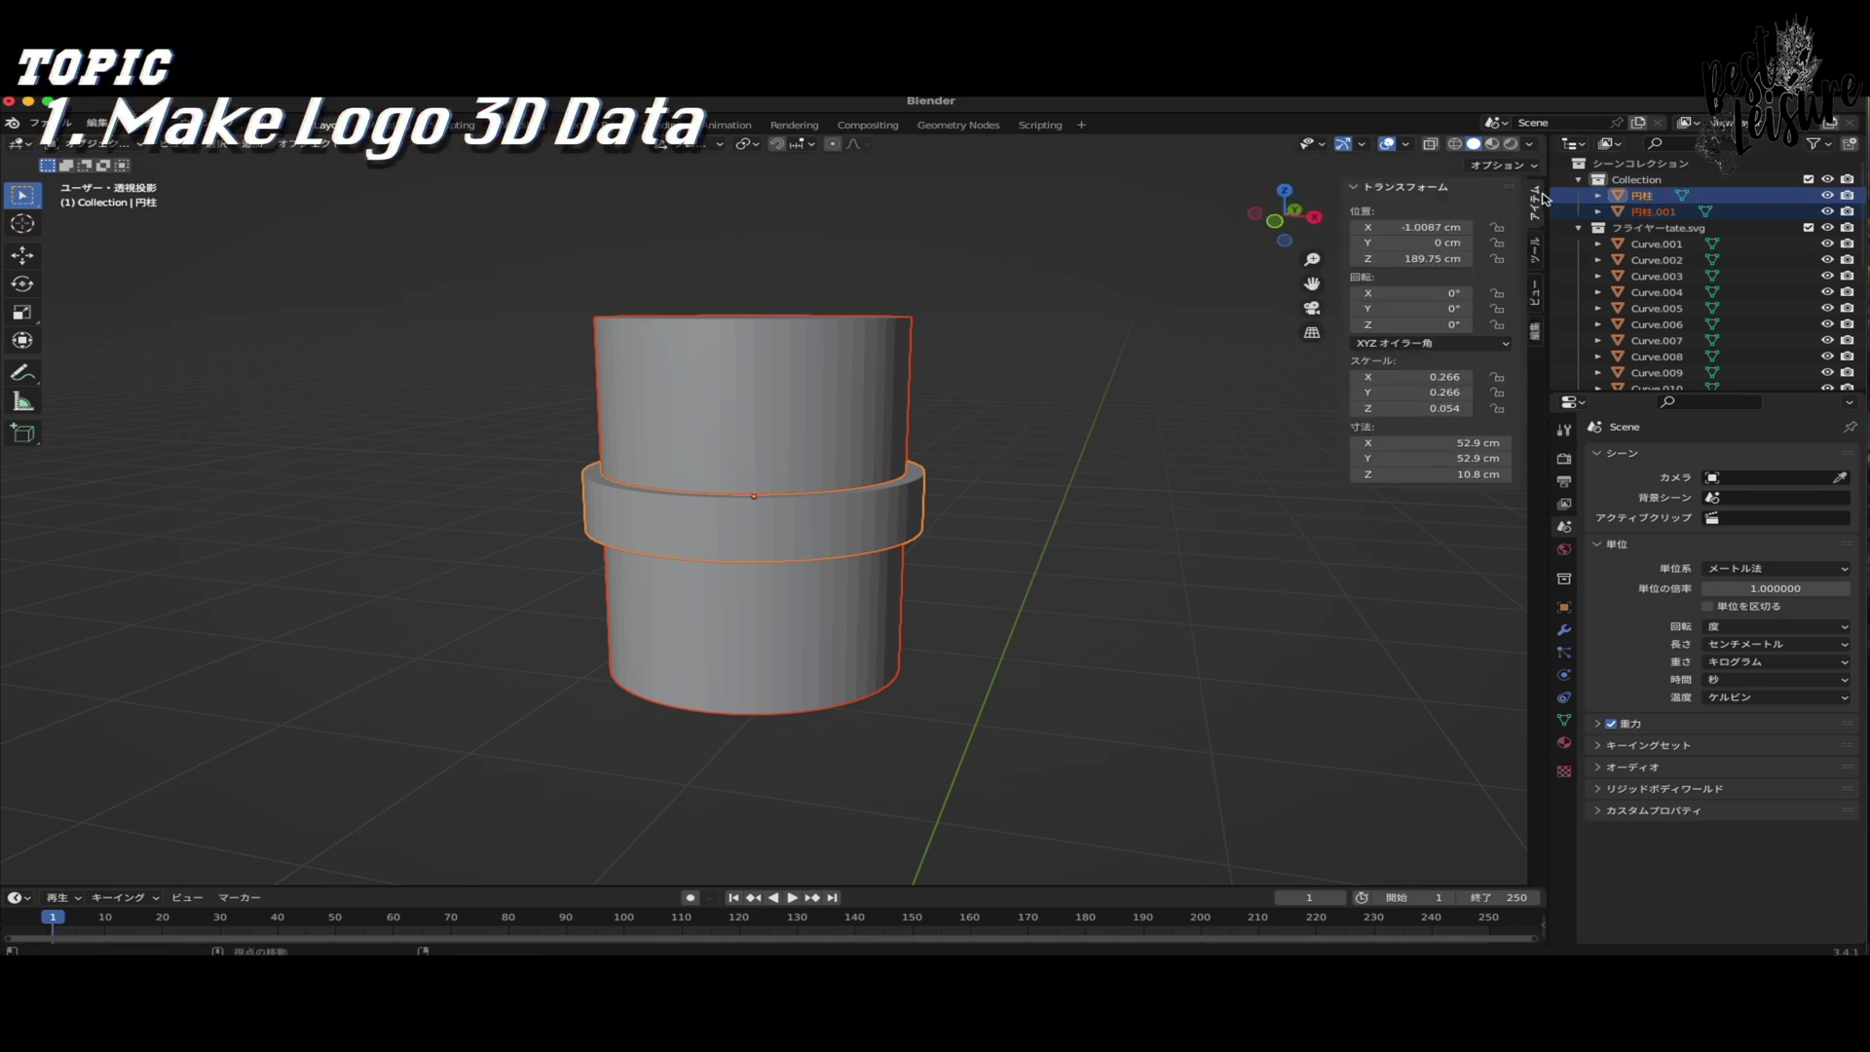
left_click(1536, 331)
left_click(1390, 311)
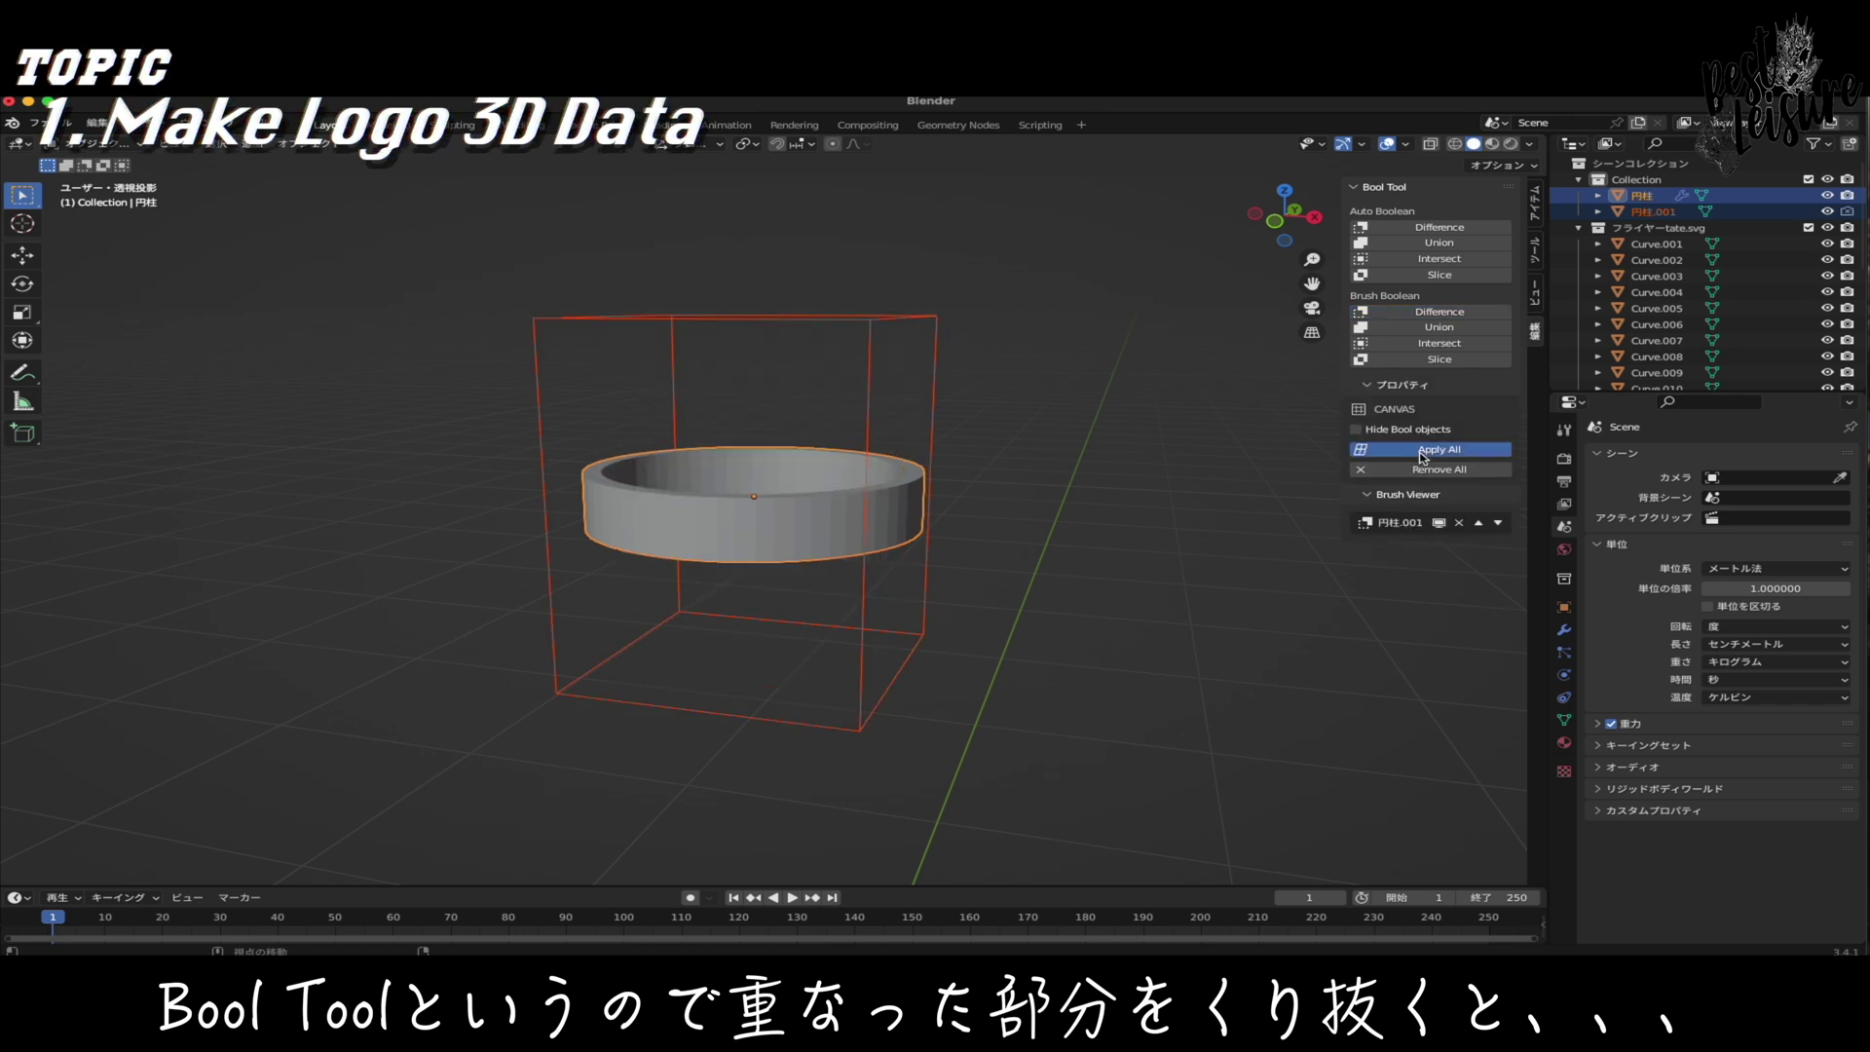
left_click(1422, 451)
- Flatten the ring along Z in side view, bringing it close to the logo's thickness
left_click(844, 487)
middle_click_drag(847, 488, 843, 584)
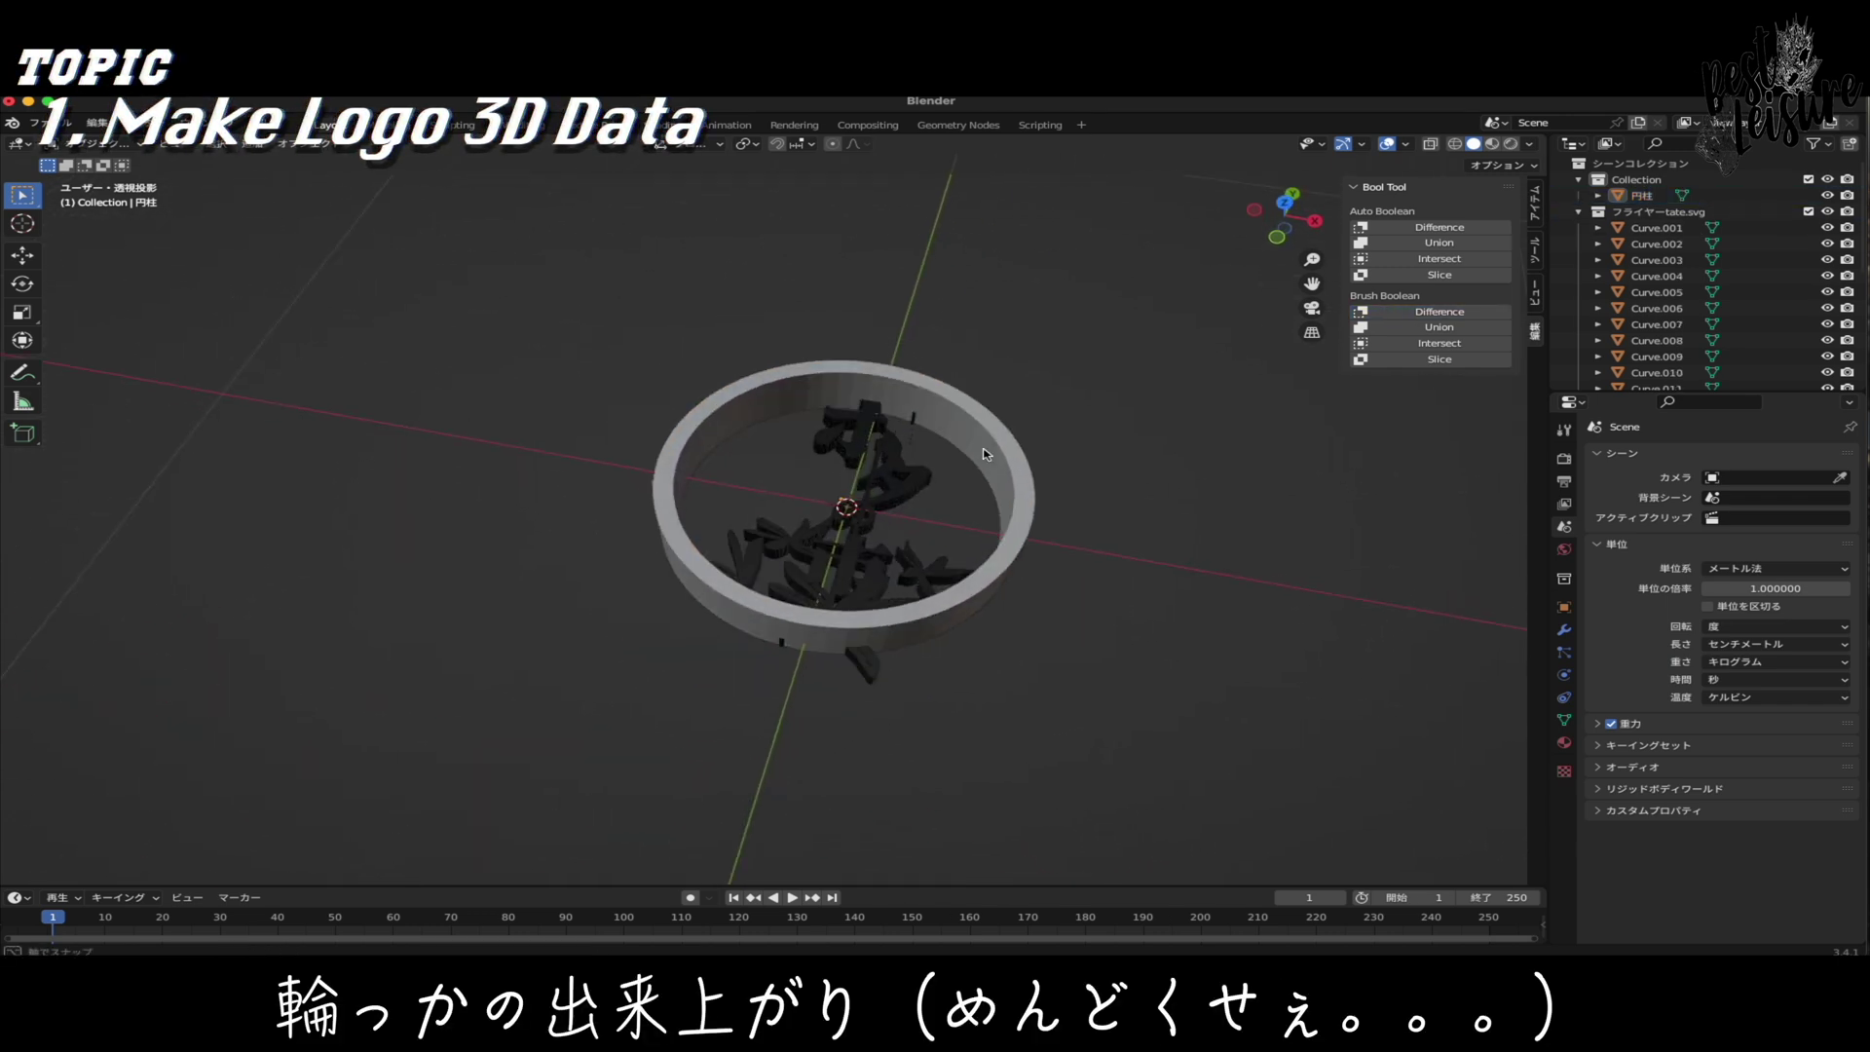
middle_click_drag(969, 502, 975, 475)
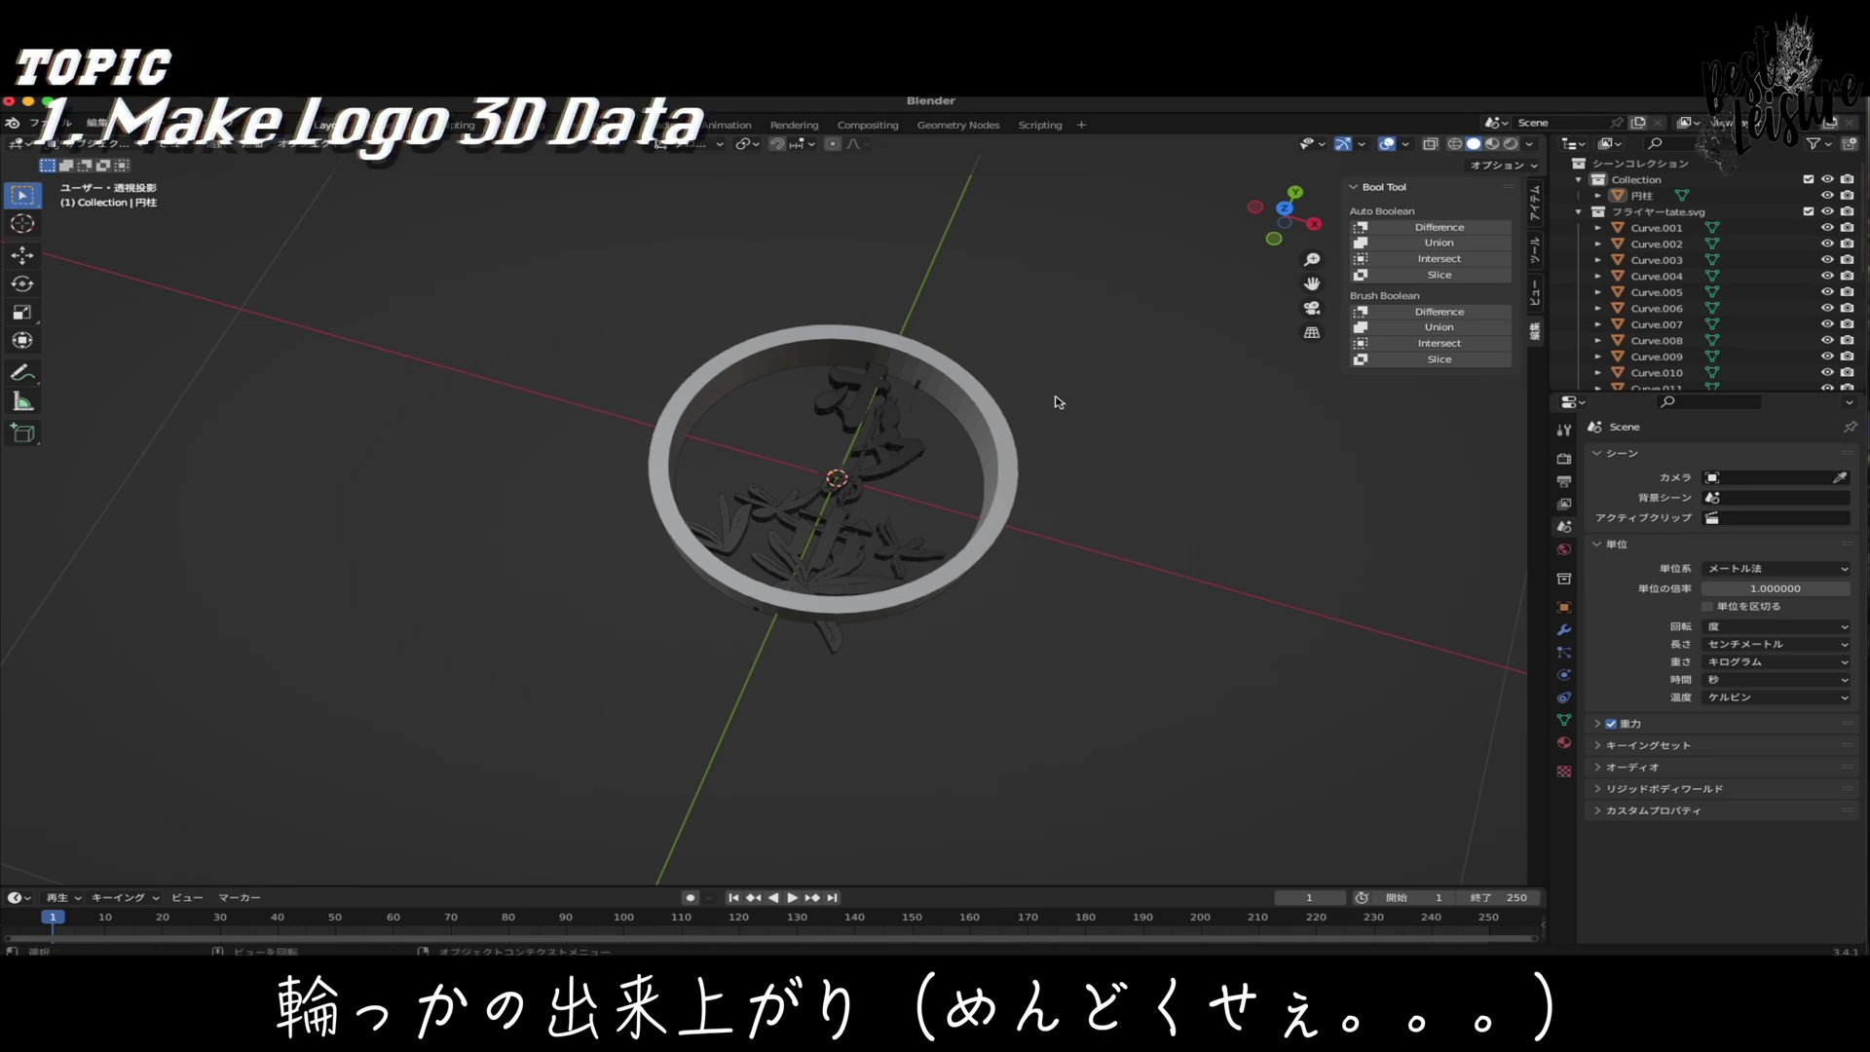
key("s")
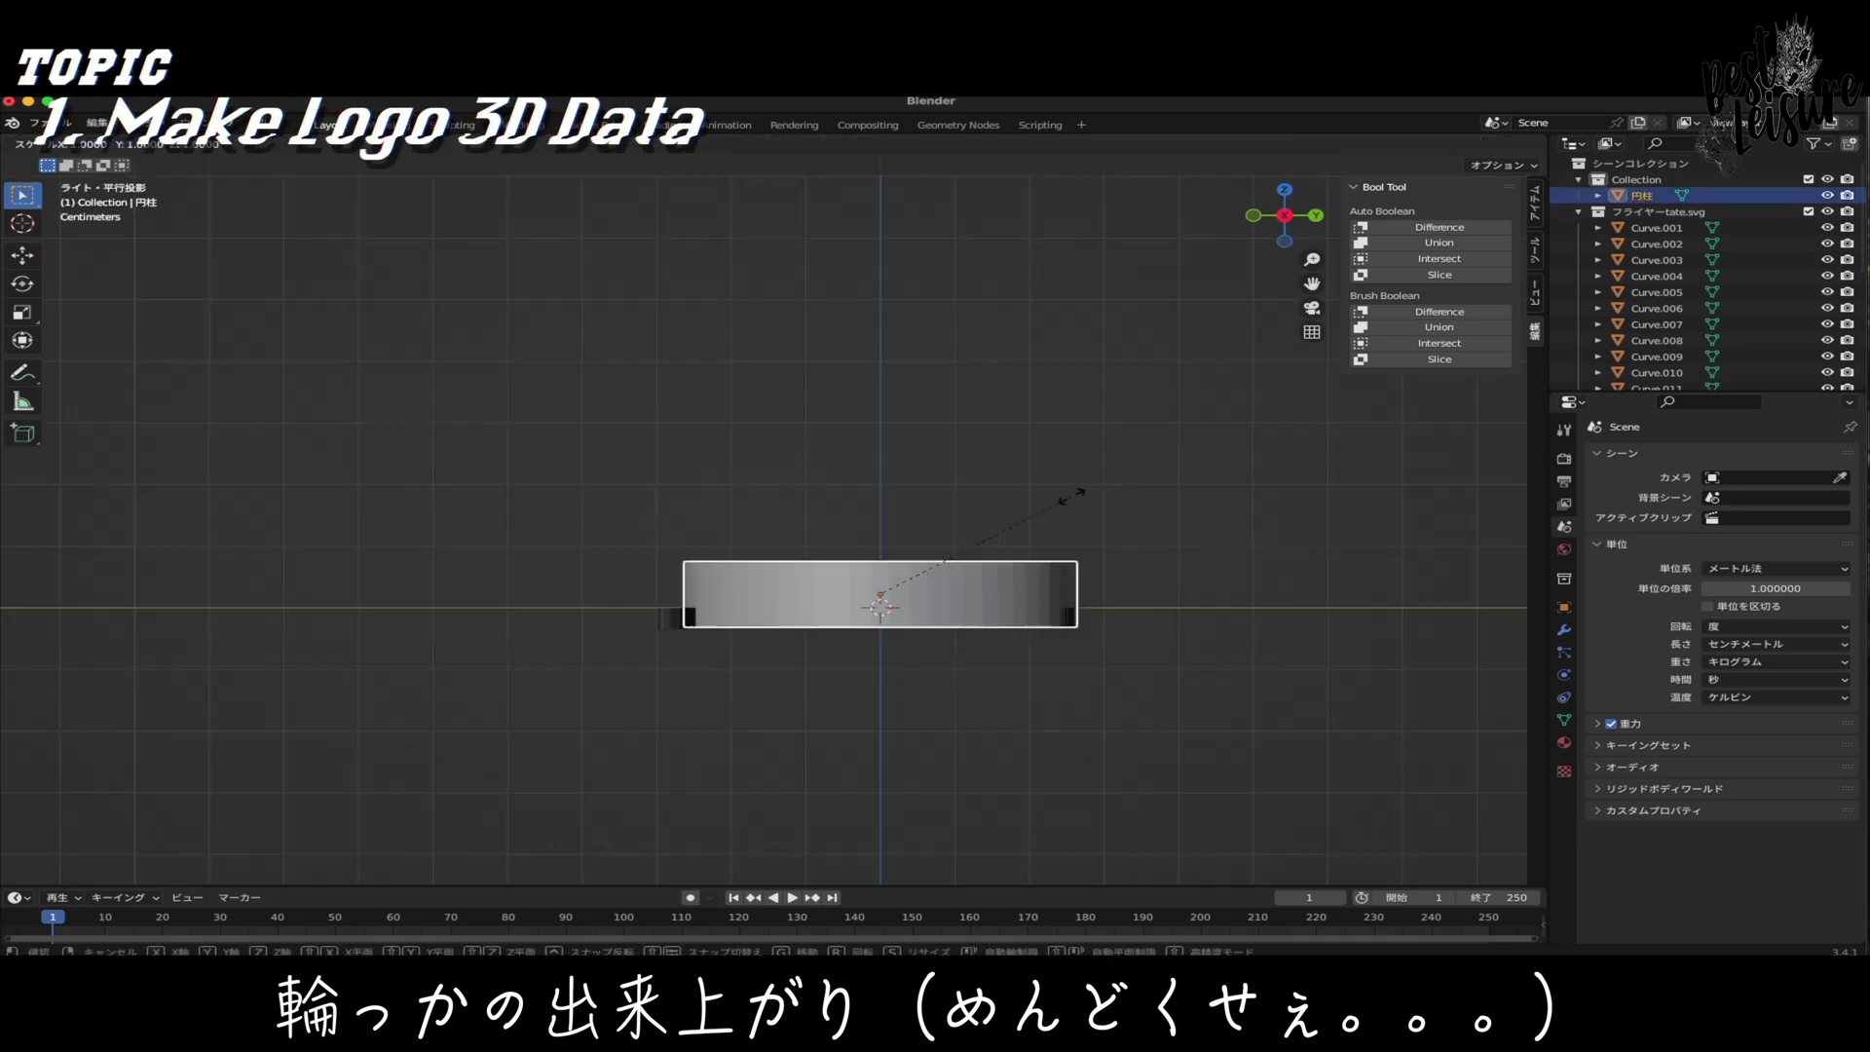
key("z")
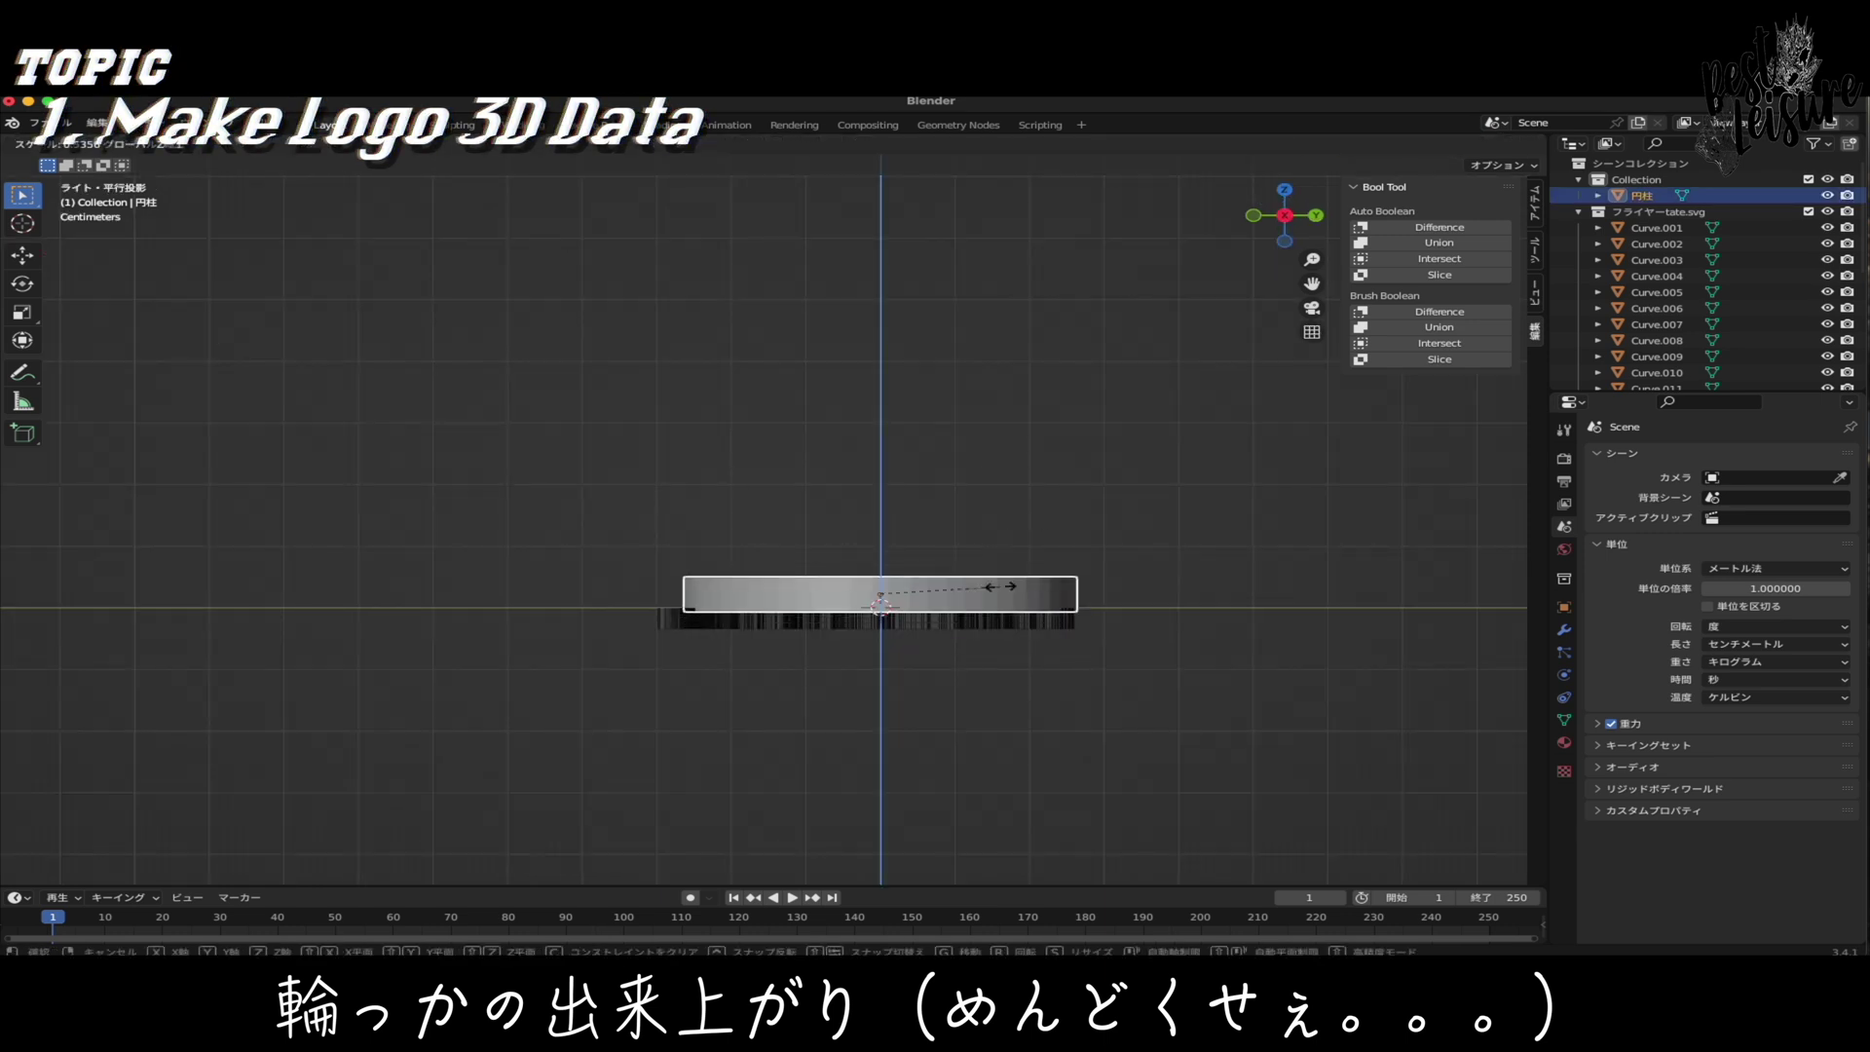
left_click(998, 603)
- Move the ring along Z and fine-tune it so its upper and lower faces line up with the logo's
key("g")
key("z")
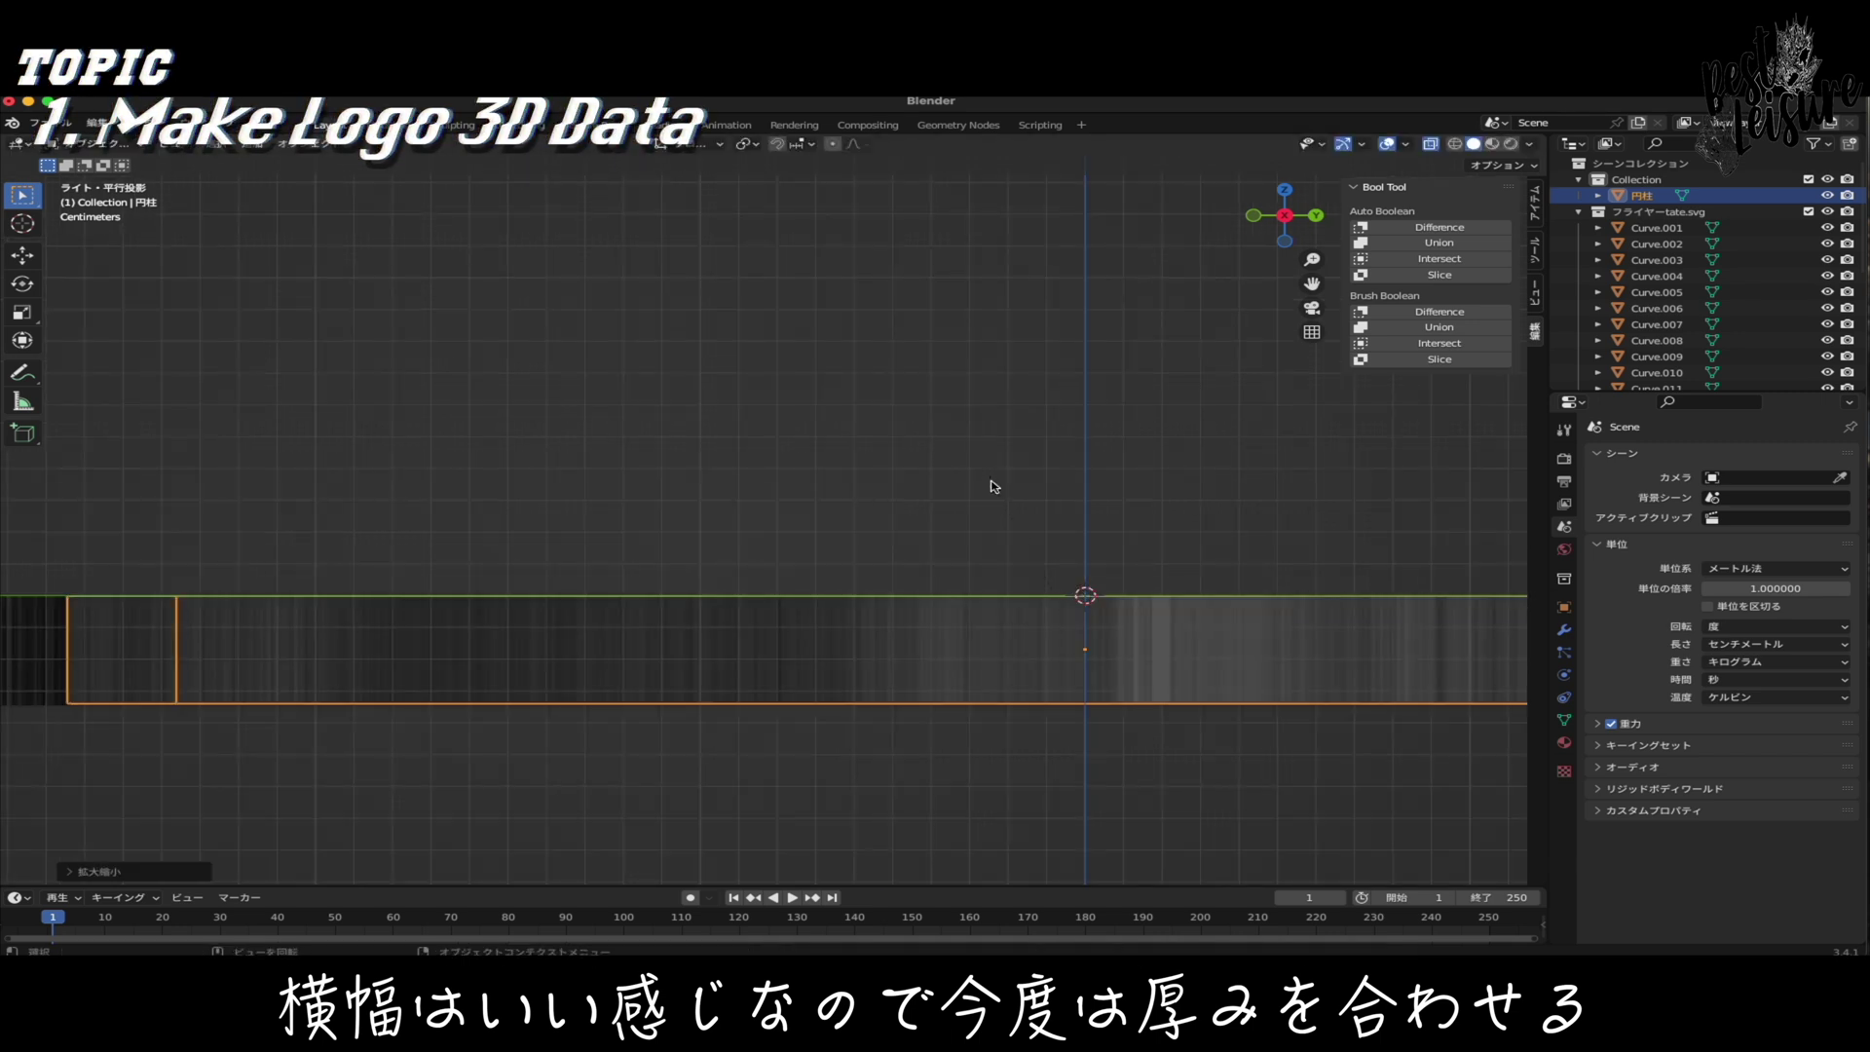
left_click(1054, 462)
left_click(1143, 628)
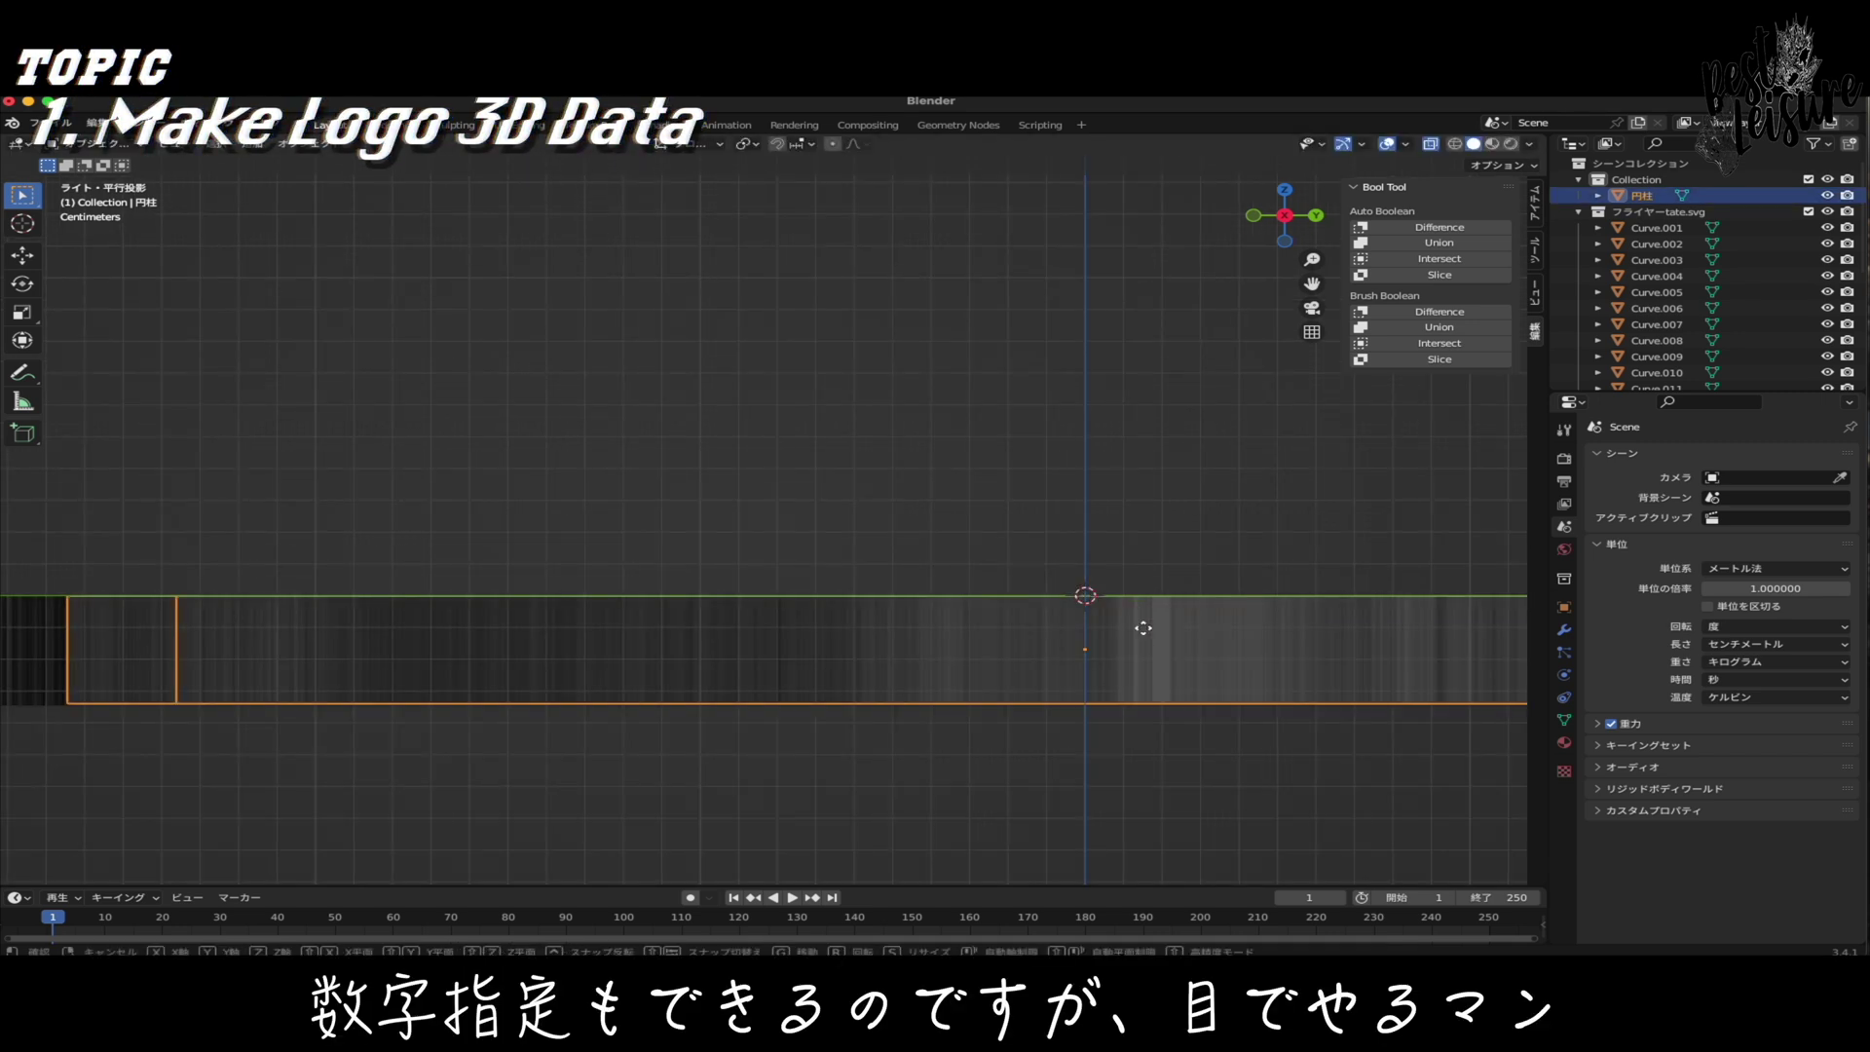
key("g")
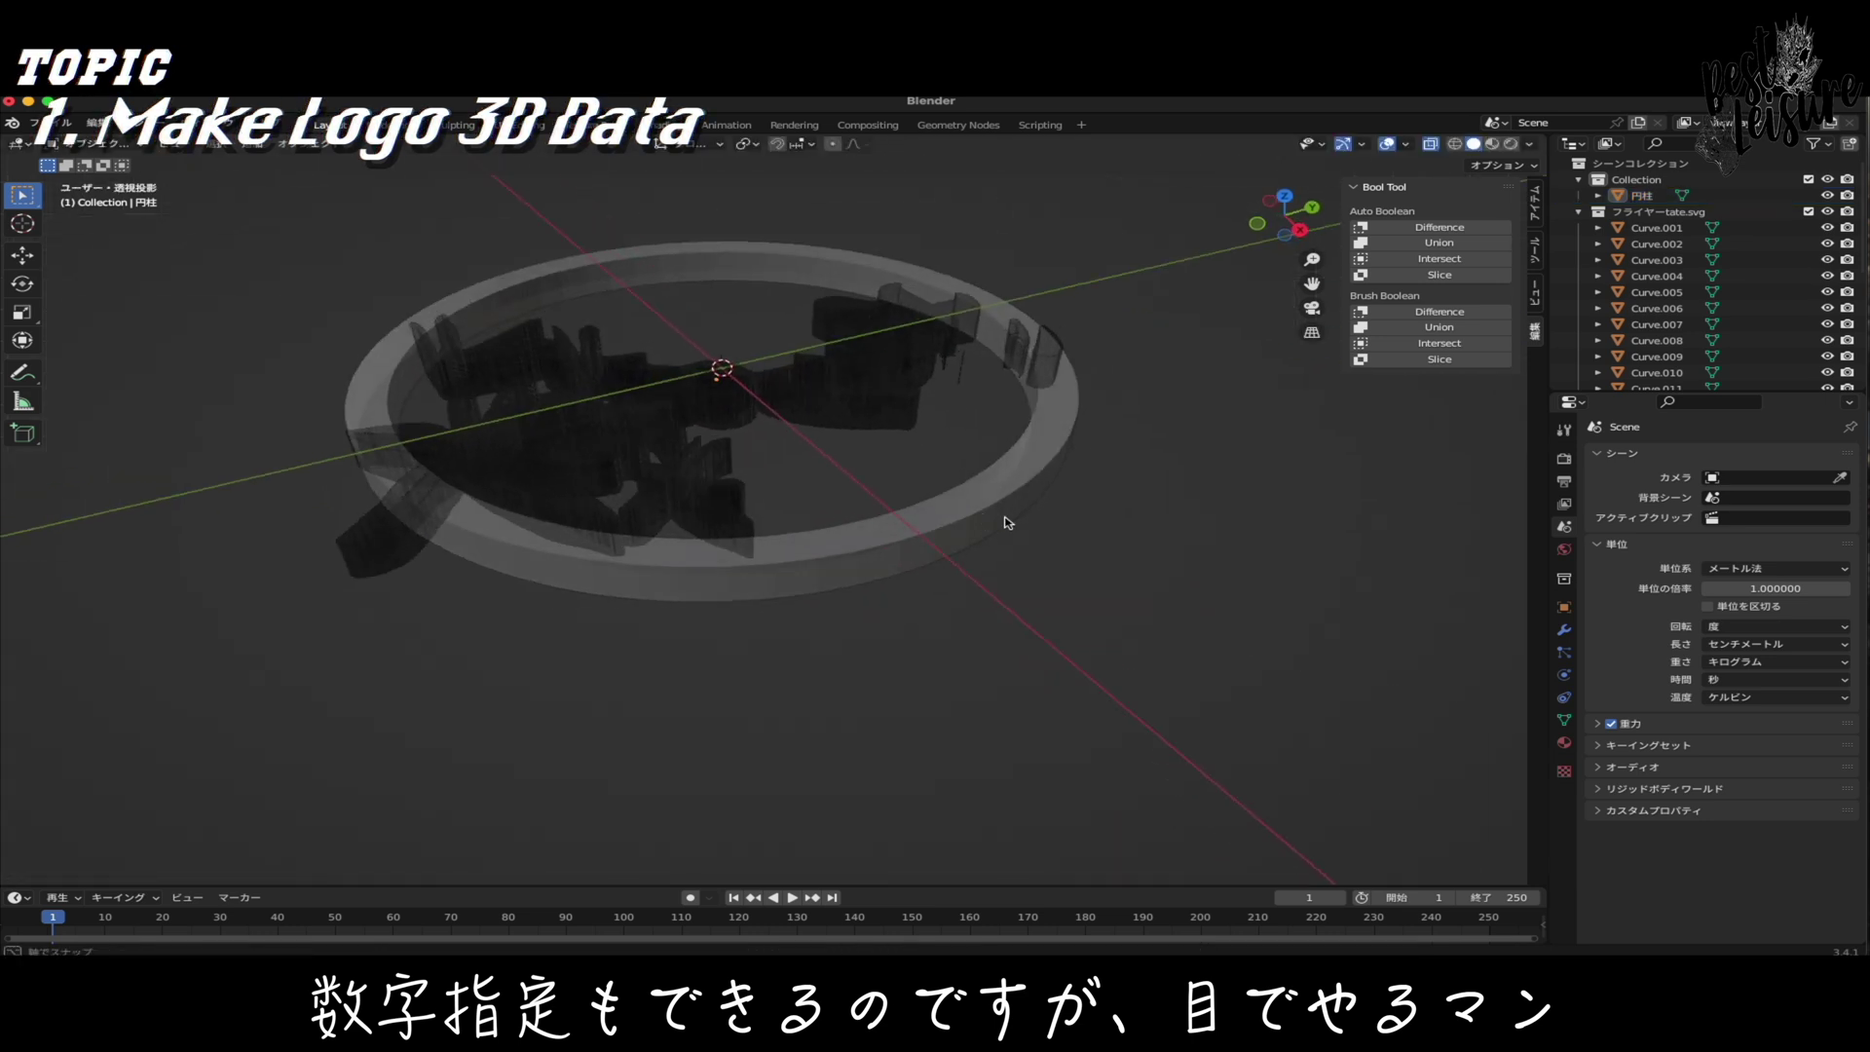
- Turn off the see-through display and check how the ring sits around the logo
mouse_move(1006, 522)
middle_mouse_down()
mouse_move(1131, 520)
mouse_move(922, 497)
mouse_move(1107, 501)
mouse_move(1091, 506)
middle_mouse_up()
left_click(1433, 145)
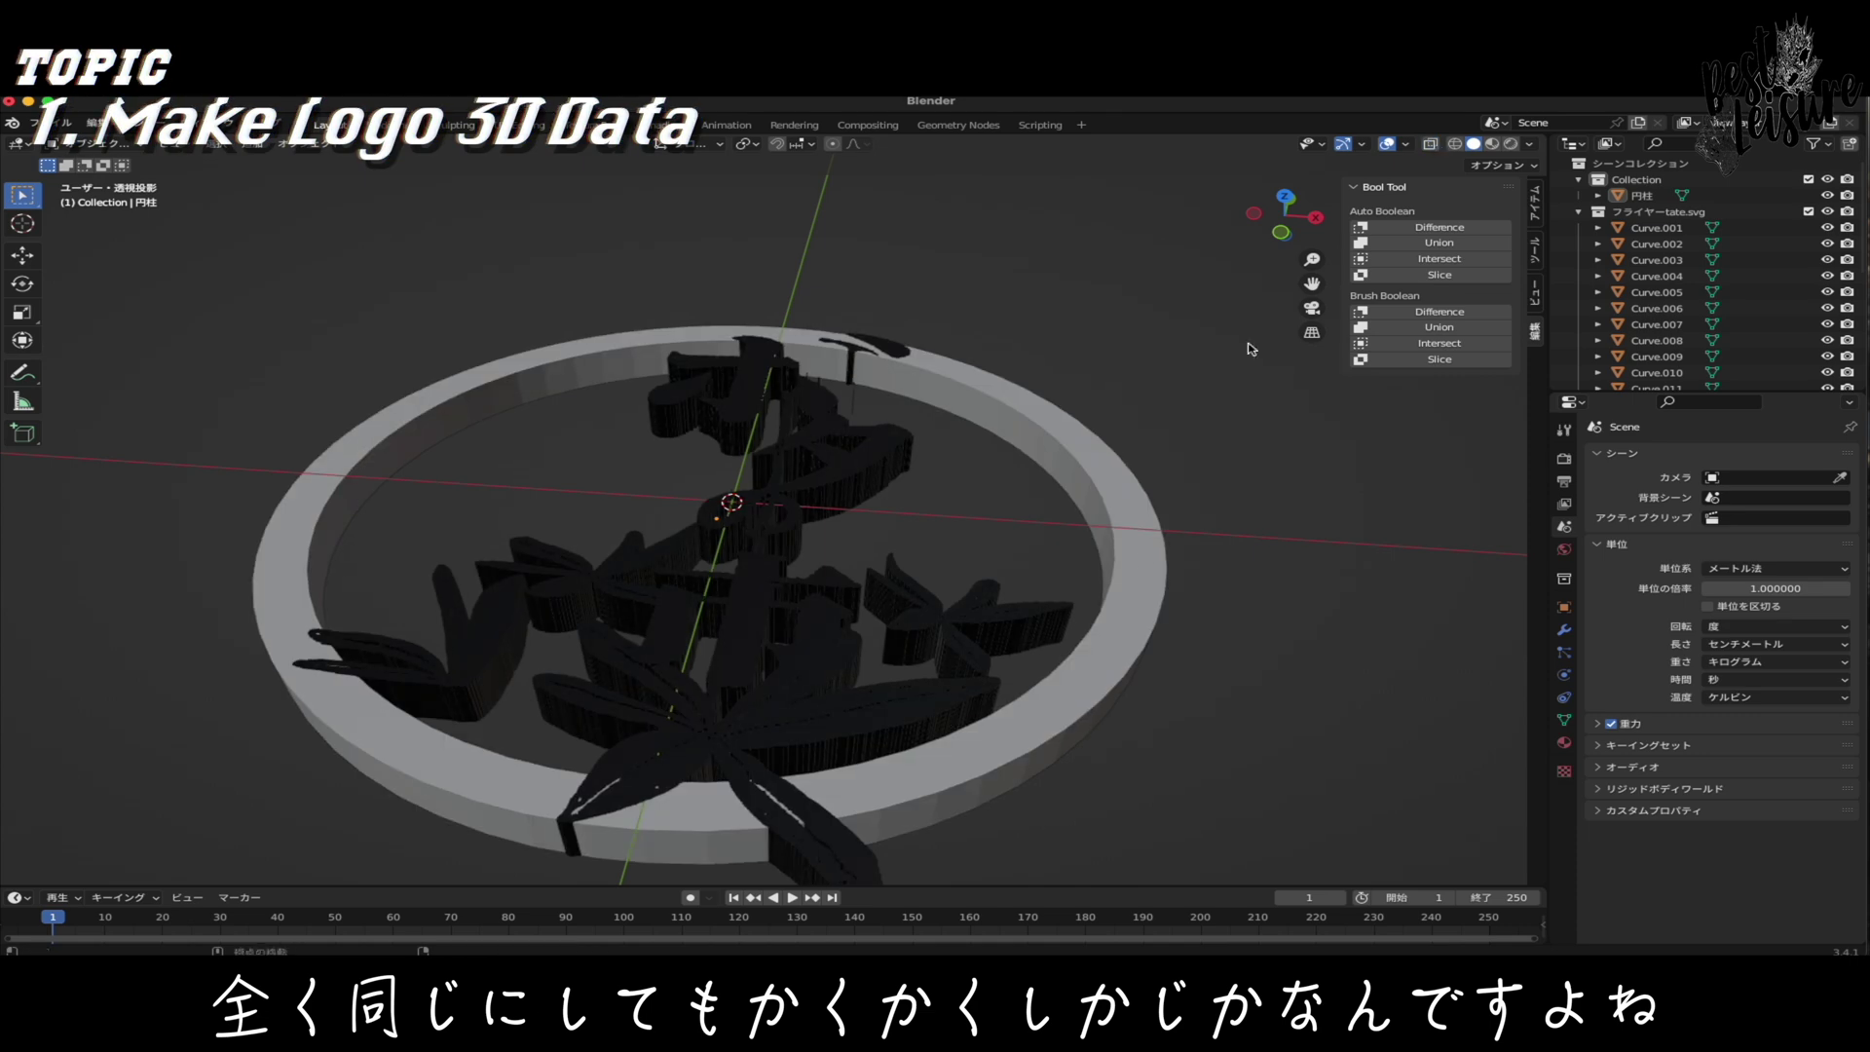
scroll(1130, 605, "down", 3)
middle_click_drag(1154, 416, 1152, 495)
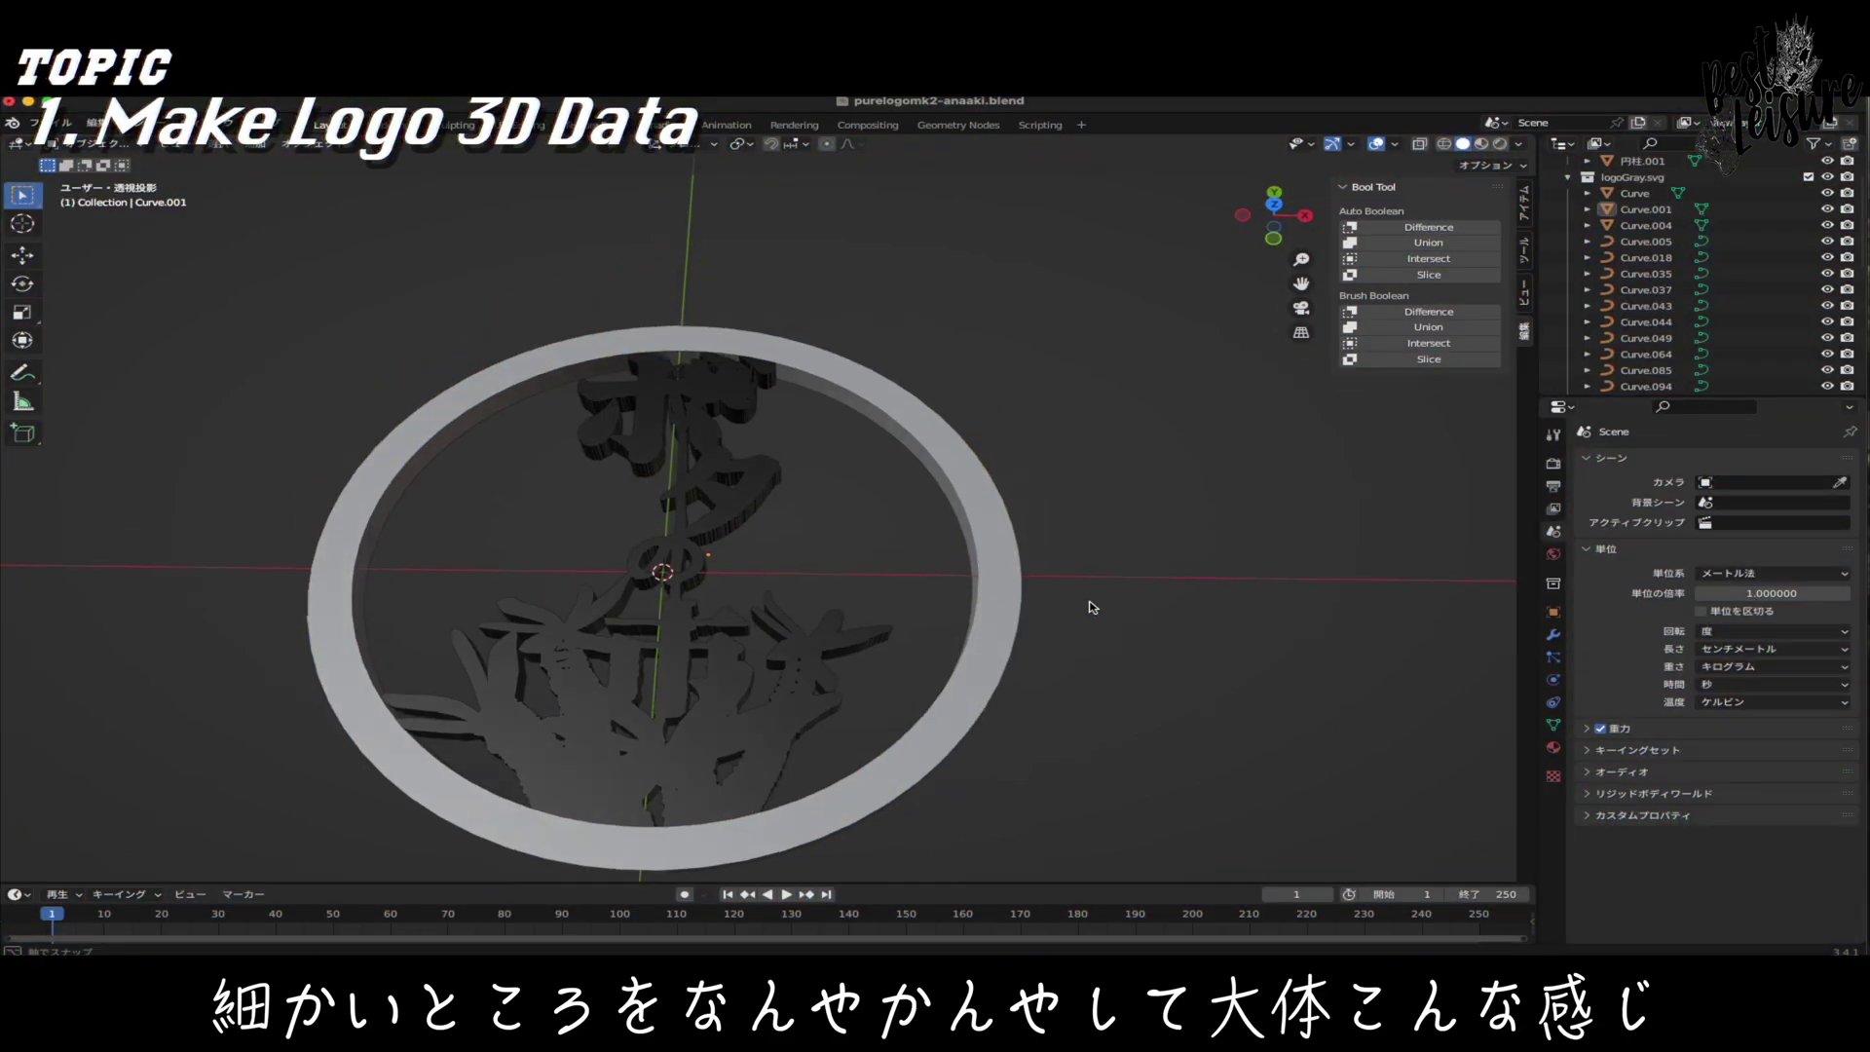
- Select the ring and all logo pieces, join them into one object and deselect it
scroll(1093, 607, "down", 2)
left_click_drag(1083, 803, 301, 298)
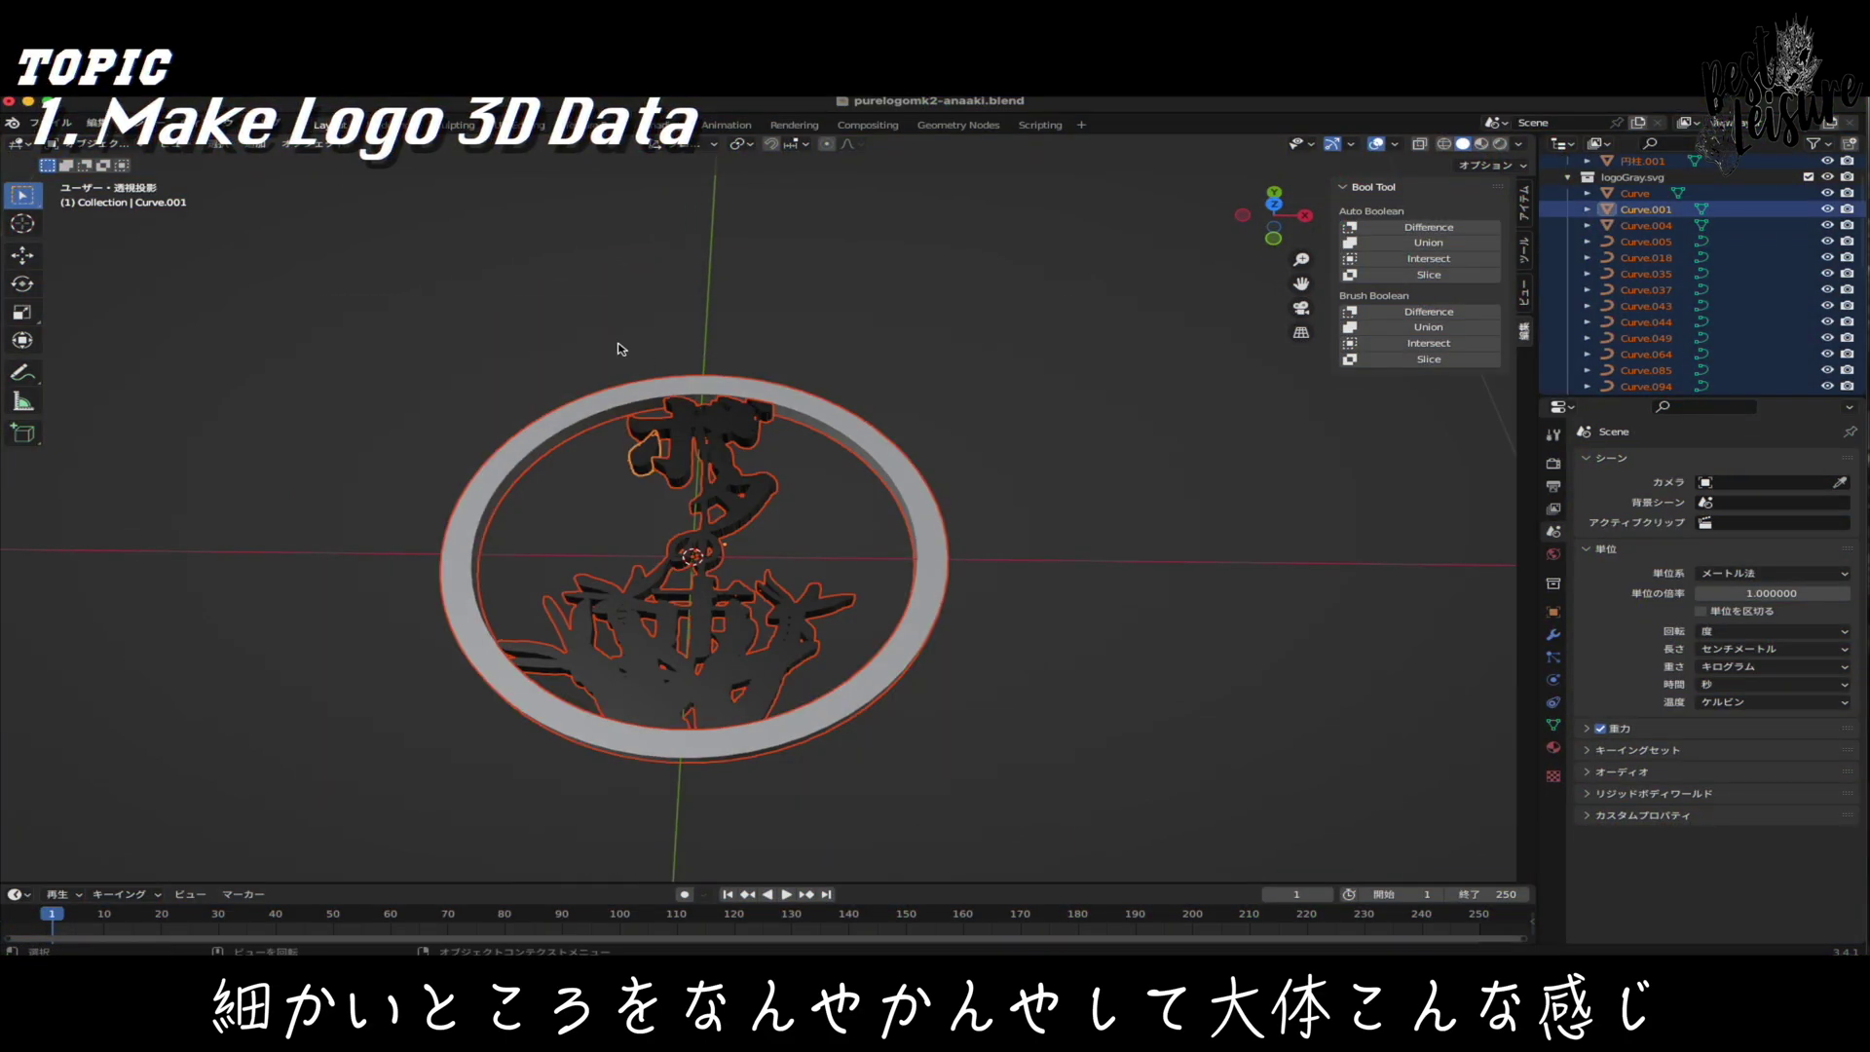
right_click(770, 407)
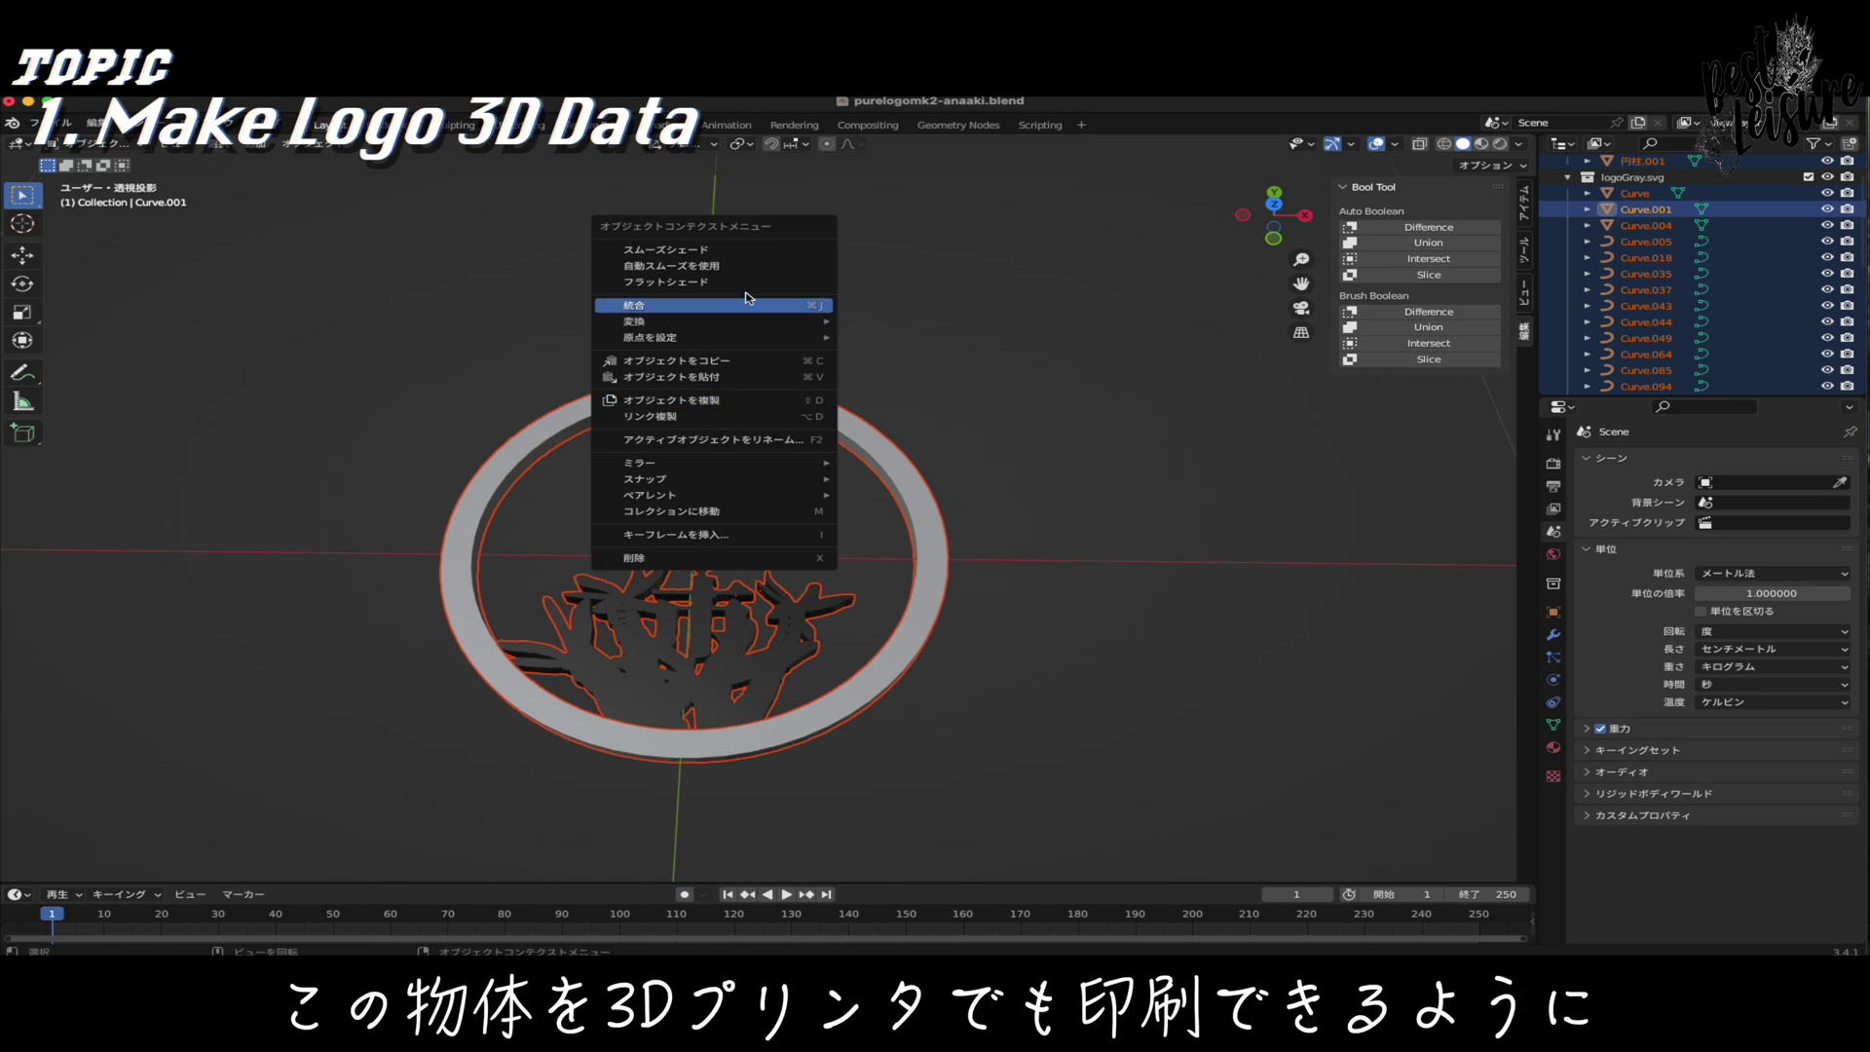
left_click(749, 308)
scroll(820, 551, "up", 2)
middle_click_drag(820, 580, 945, 551)
left_click(792, 571)
- Export the joined logo and ring as the STL file purelogomk2.stl
left_click(48, 122)
mouse_move(161, 357)
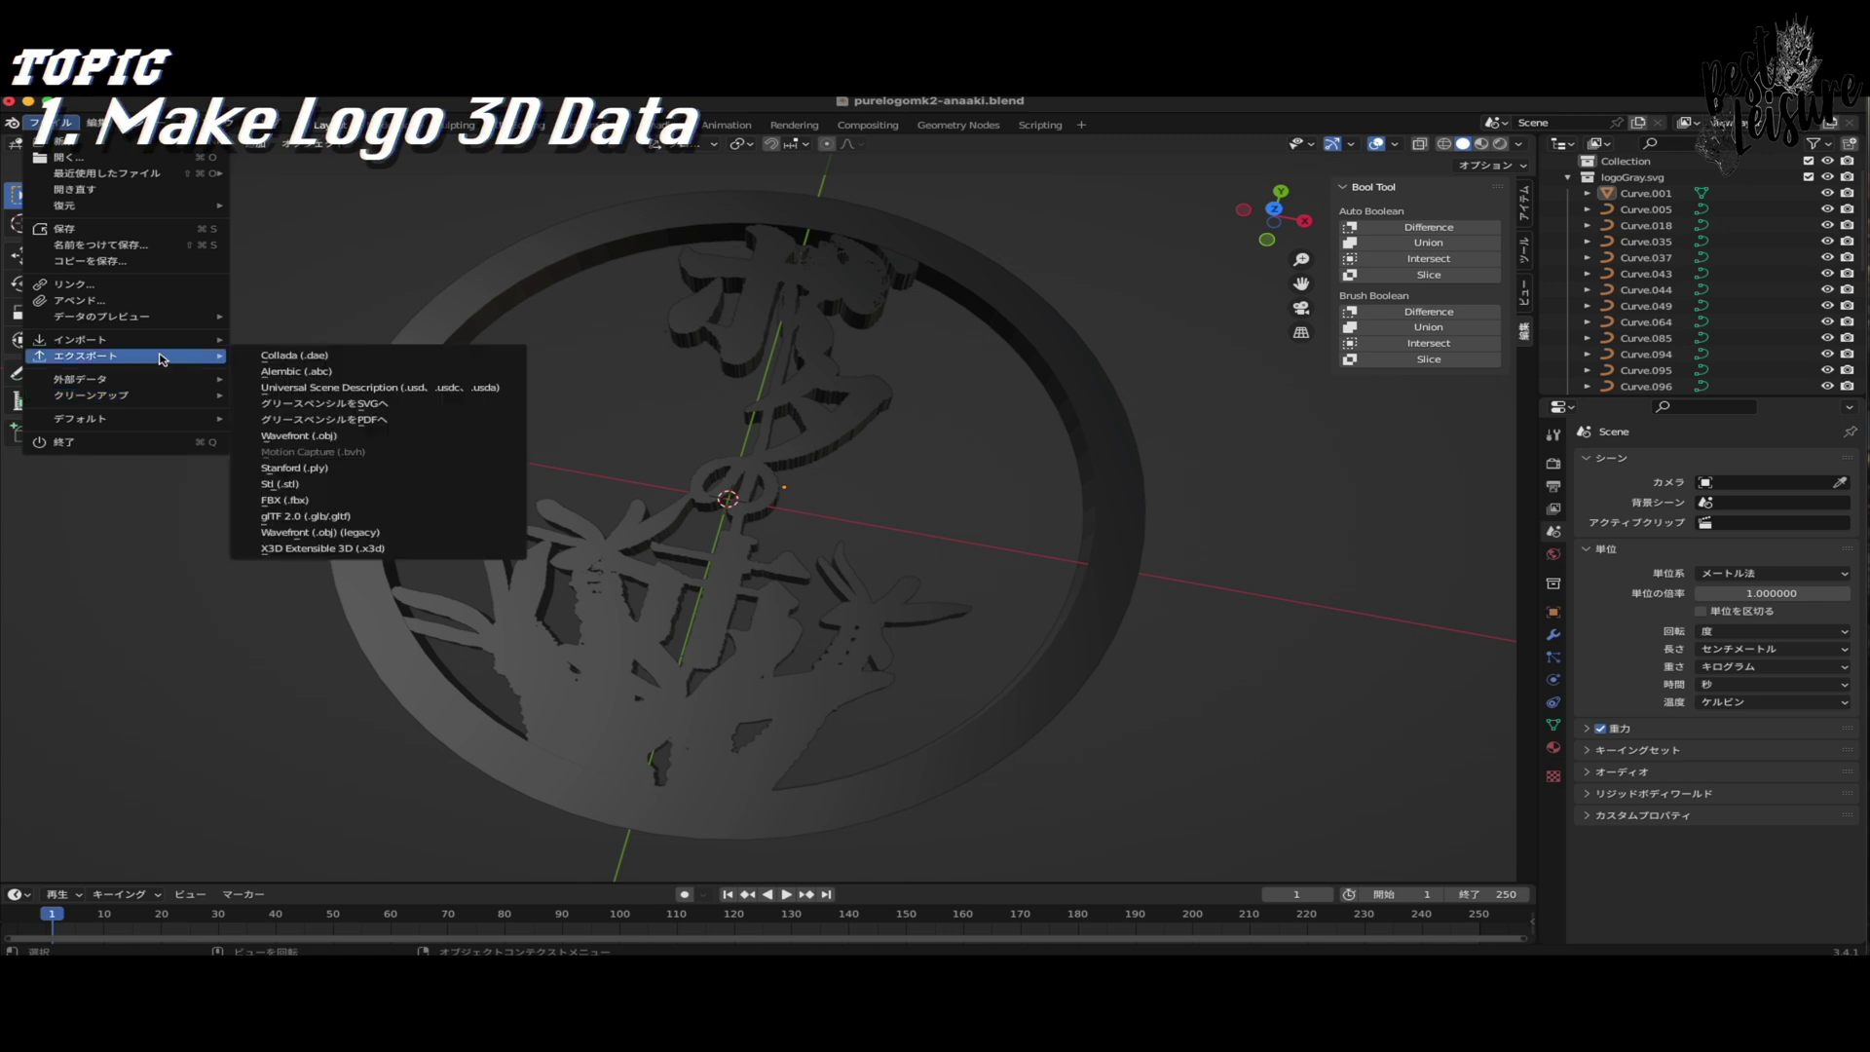
left_click(382, 483)
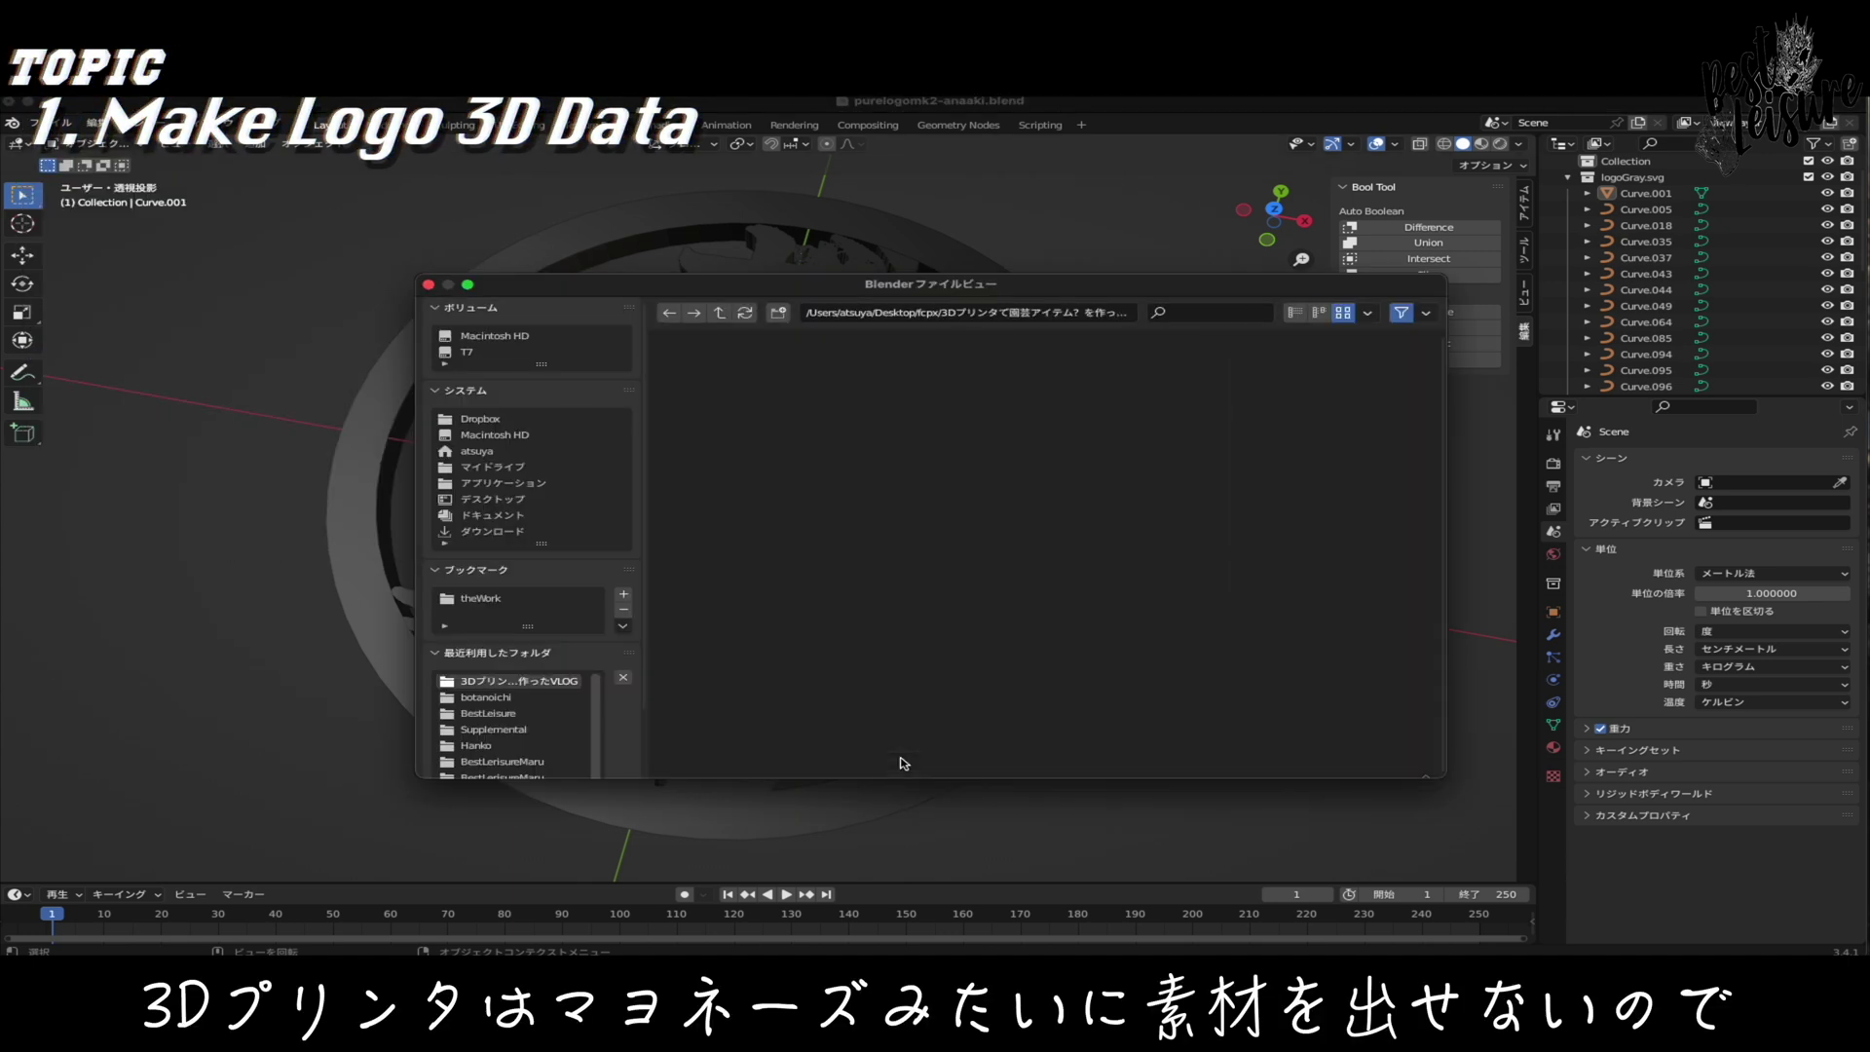
key("Return")
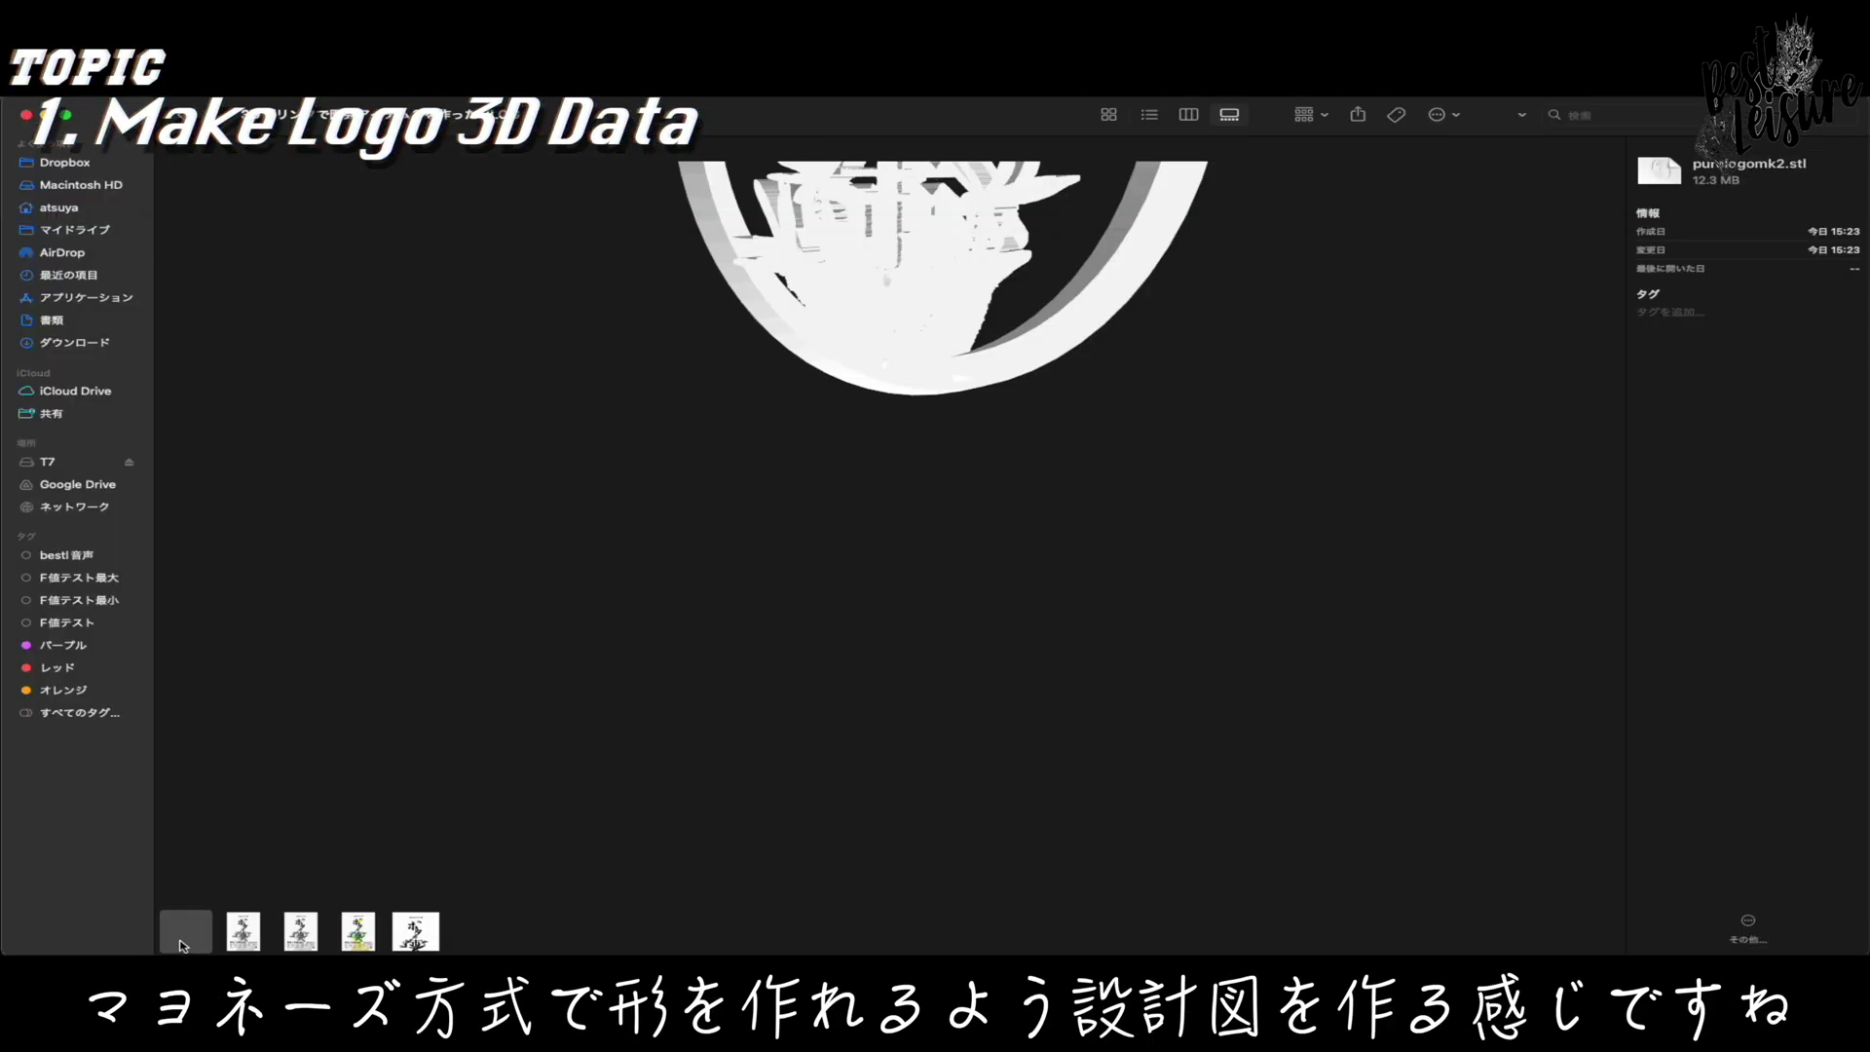
- Preview the exported purelogomk2.stl in Finder and load it onto the build plate in UltiMaker Cura
double_click(181, 945)
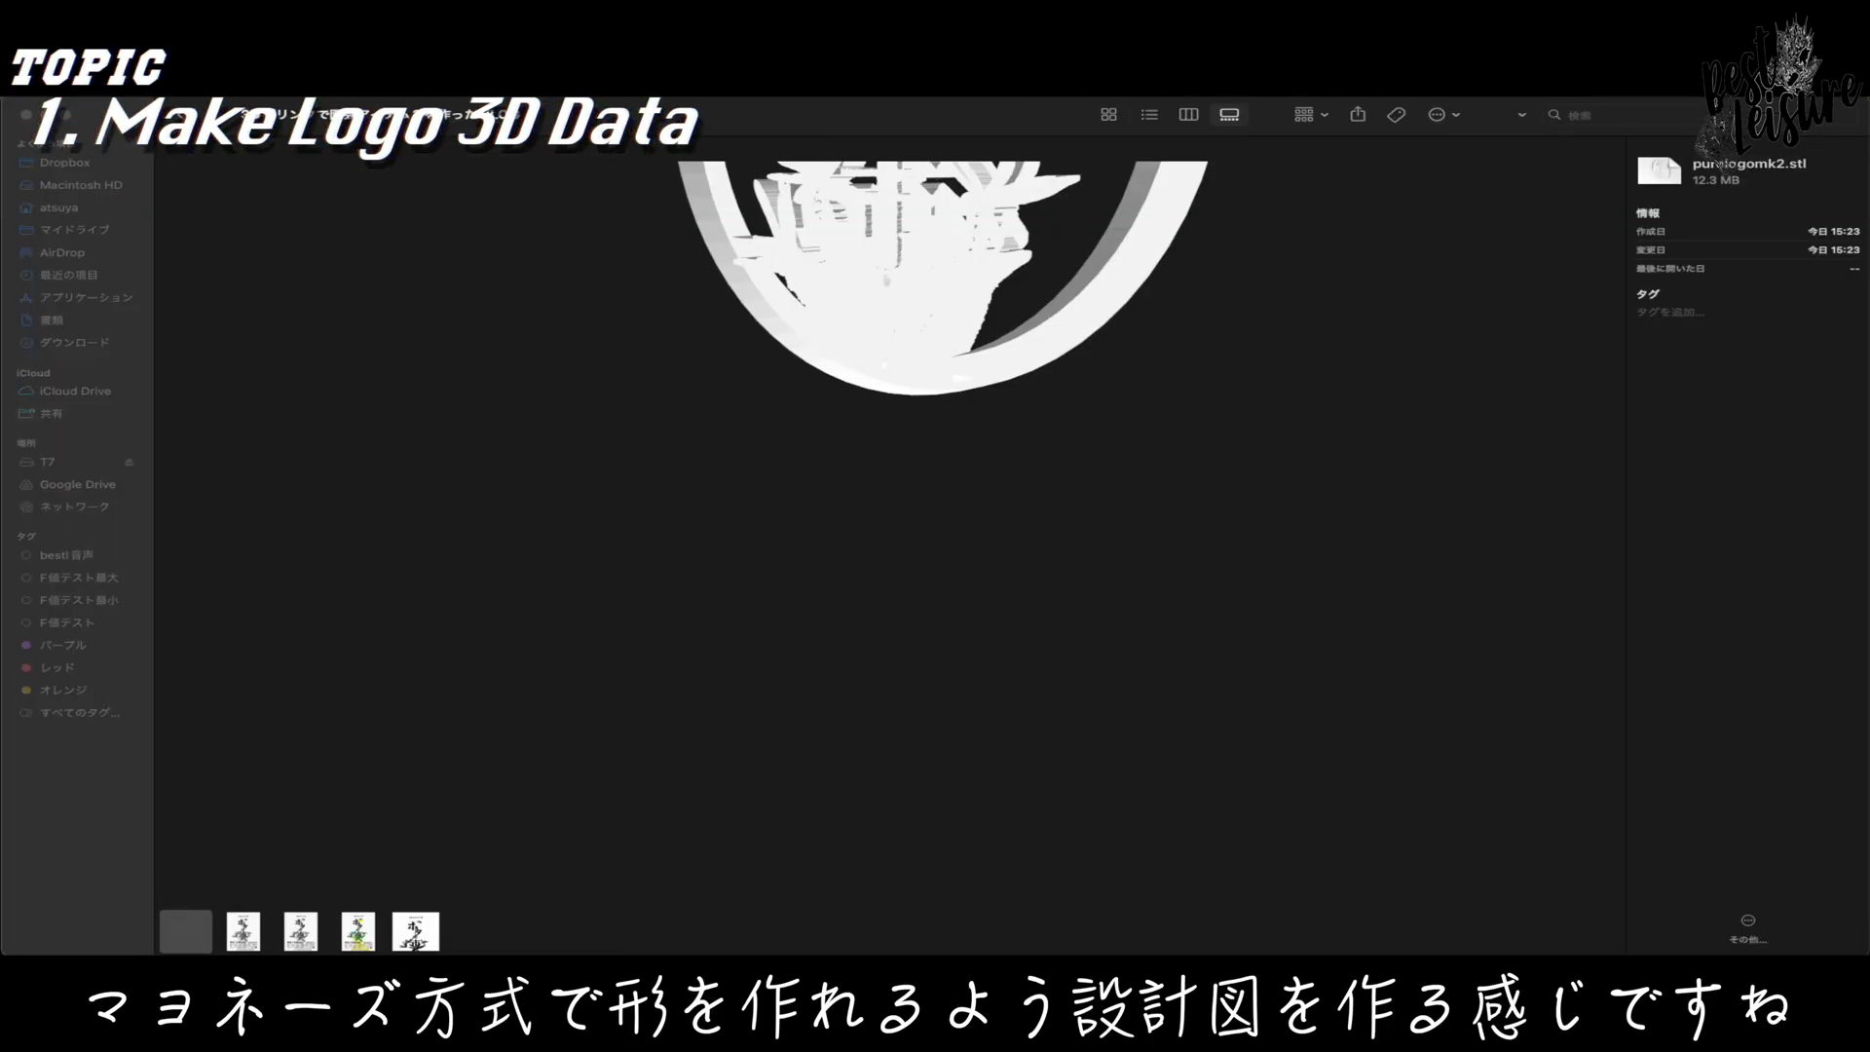
key("space")
mouse_move(807, 495)
left_mouse_down()
mouse_move(813, 545)
mouse_move(810, 506)
left_mouse_up()
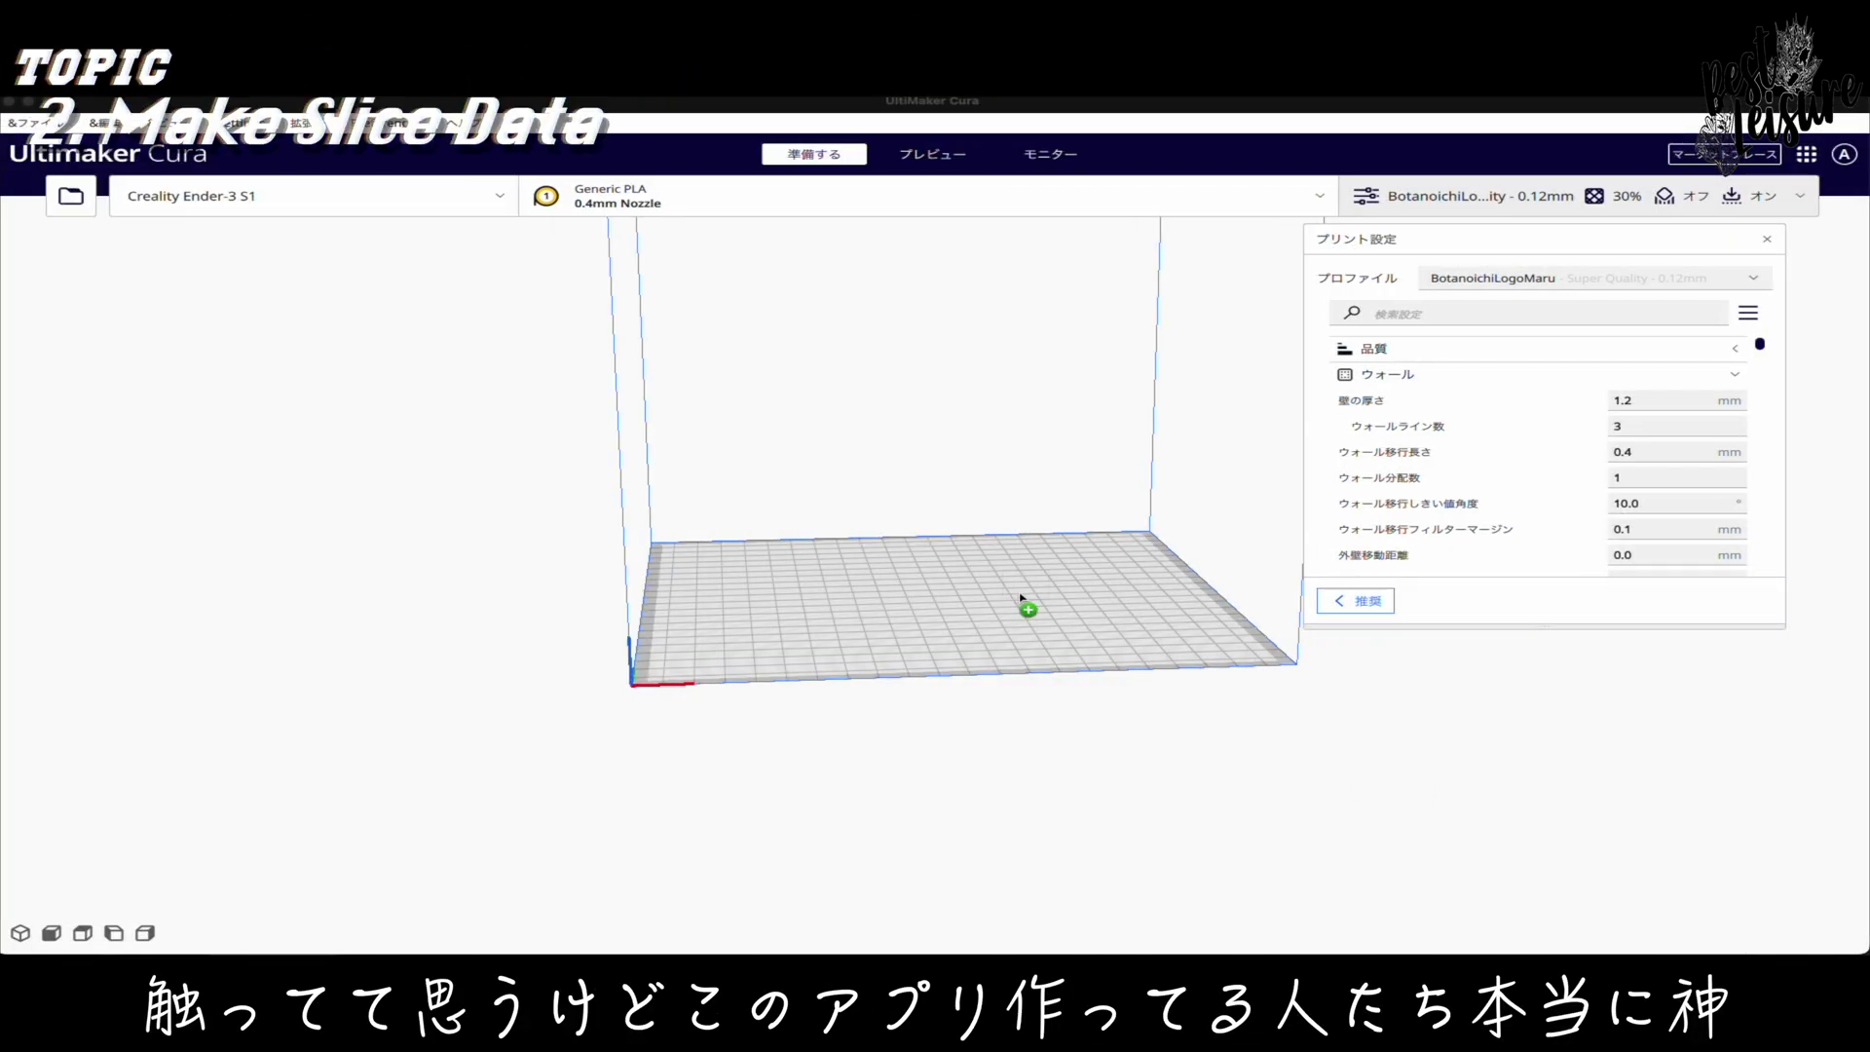
left_click_drag(1020, 597, 1013, 592)
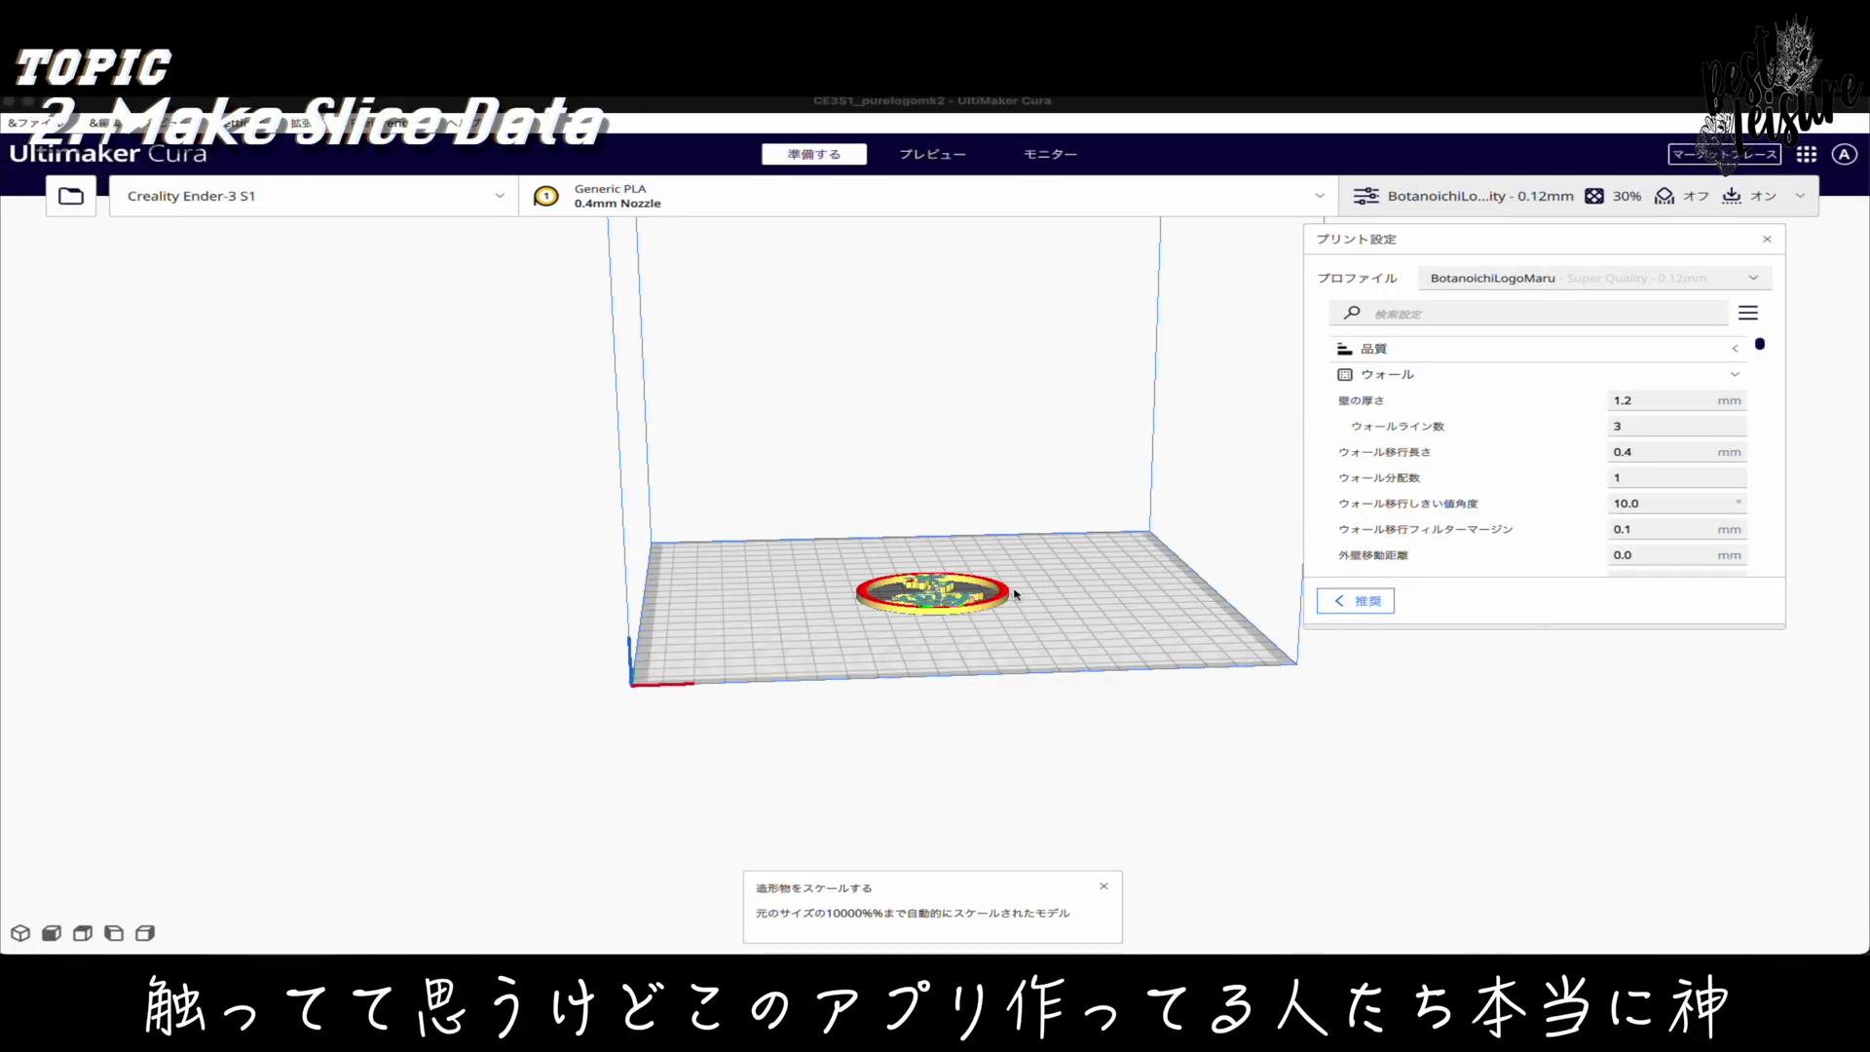
- Scale the logo model proportionally to 82 mm in X and Y
right_click_drag(974, 779, 953, 825)
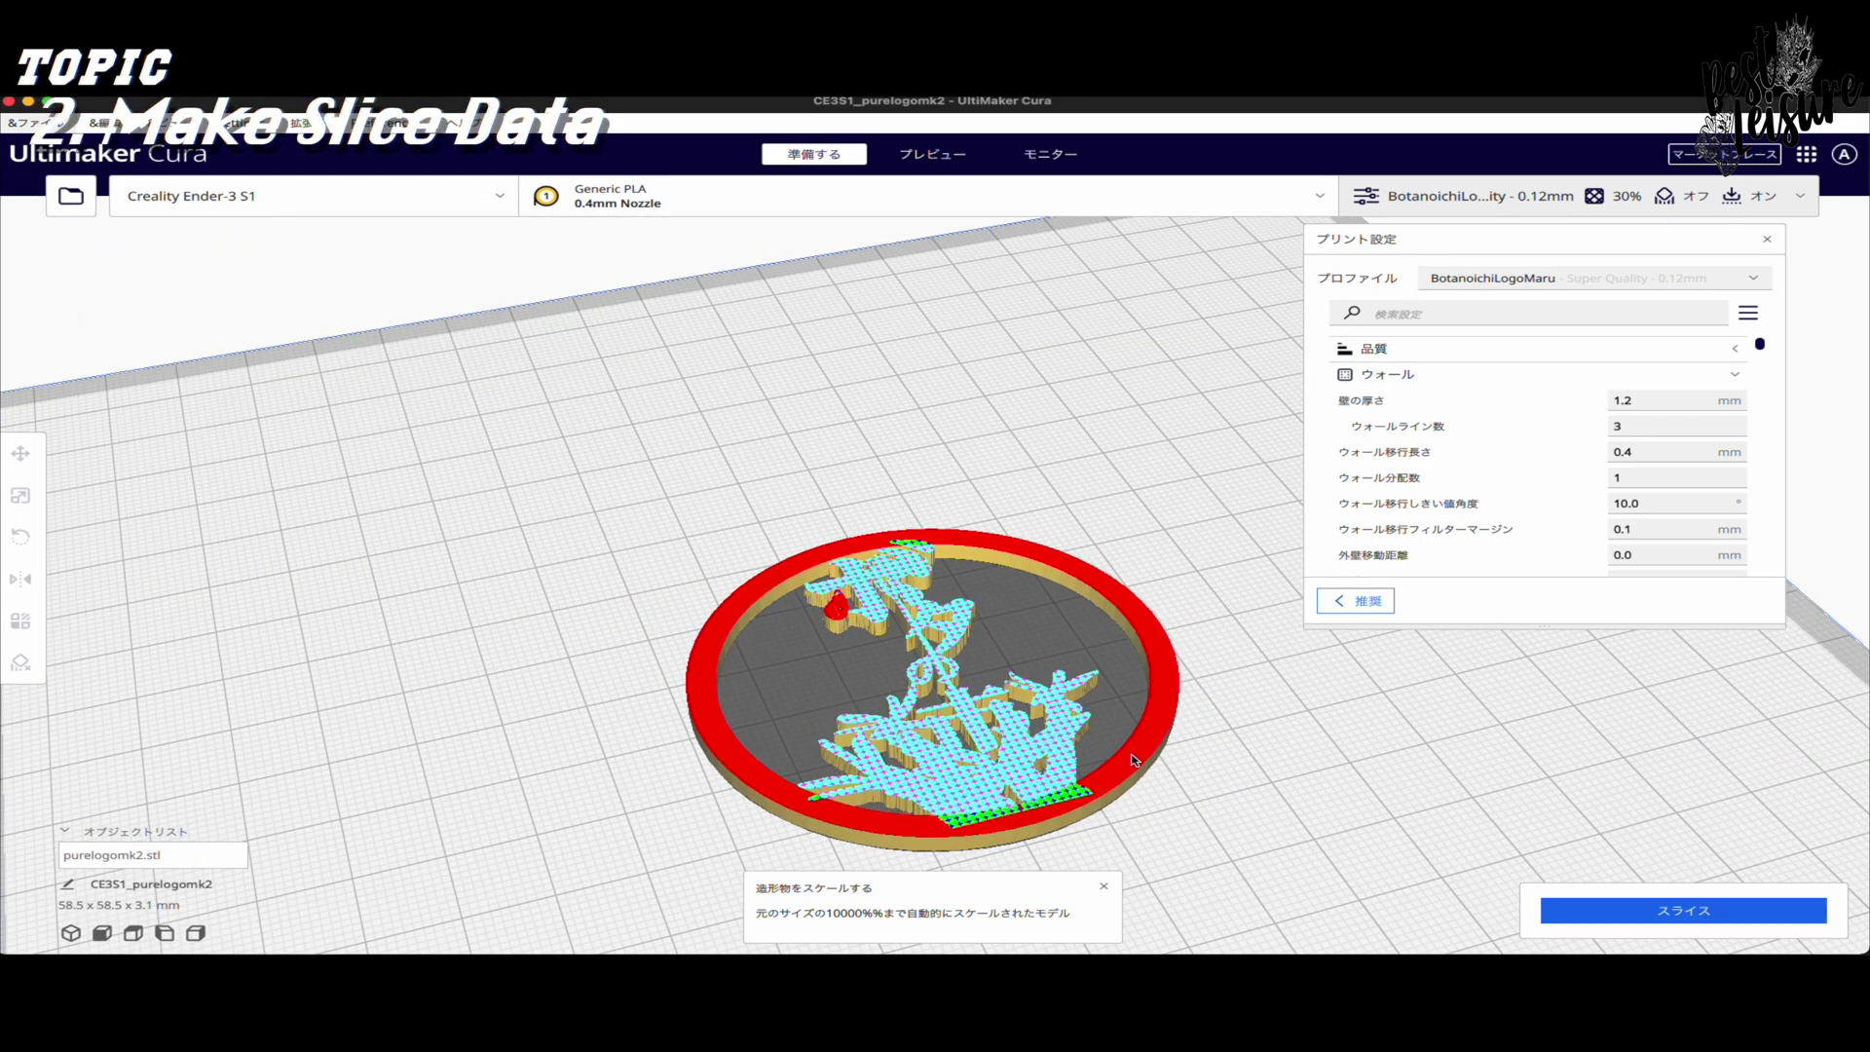
middle_click_drag(964, 813, 885, 777)
scroll(885, 777, "up", 2)
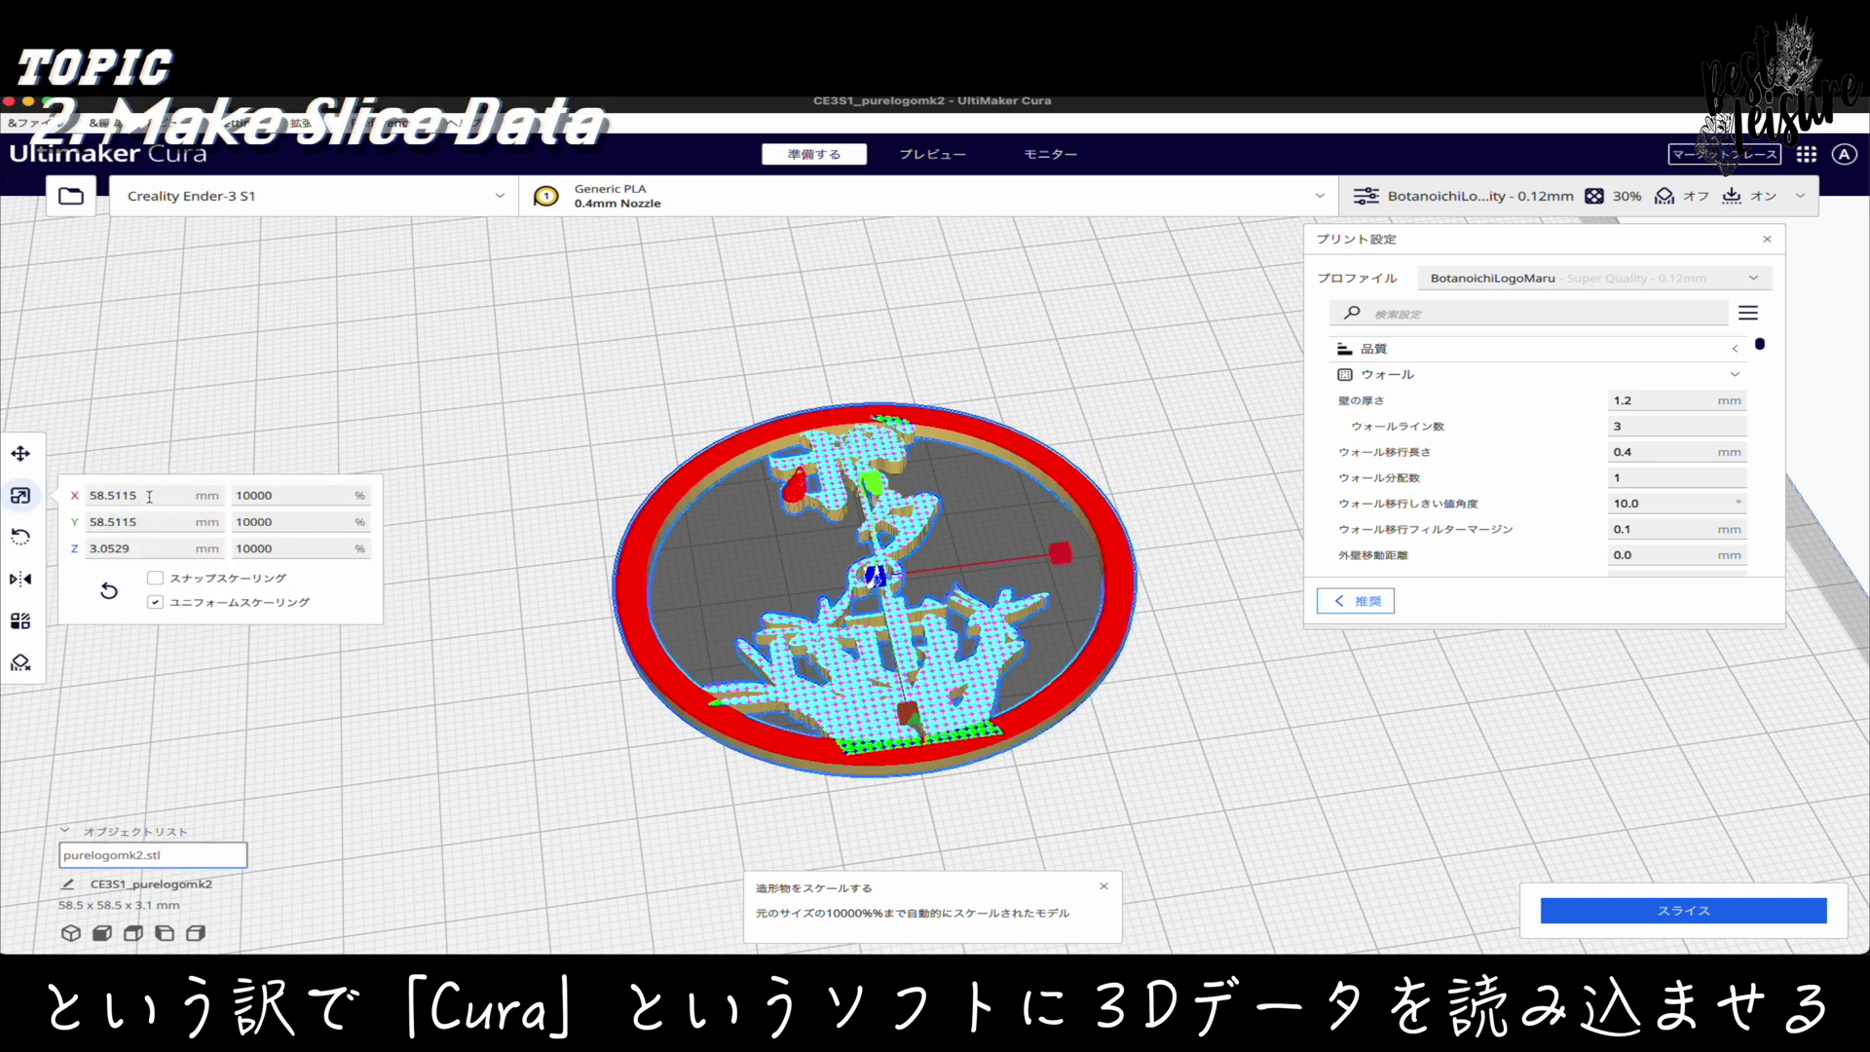
left_click(155, 496)
key("Return")
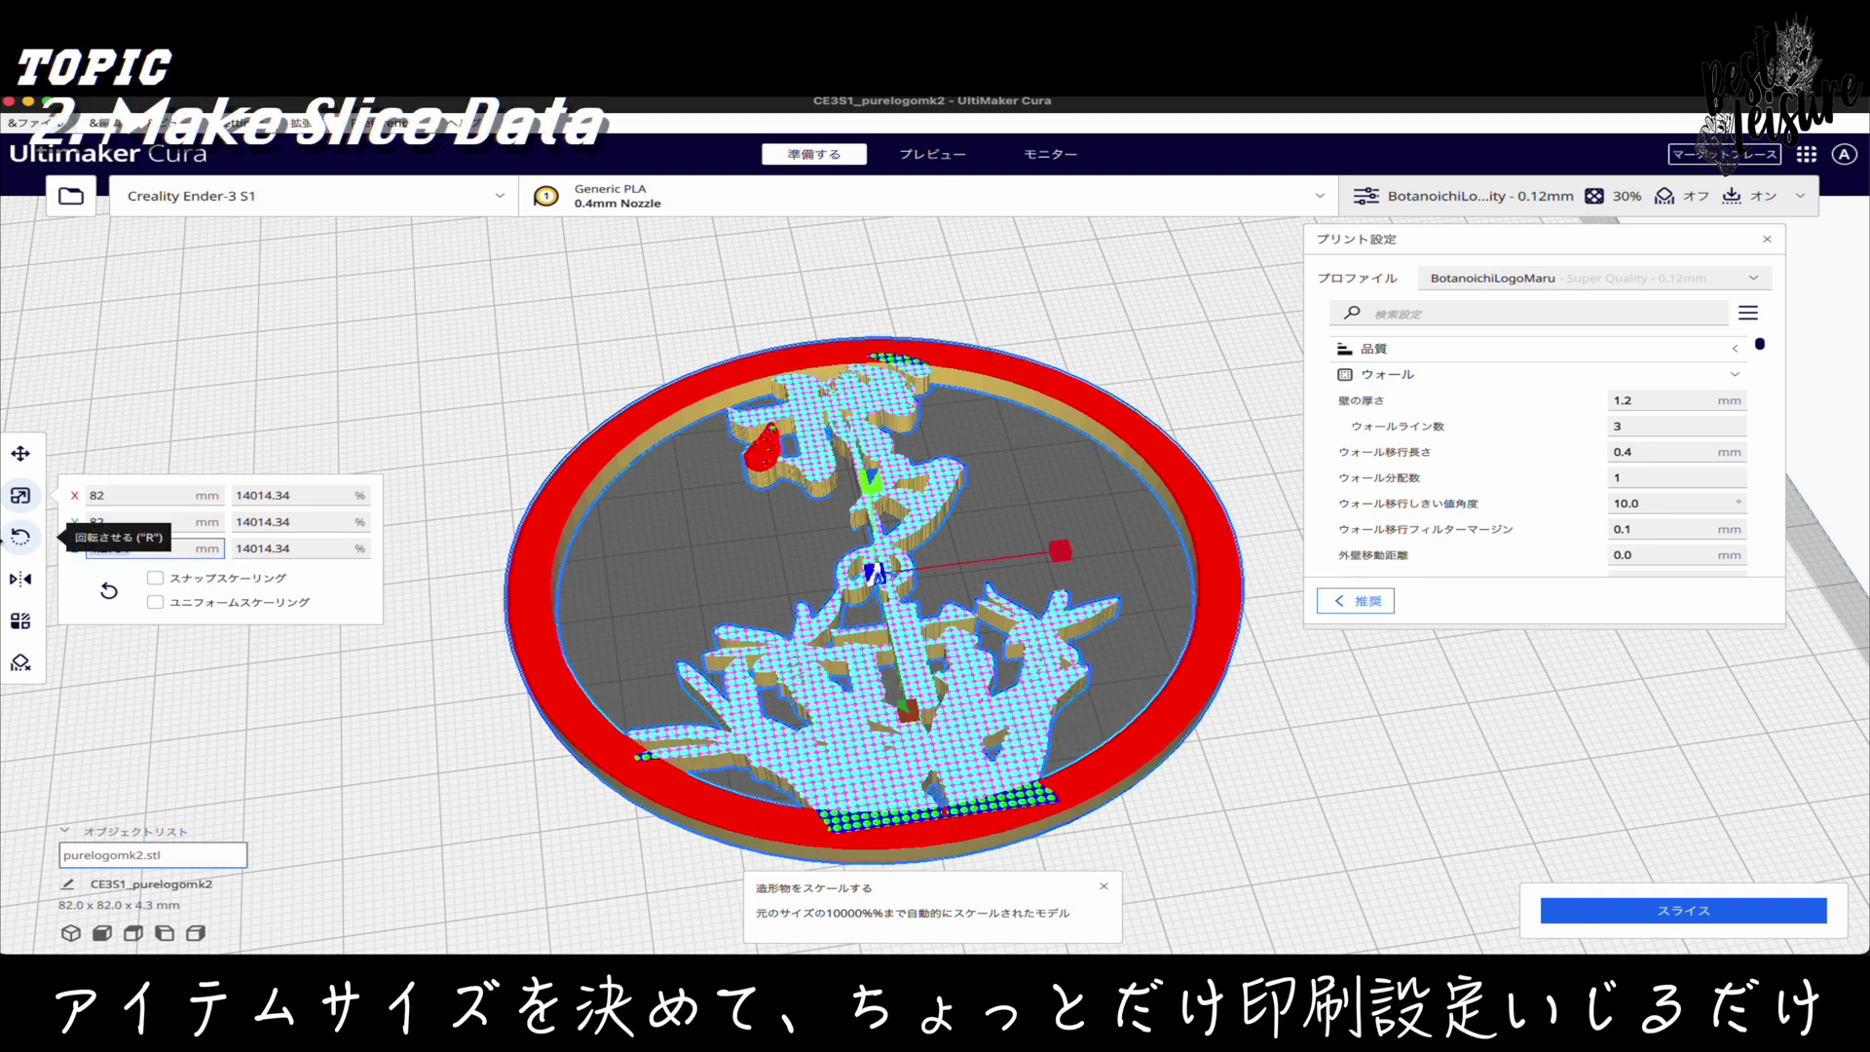
- Set the logo model's Z height to 9 mm without changing its other dimensions, and deselect it
key("Return")
left_click(438, 721)
right_click_drag(857, 745, 952, 682)
- Set the infill density to 50% in the custom print settings
left_click_drag(1759, 345, 1780, 409)
left_click(1722, 421)
key("Left")
key("Left")
key("Left")
key("BackSpace")
type("5")
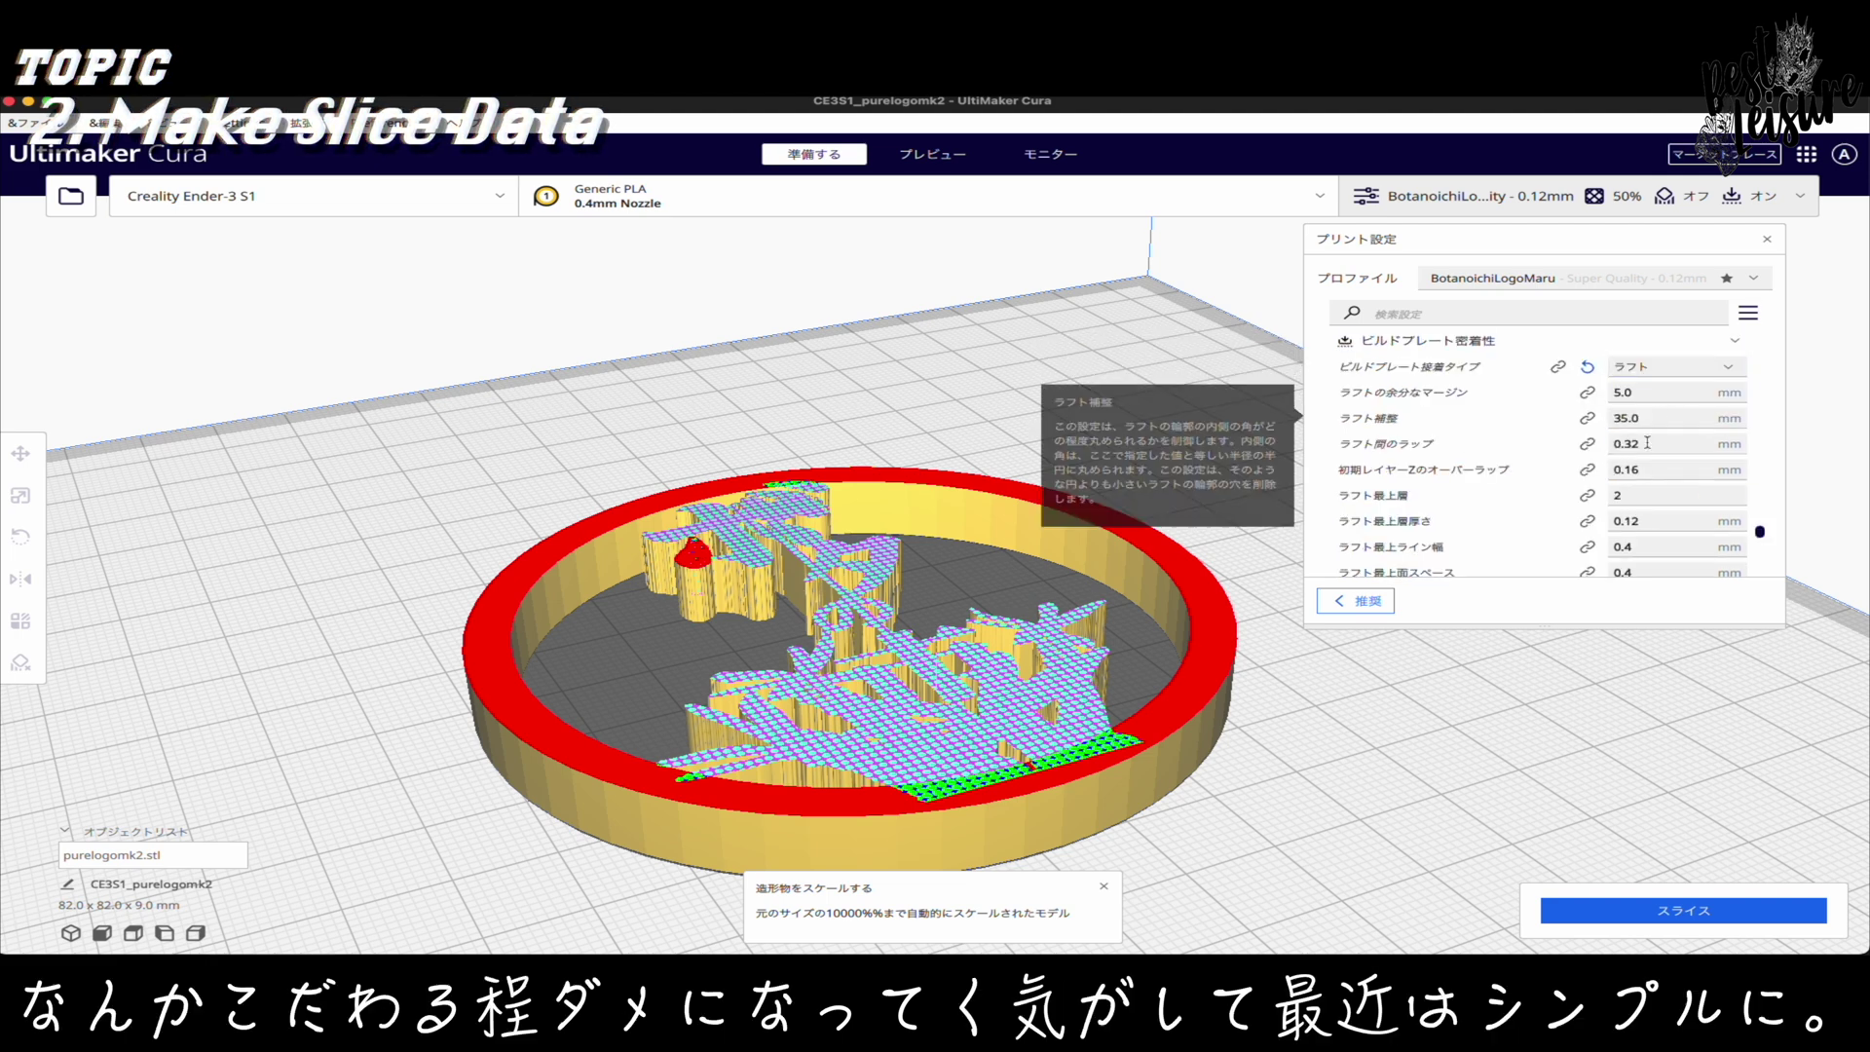
- Slice the logo model and open the layer preview to inspect the sliced result with its raft
left_click(1657, 913)
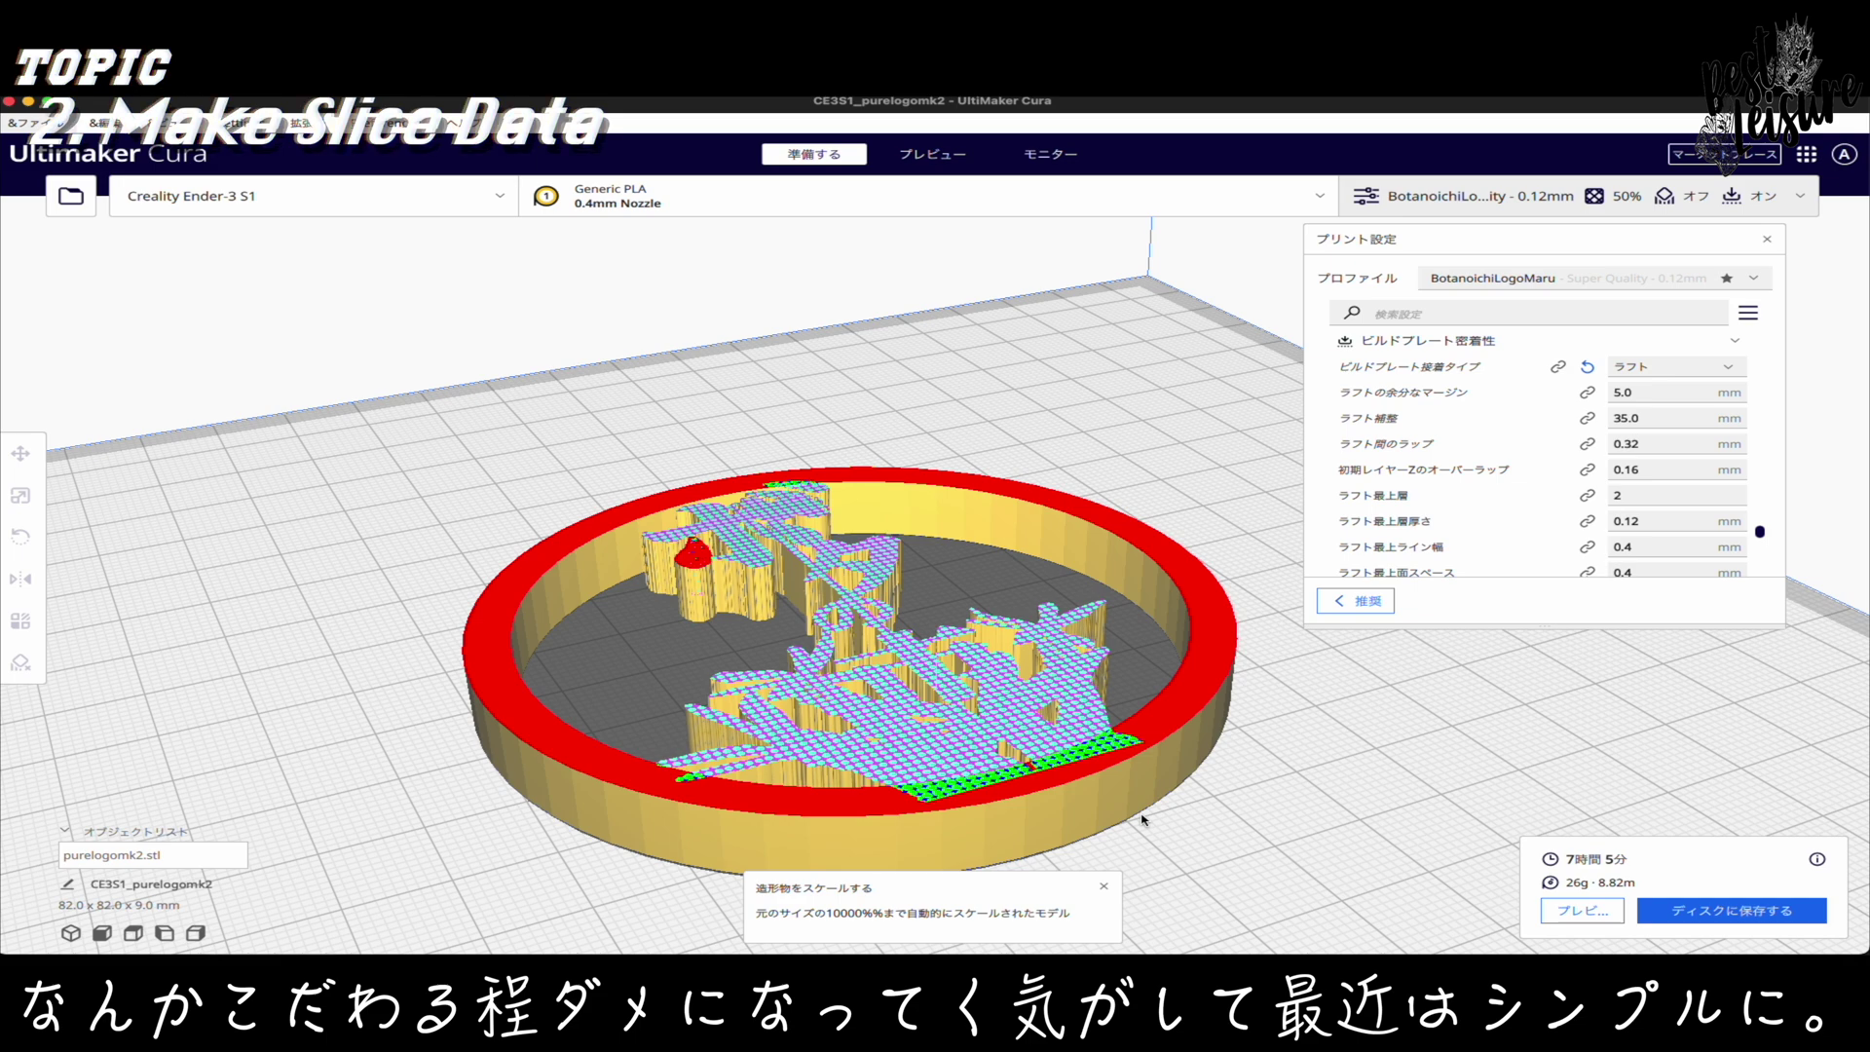
left_click(1581, 910)
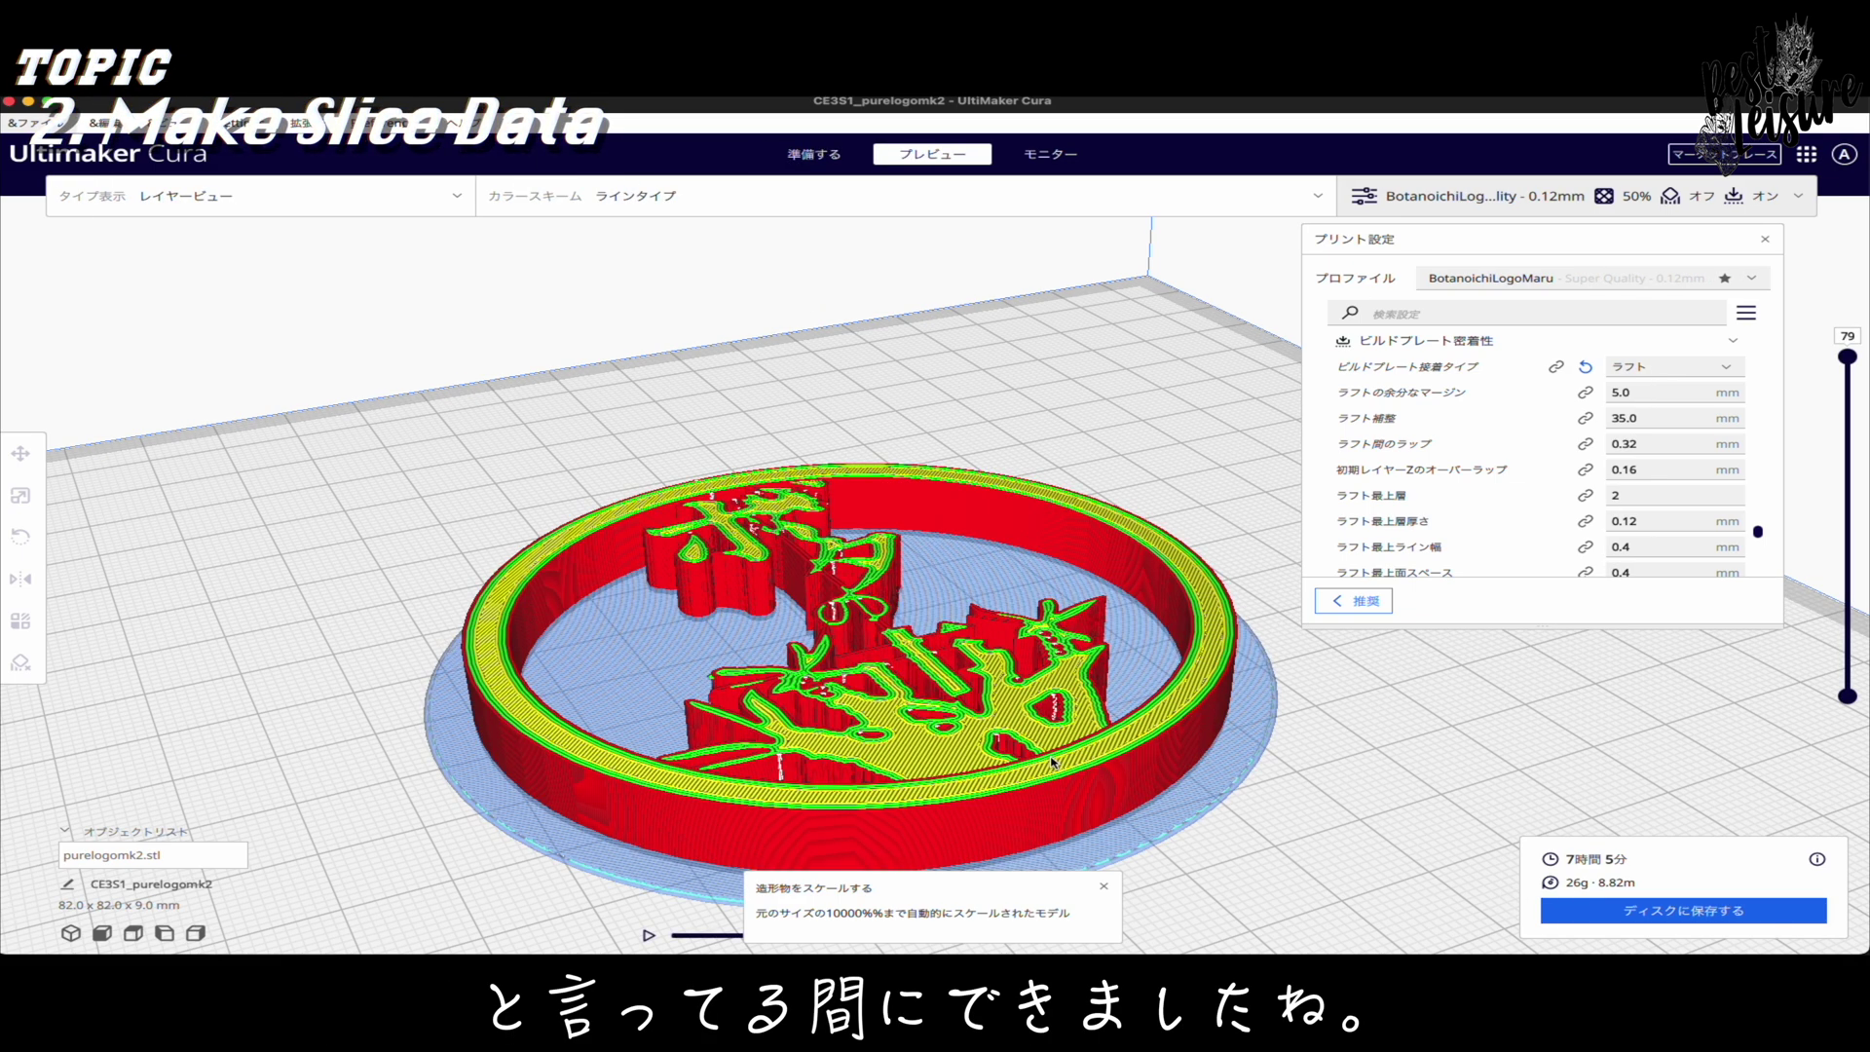
right_click_drag(1058, 581, 1000, 651)
mouse_move(1847, 356)
left_mouse_down()
mouse_move(1847, 672)
mouse_move(1830, 679)
mouse_move(1857, 367)
left_mouse_up()
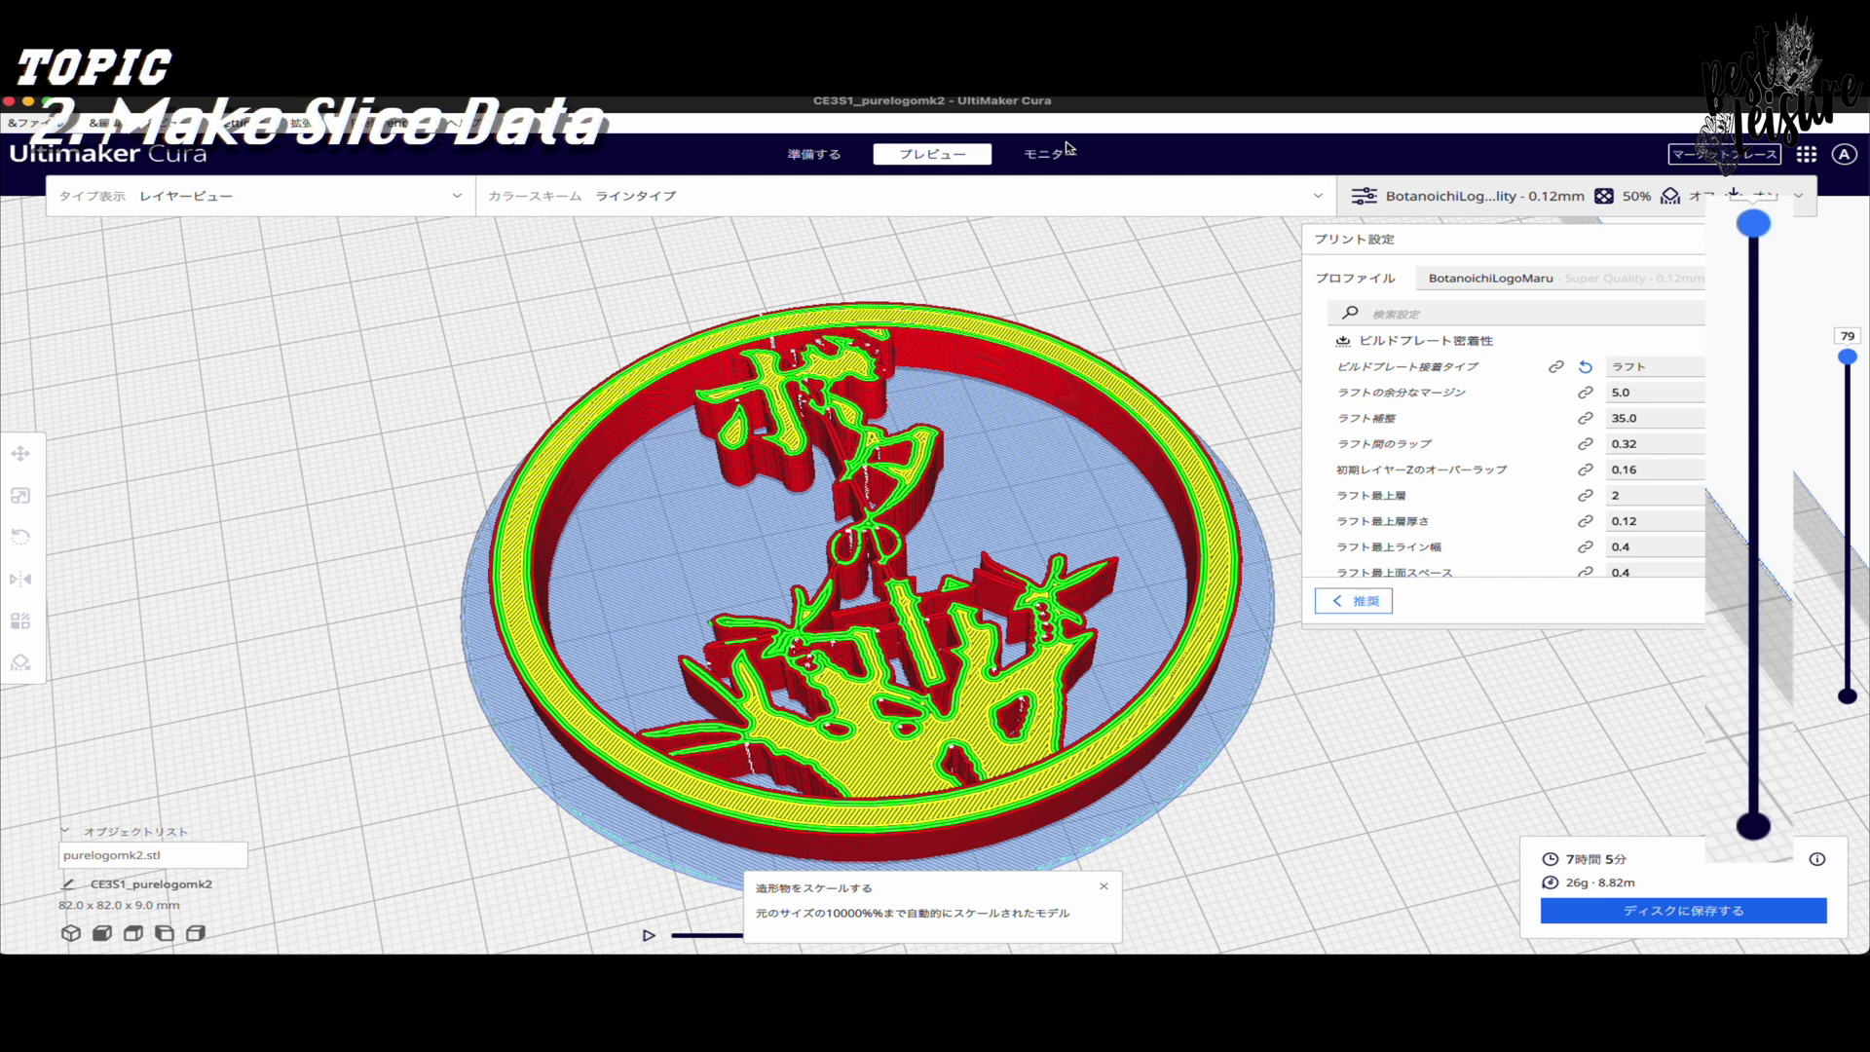
- Play the toolpath simulation of the sliced logo and scrub through the nozzle's path on the upper layers
left_click(648, 935)
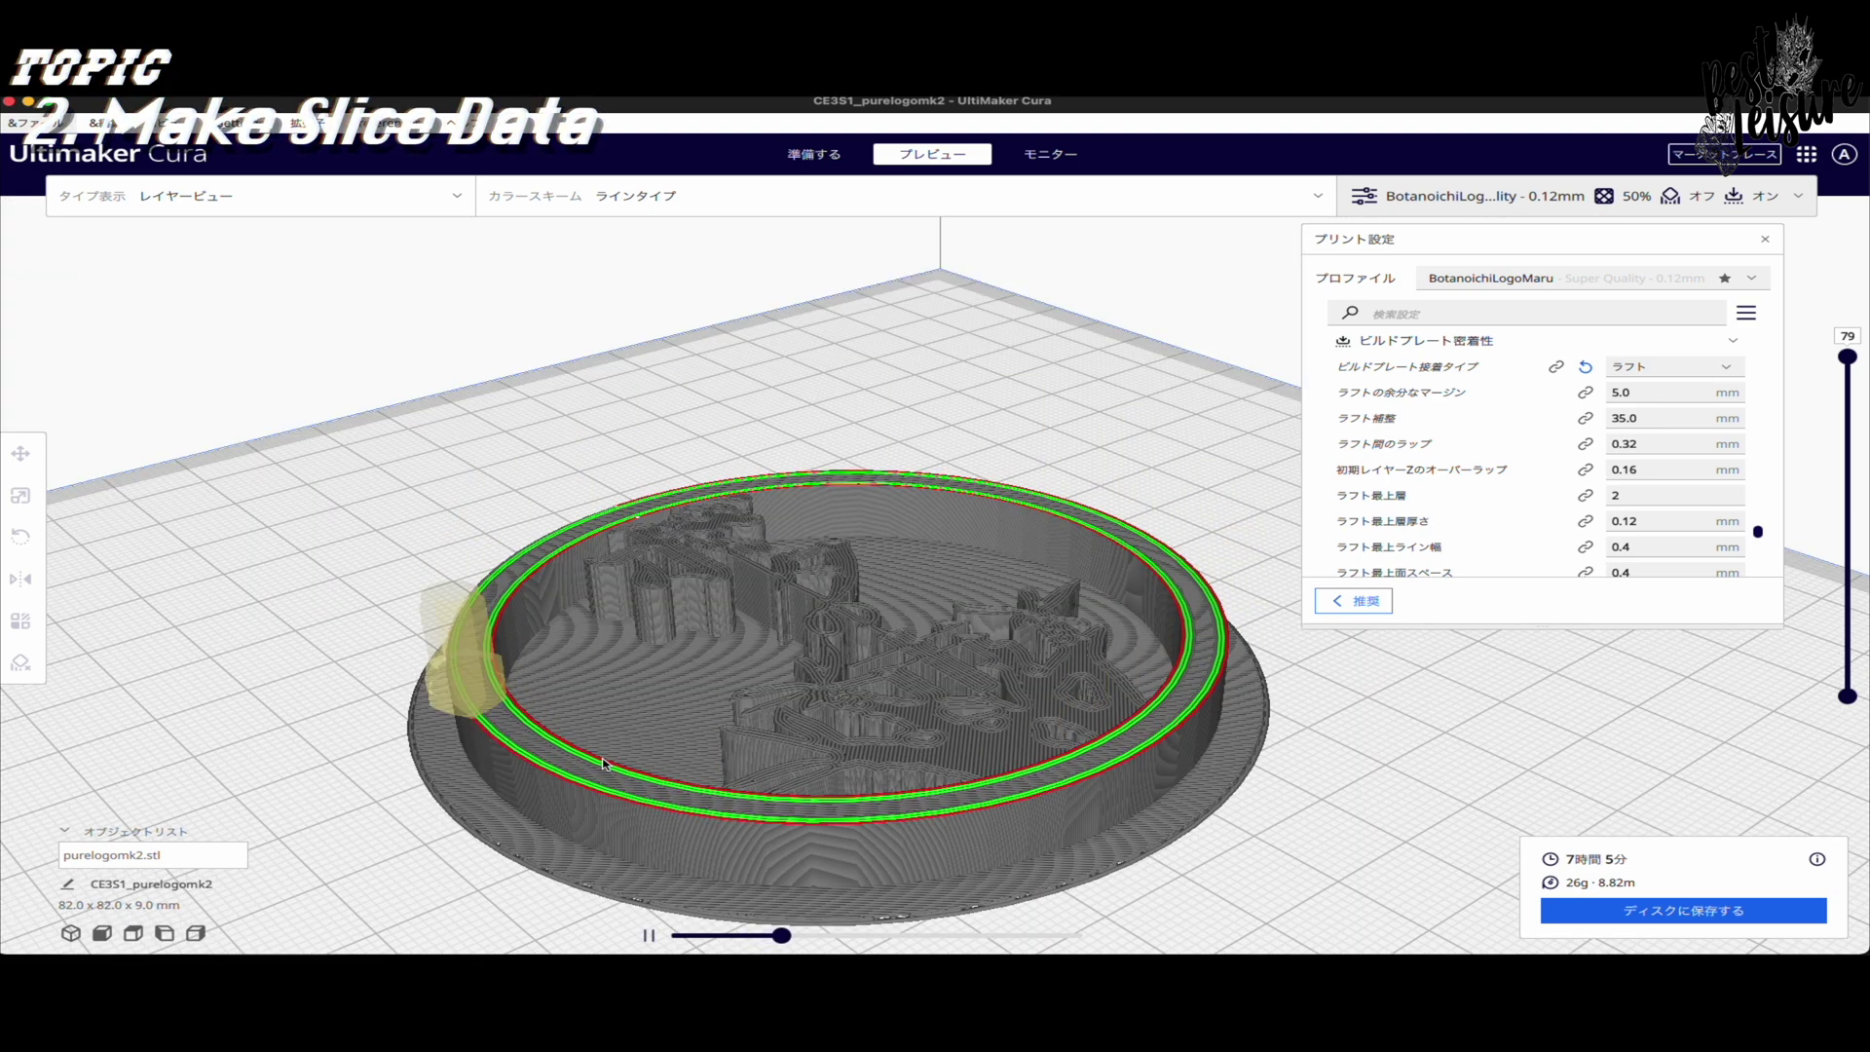
left_click_drag(796, 938, 1088, 940)
left_click_drag(677, 937, 691, 937)
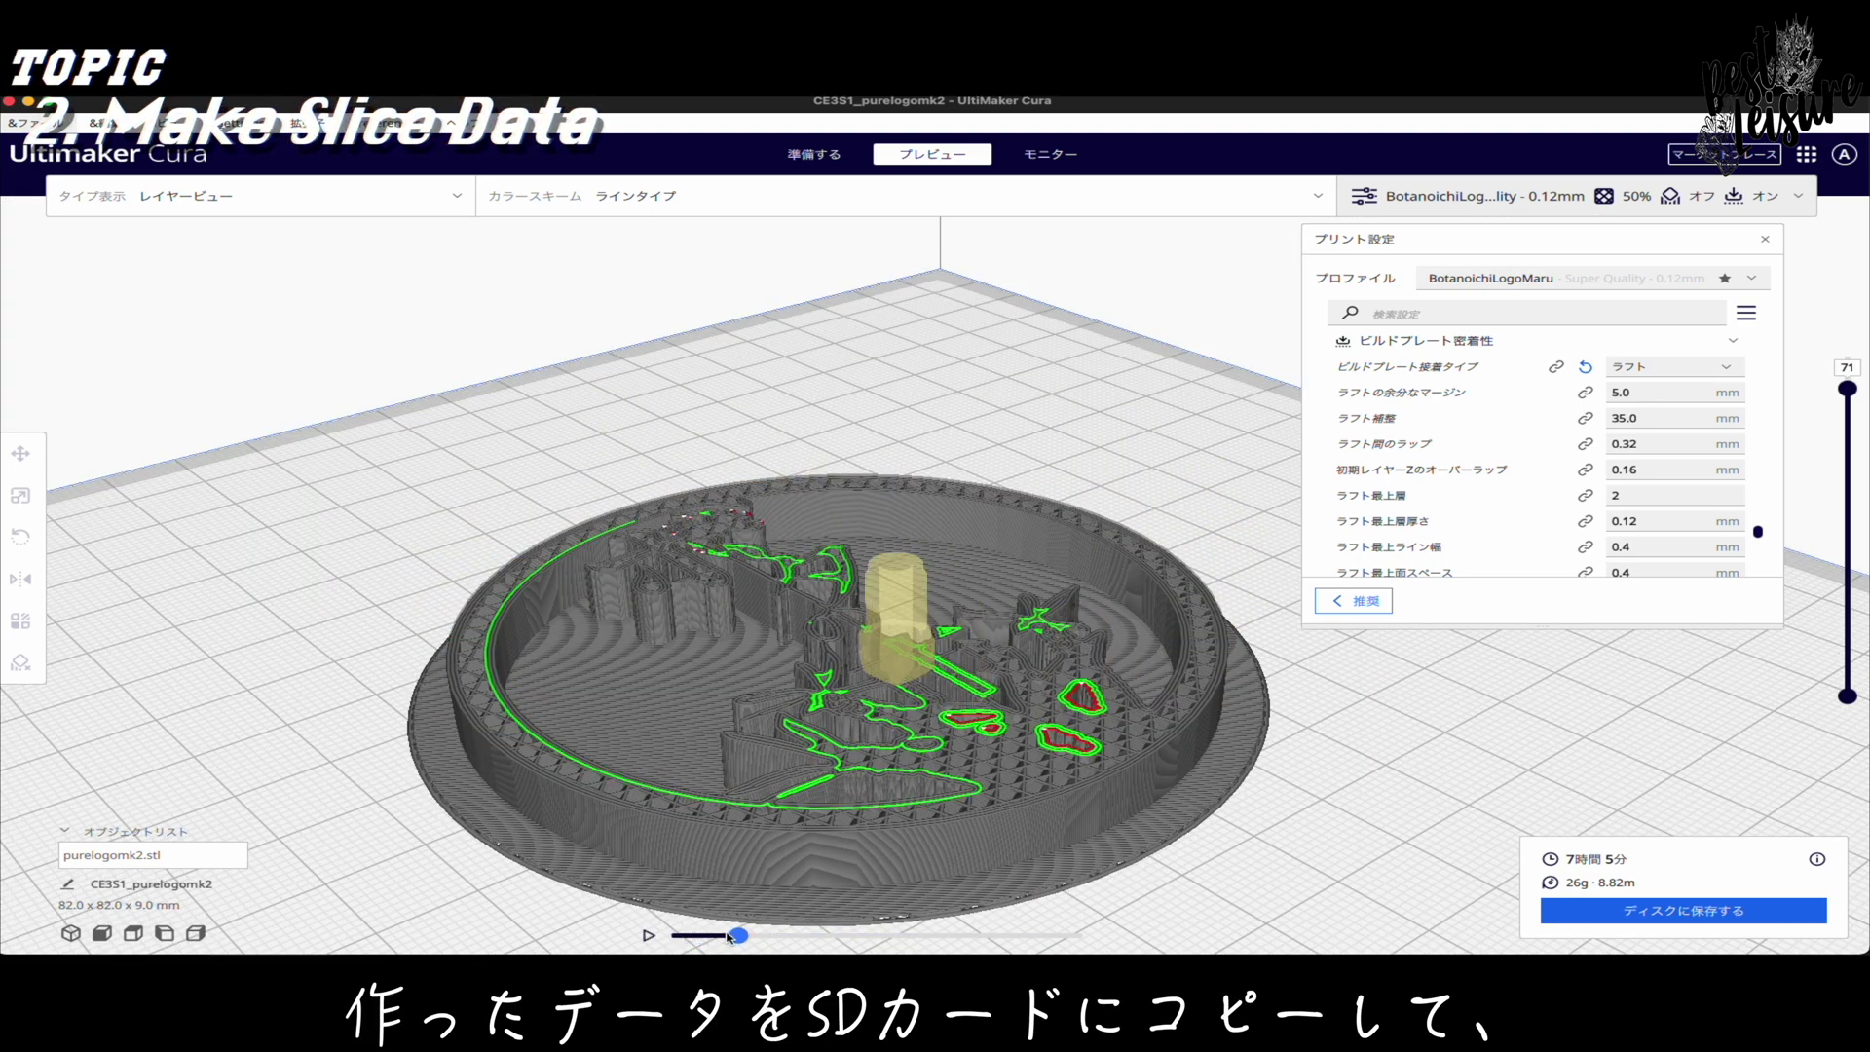
left_click_drag(995, 939, 1061, 937)
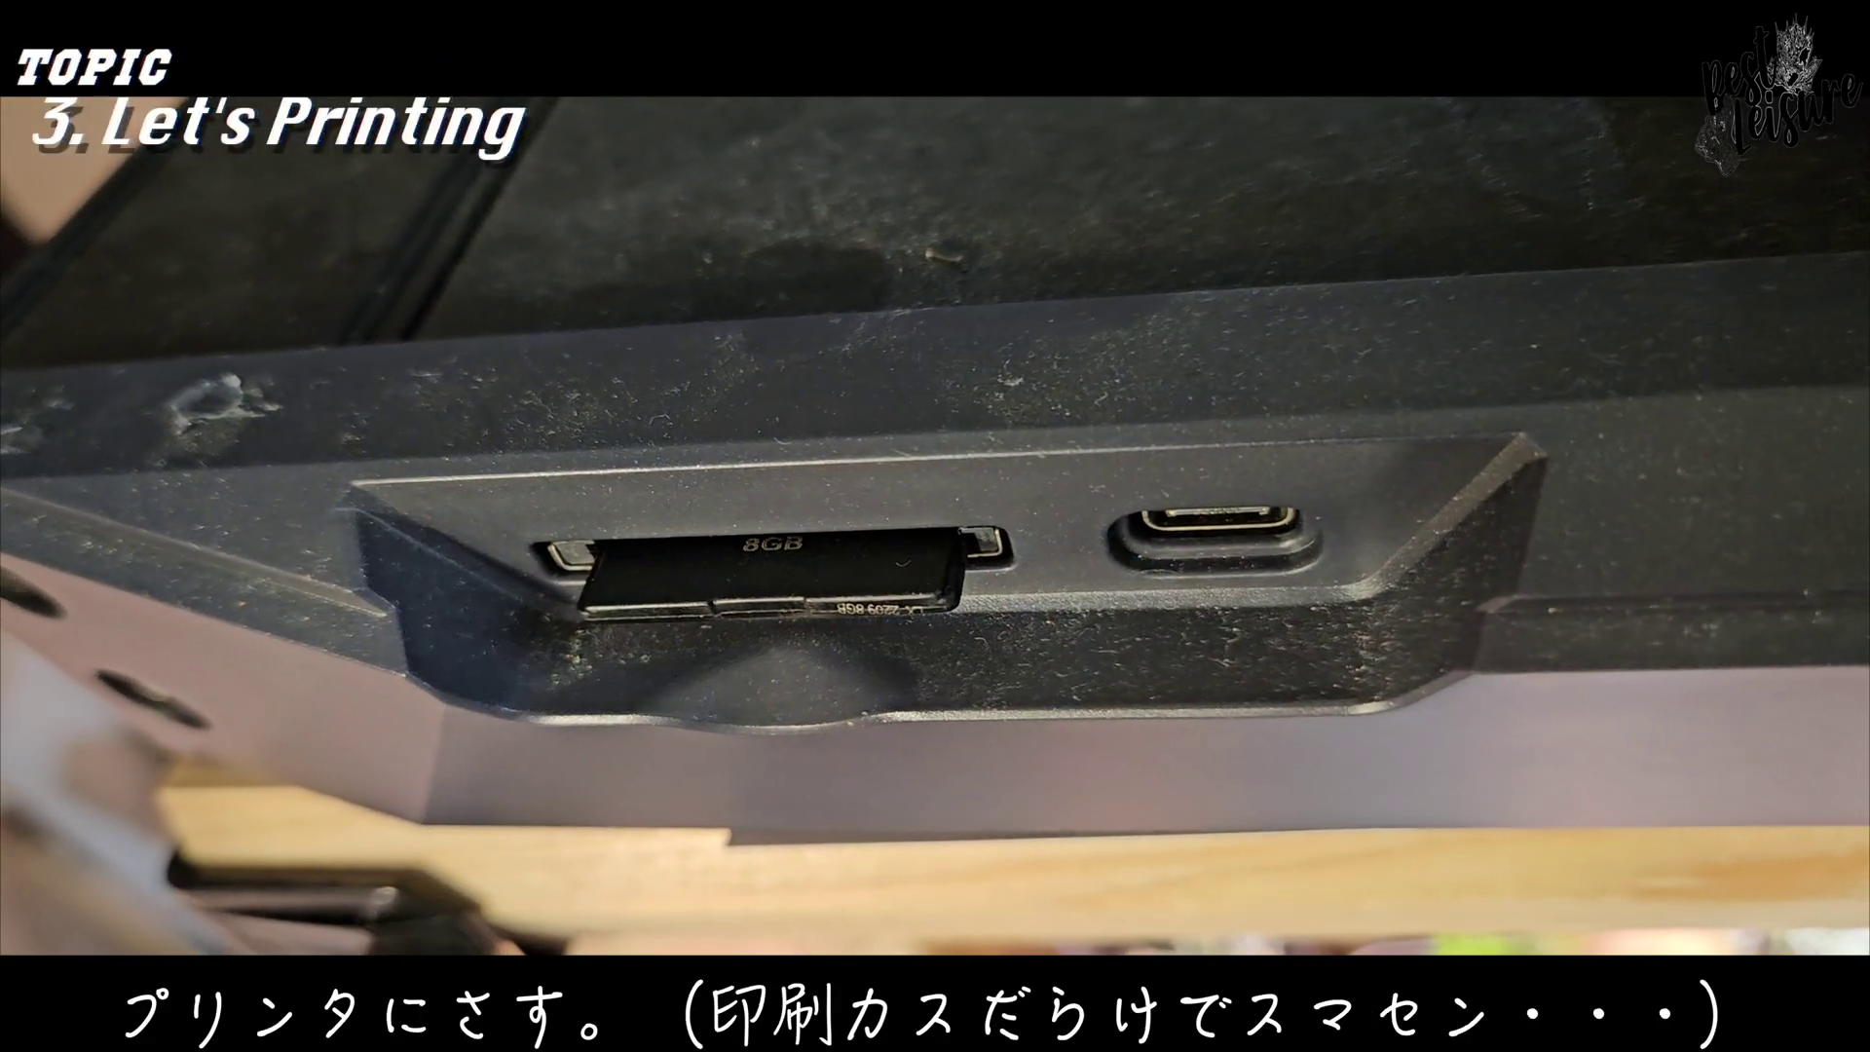